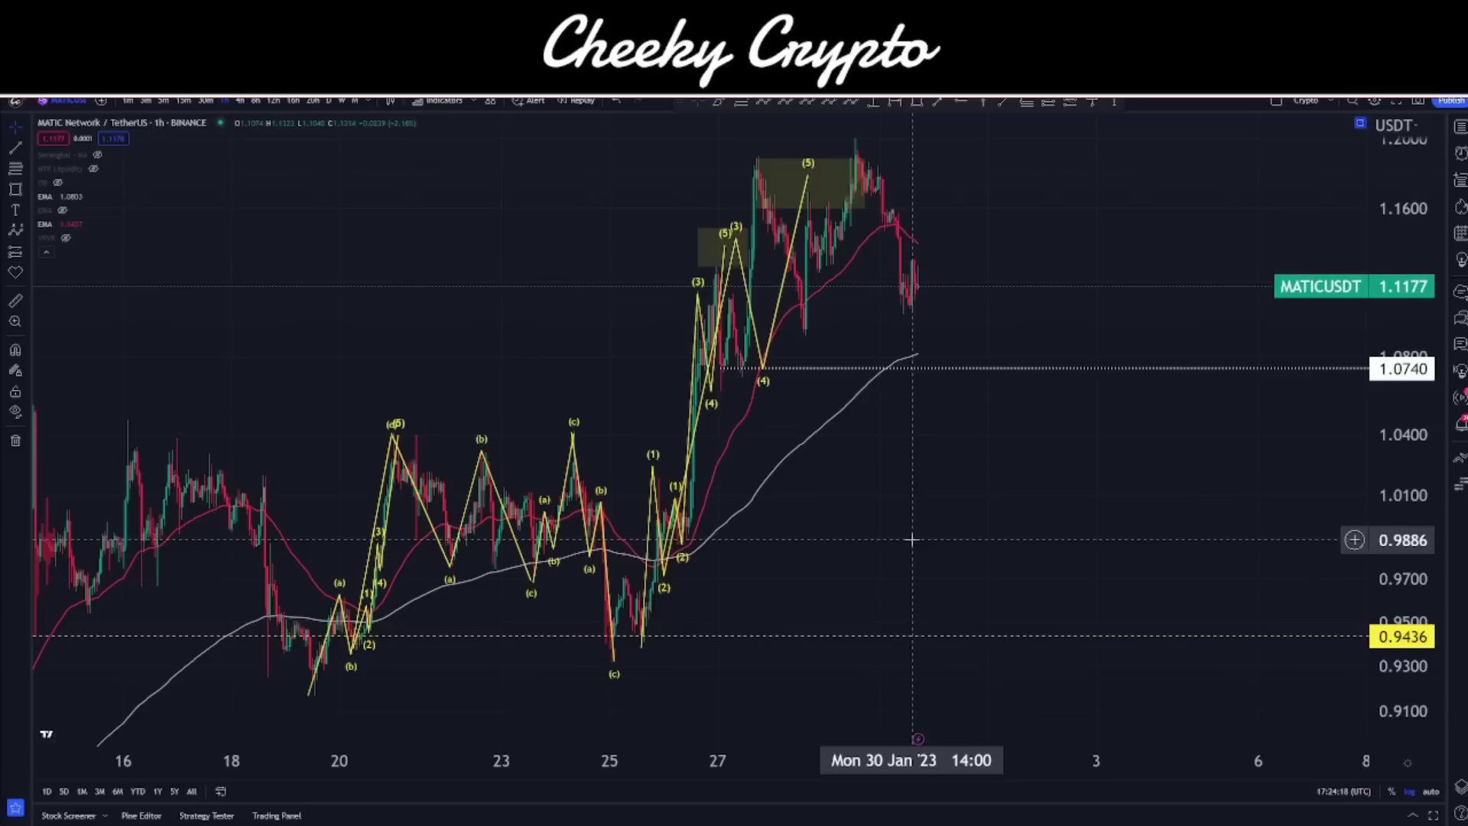
Move wave (5) of the smaller impulse count onto the candle high just before the 27 Jan pullback, below the small yellow box's top
drag(884, 436, 1101, 484)
scroll(940, 498, up, 6)
drag(723, 553, 984, 543)
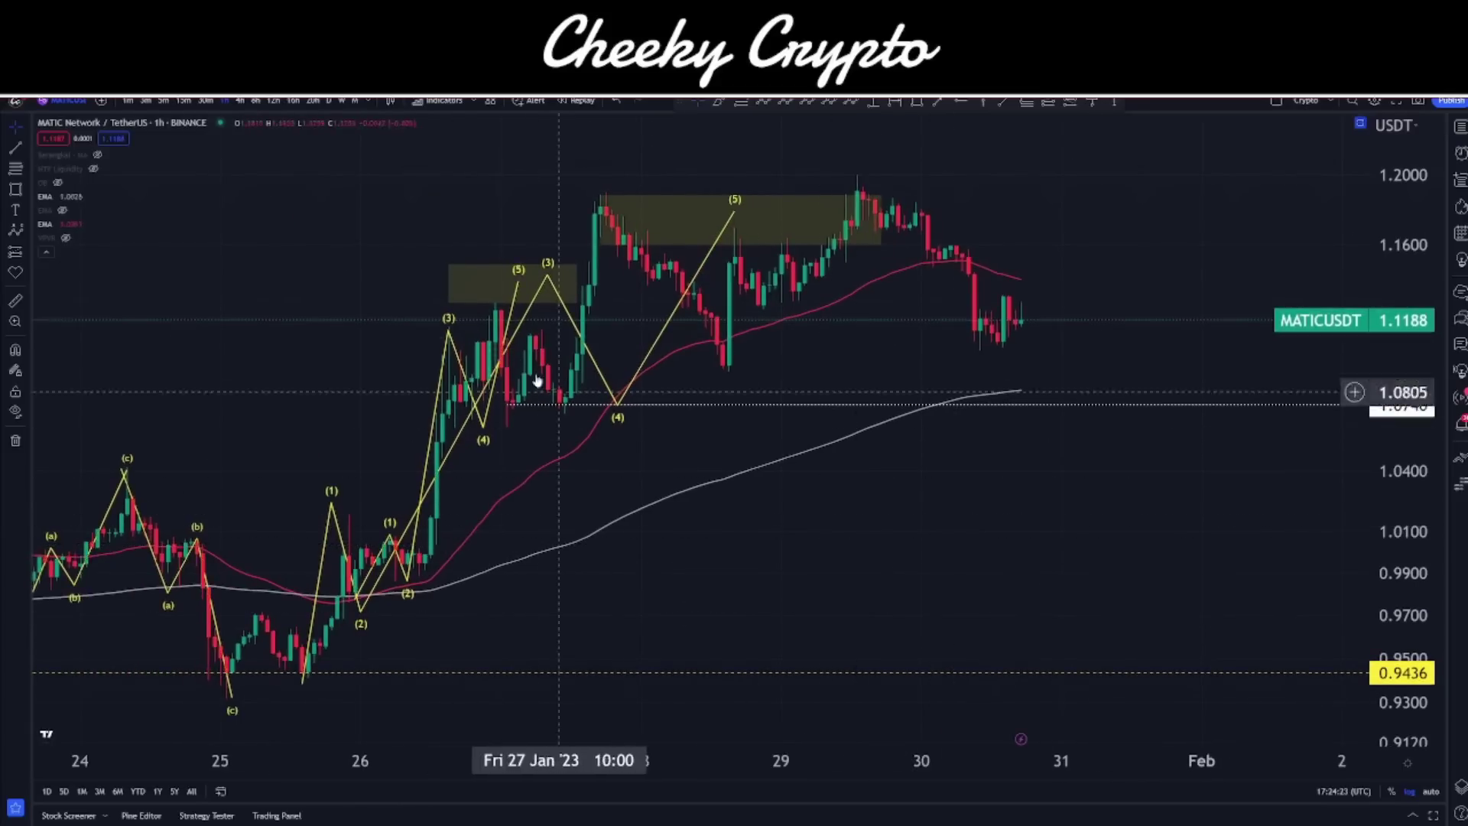
click(454, 266)
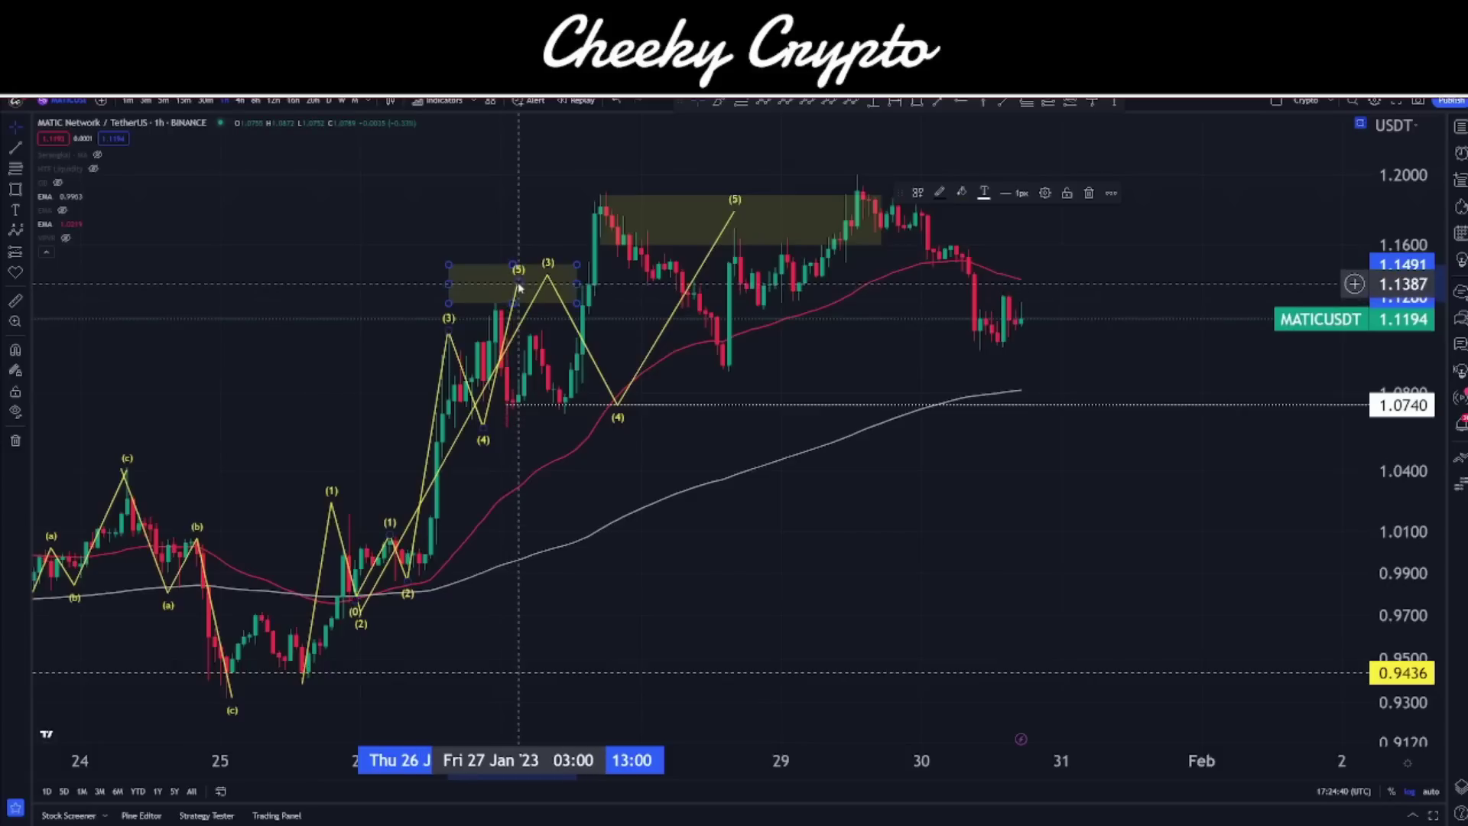
mouse_move(517, 284)
mouse_down()
mouse_move(482, 305)
mouse_move(501, 306)
mouse_up()
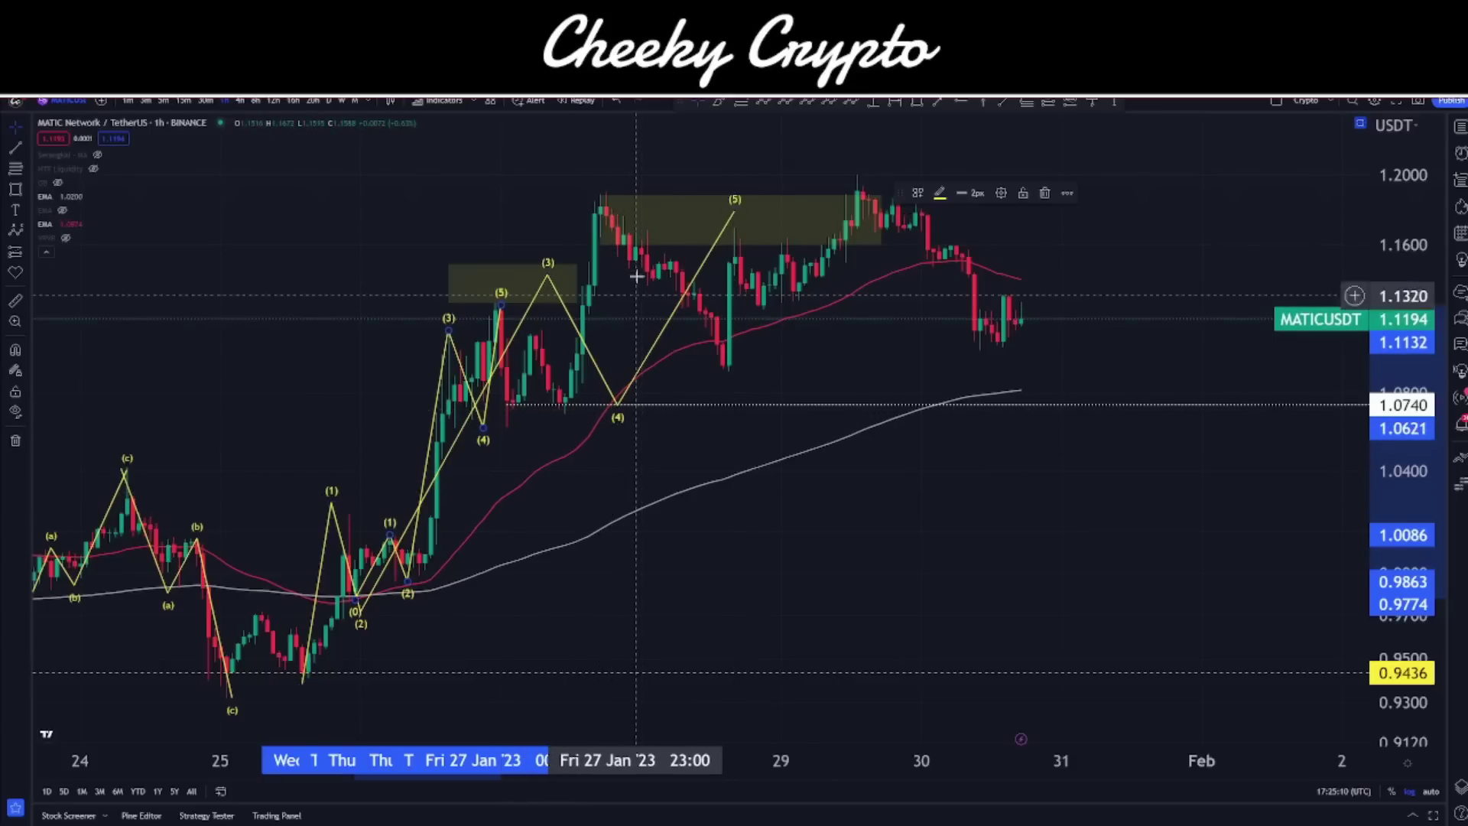
Reposition the larger impulse count's waves: (3) at about 1.1298, (4) at about 1.0632, and (5) on the late 27 Jan high
click(675, 243)
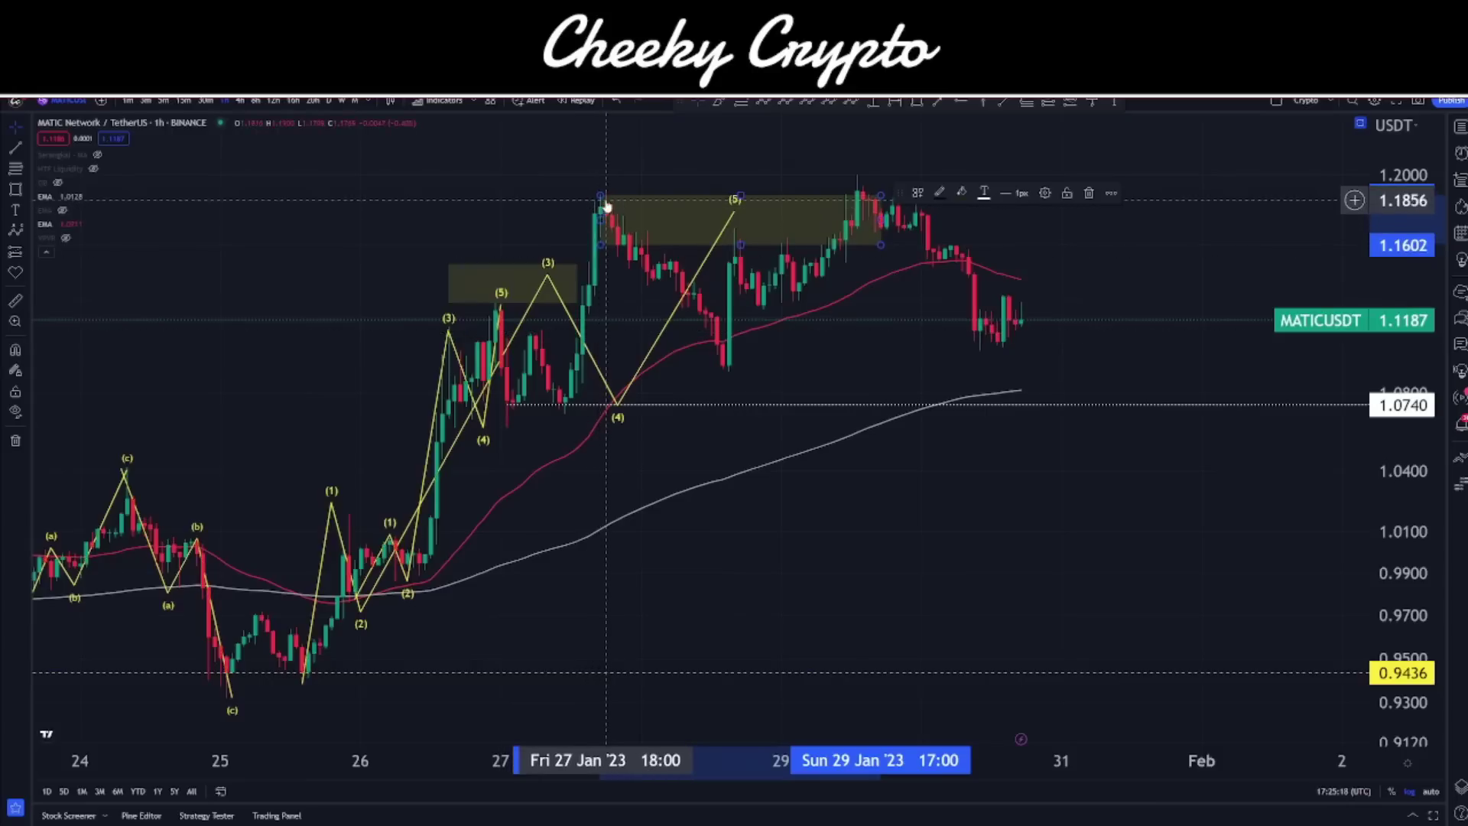
click(629, 182)
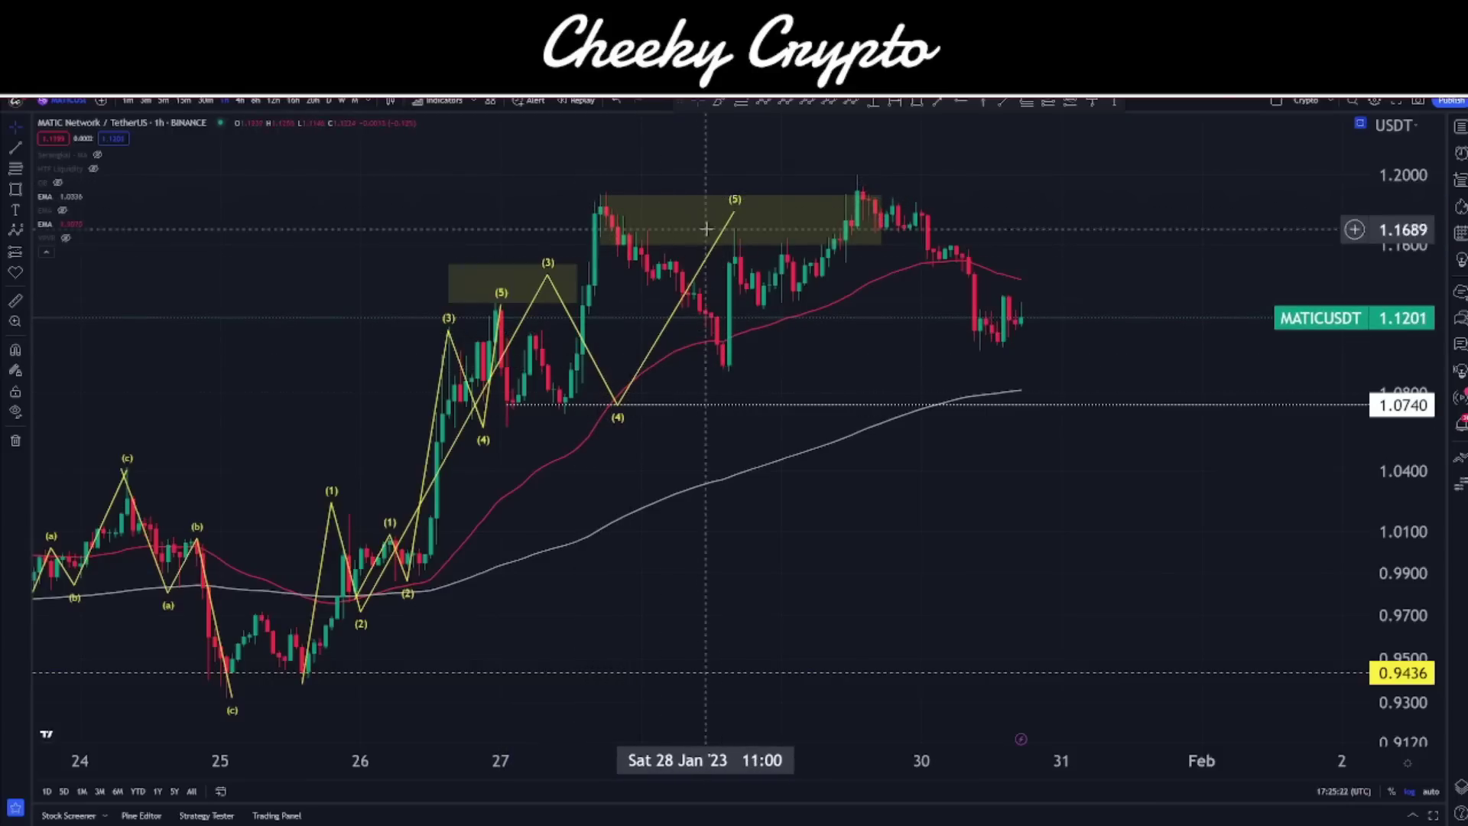
drag(550, 271, 490, 306)
mouse_move(618, 404)
mouse_down()
mouse_move(601, 393)
mouse_move(511, 435)
mouse_move(522, 432)
mouse_up()
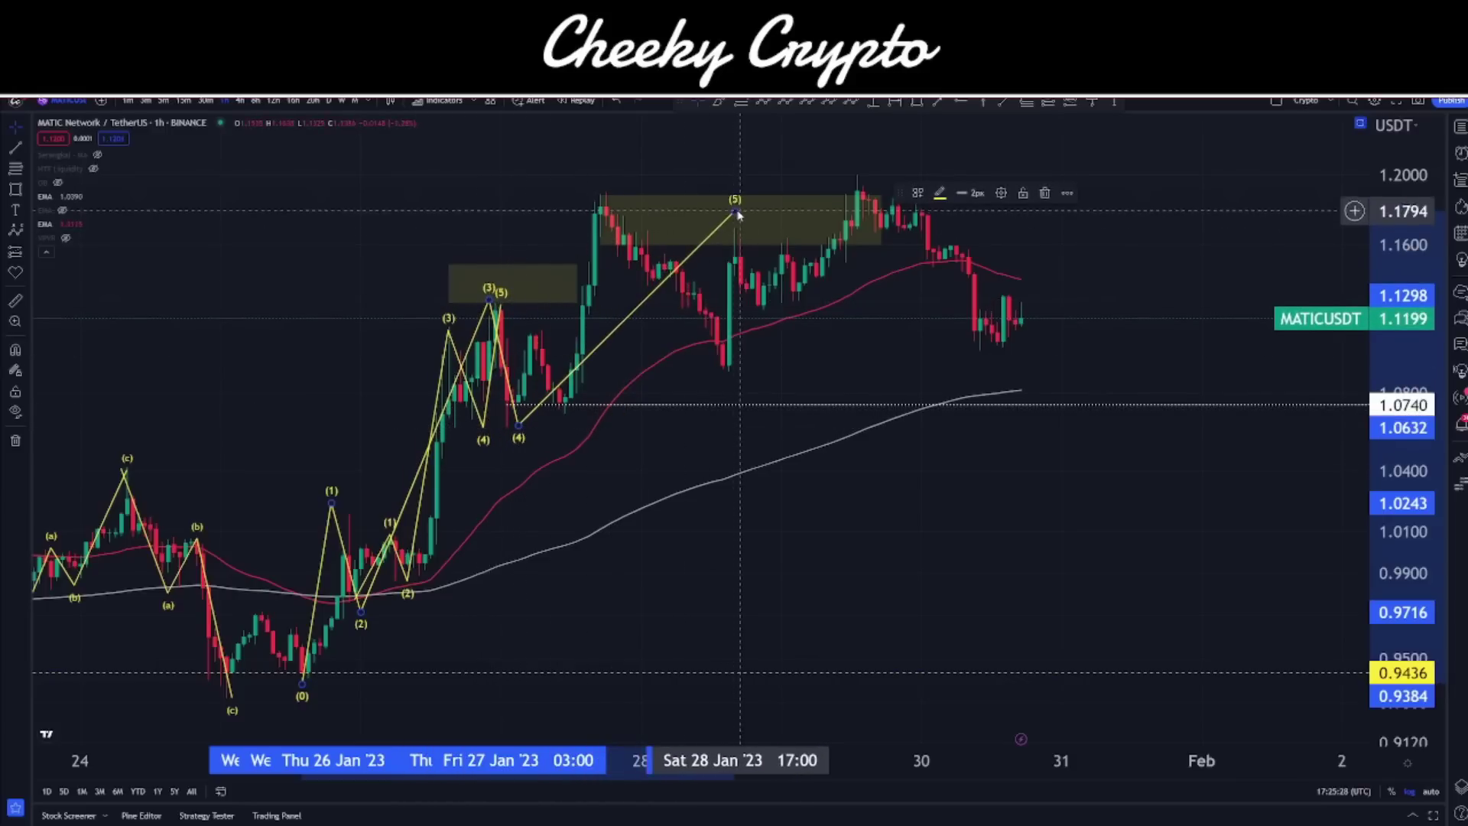
mouse_move(737, 214)
mouse_down()
mouse_move(590, 212)
mouse_move(612, 192)
mouse_up()
click(754, 171)
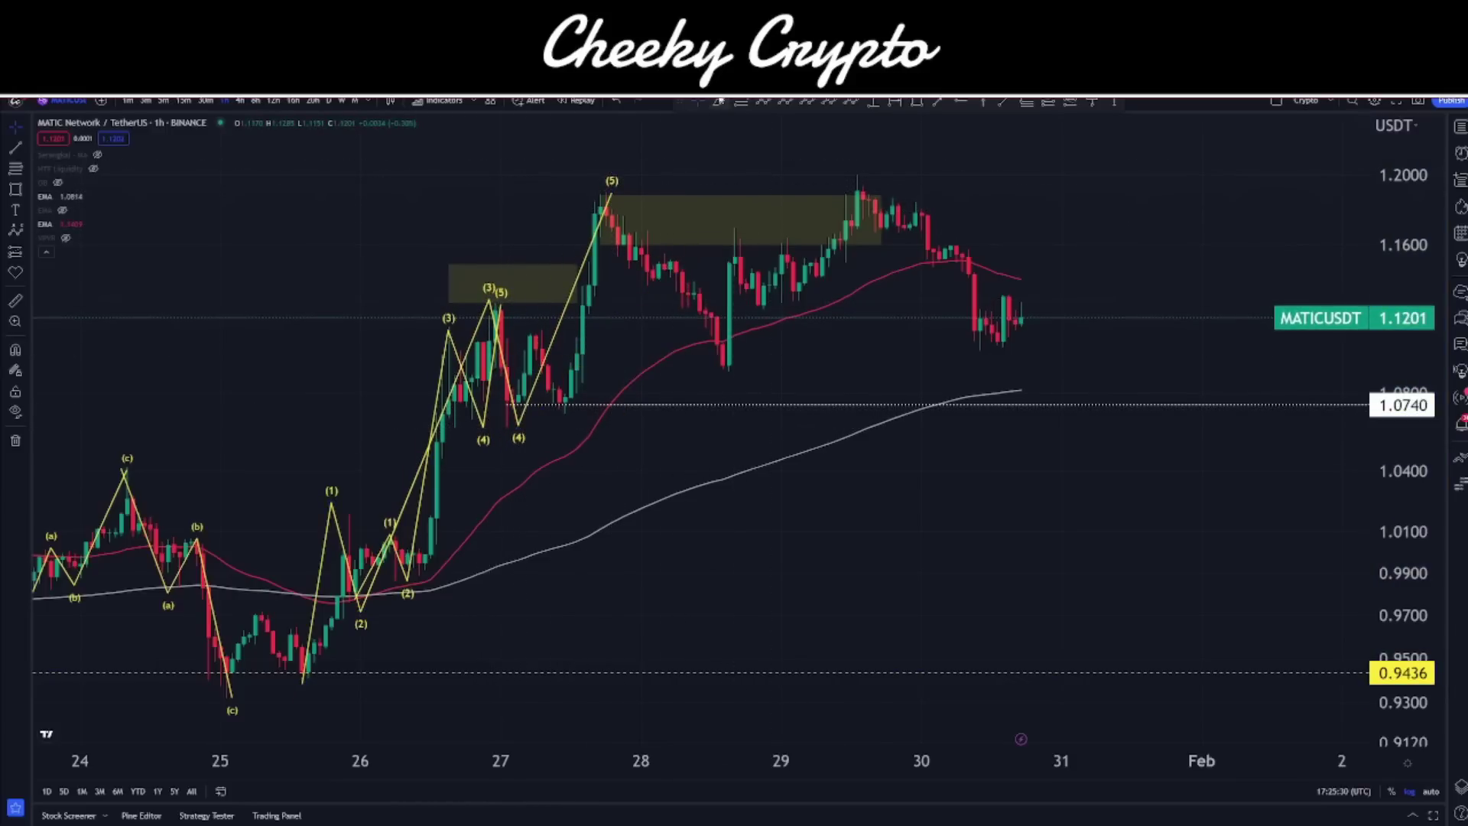
Measure the early 27 Jan pullback with a Fibonacci retracement from about 1.1280 to 1.0622, and delete the drawing
click(497, 302)
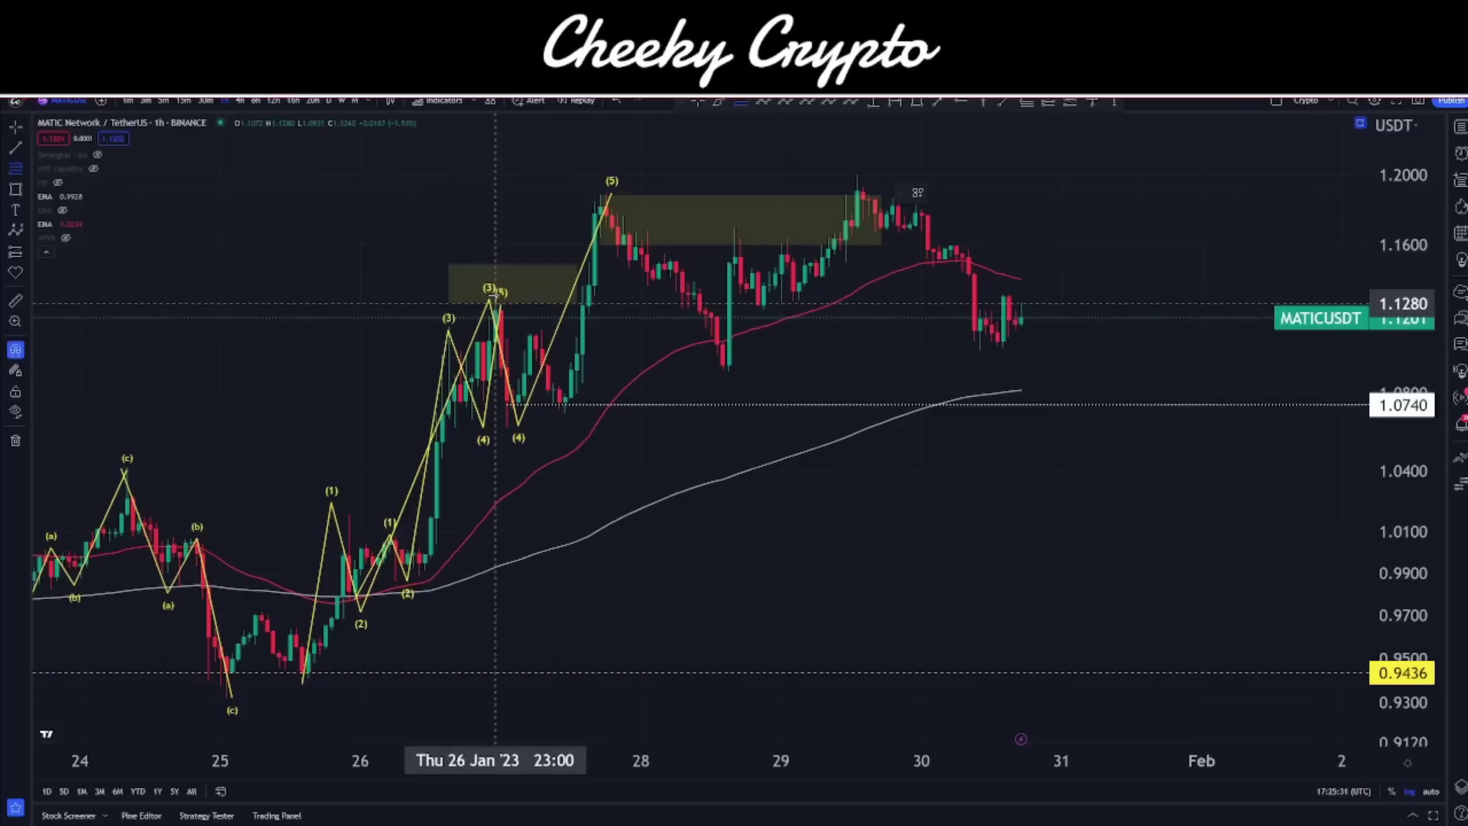
click(506, 431)
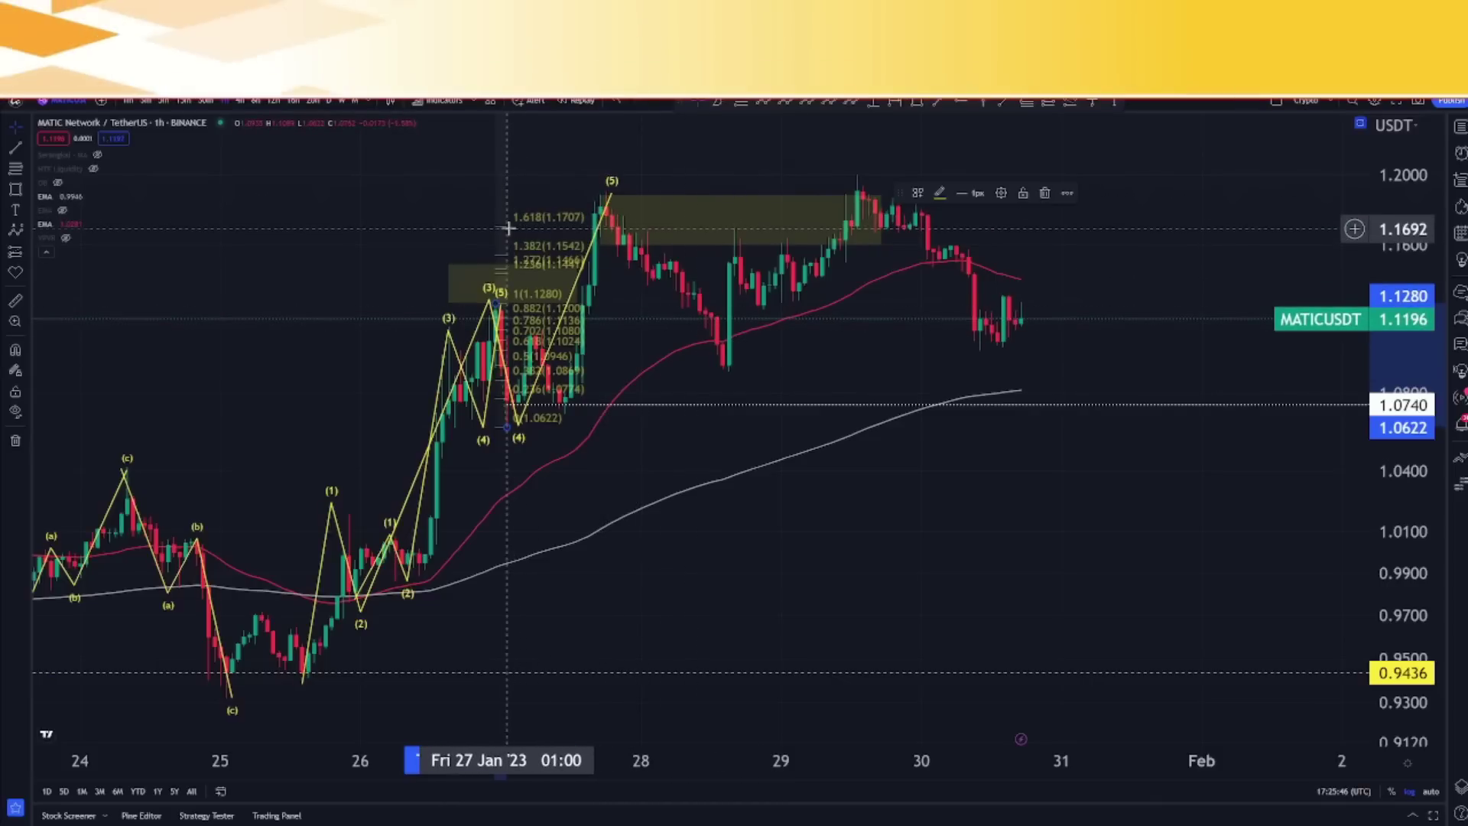
key(Delete)
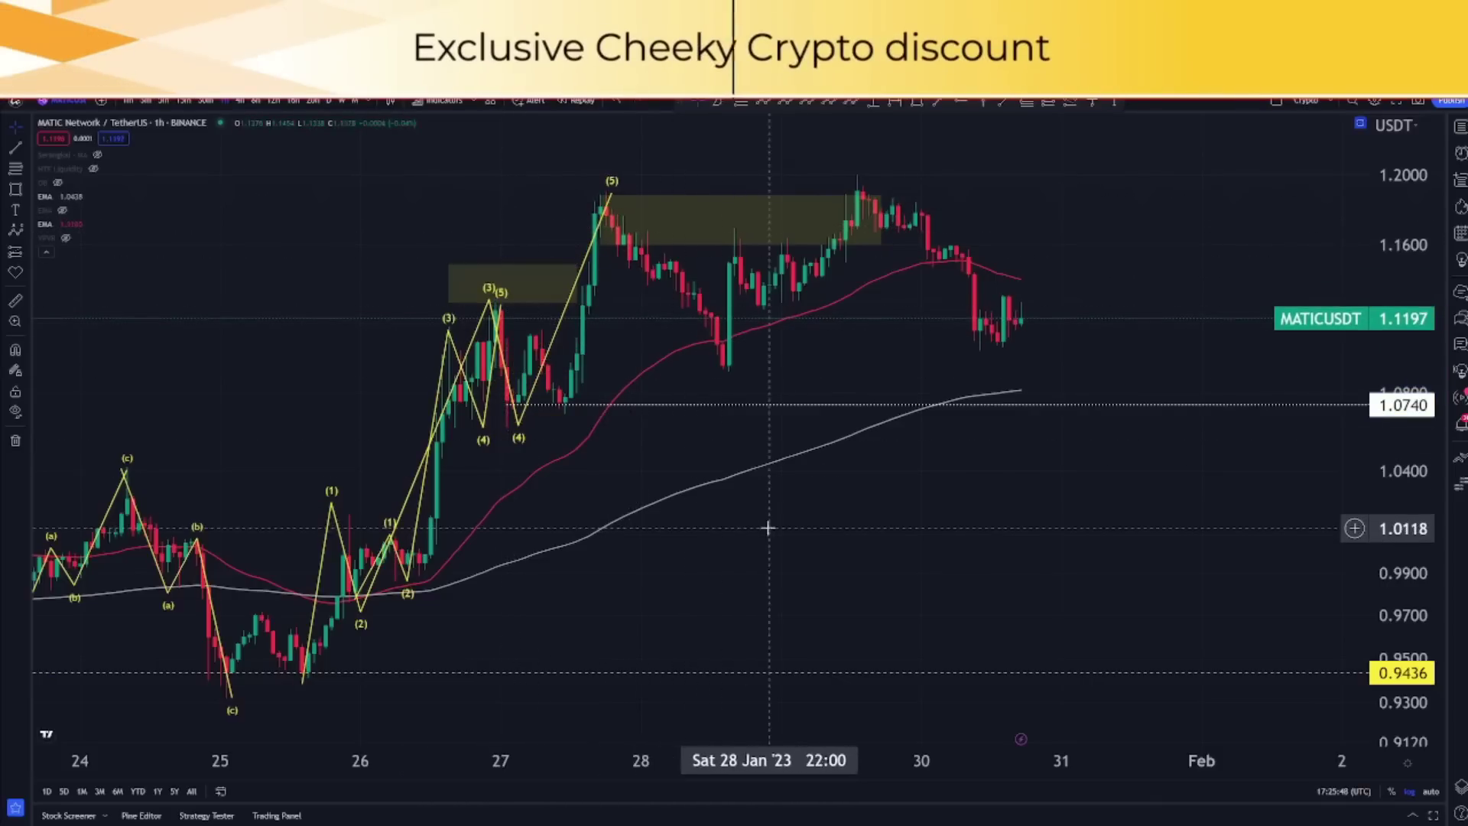
Place a horizontal ray at 1.1900 starting from the larger impulse's wave (5) high on 27 Jan
drag(768, 527, 614, 559)
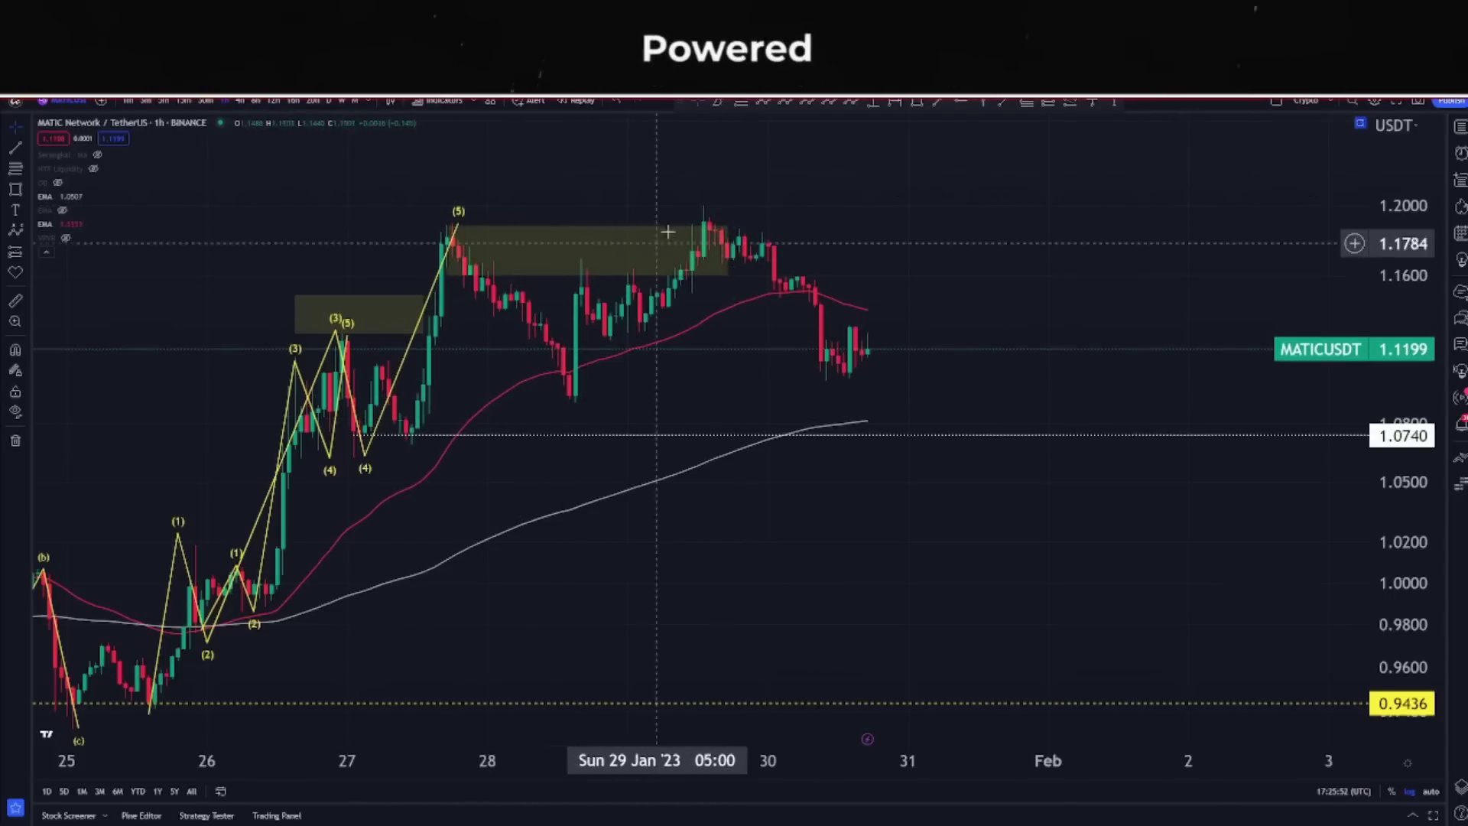
click(962, 101)
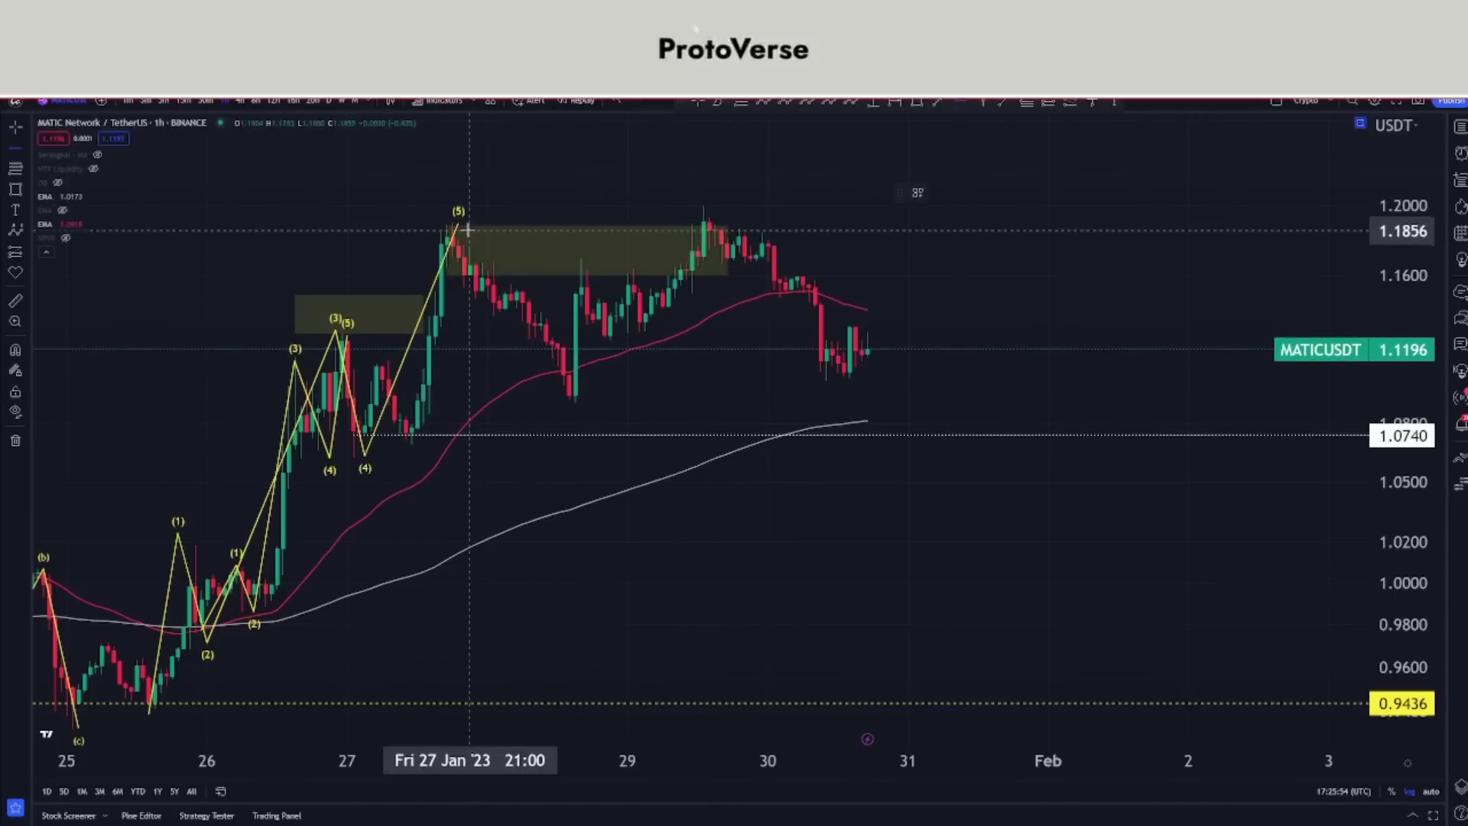
click(453, 223)
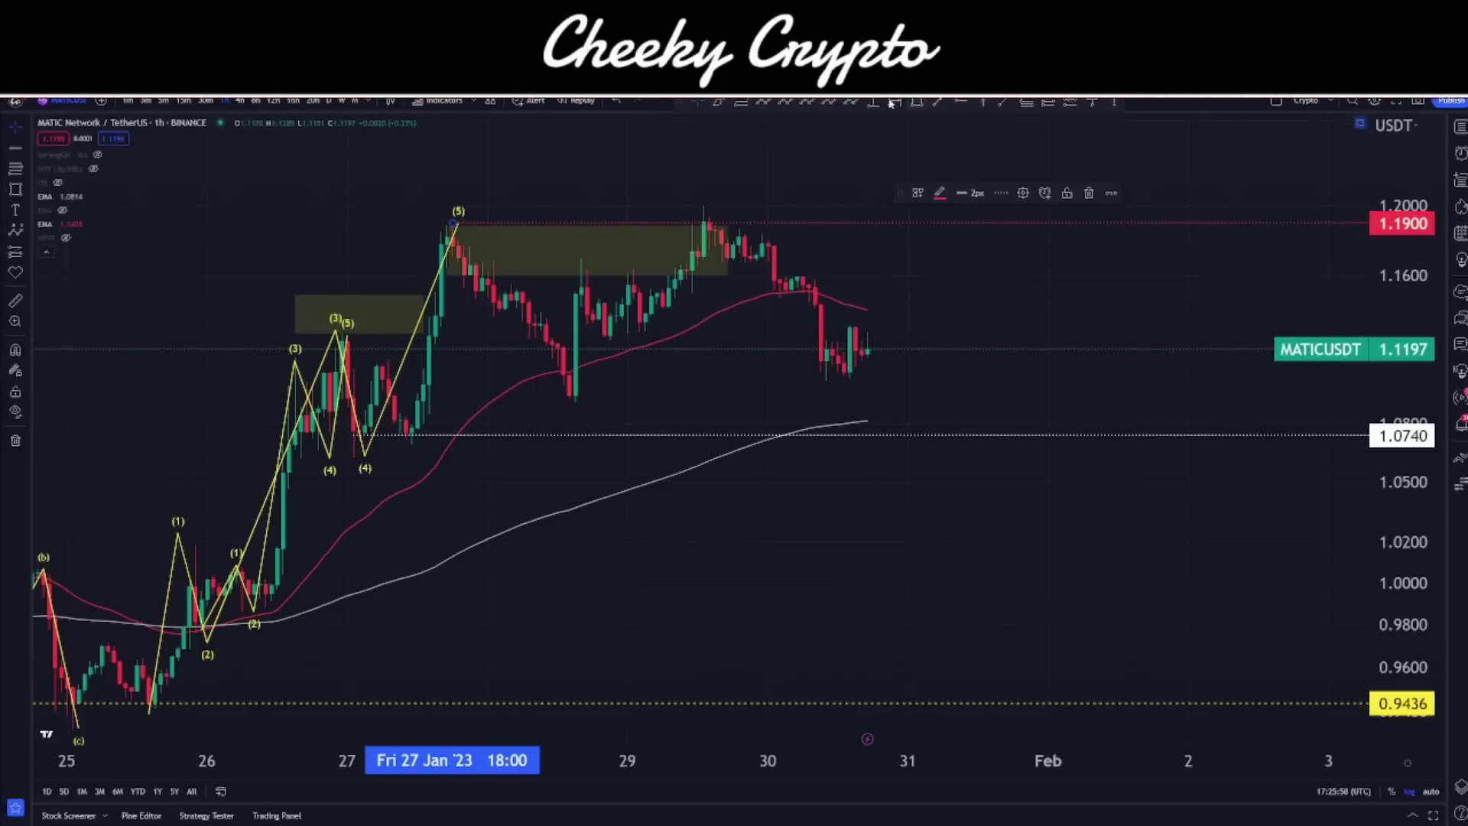
Circle the 27 Jan high, 28 Jan low and 29 Jan high with the brush, and sketch an arrow down the first drop
click(719, 102)
mouse_move(742, 197)
mouse_down()
mouse_move(650, 235)
mouse_move(746, 207)
mouse_up()
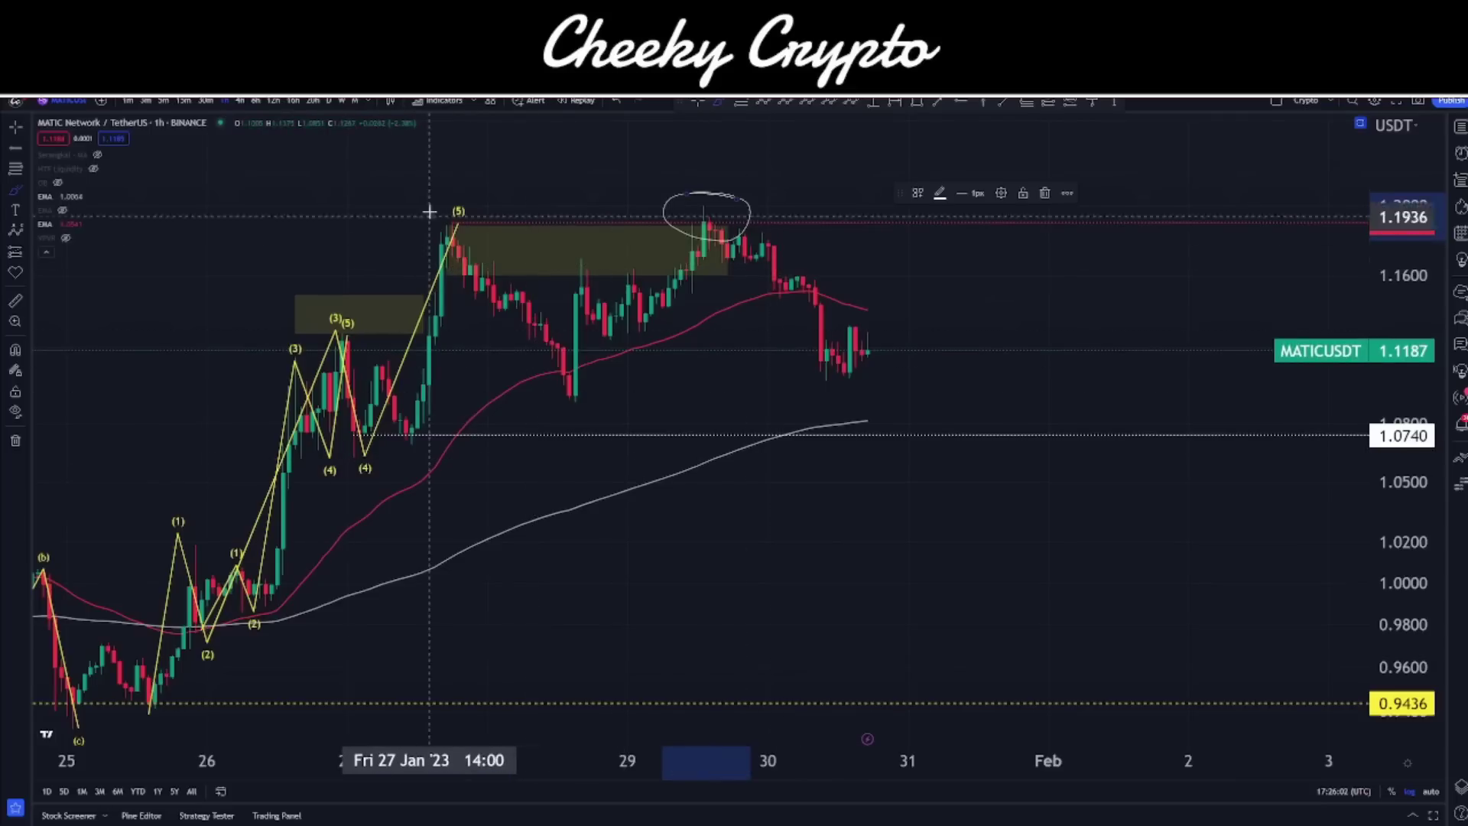
mouse_move(452, 268)
mouse_down()
mouse_move(501, 378)
mouse_move(610, 415)
mouse_move(569, 407)
mouse_up()
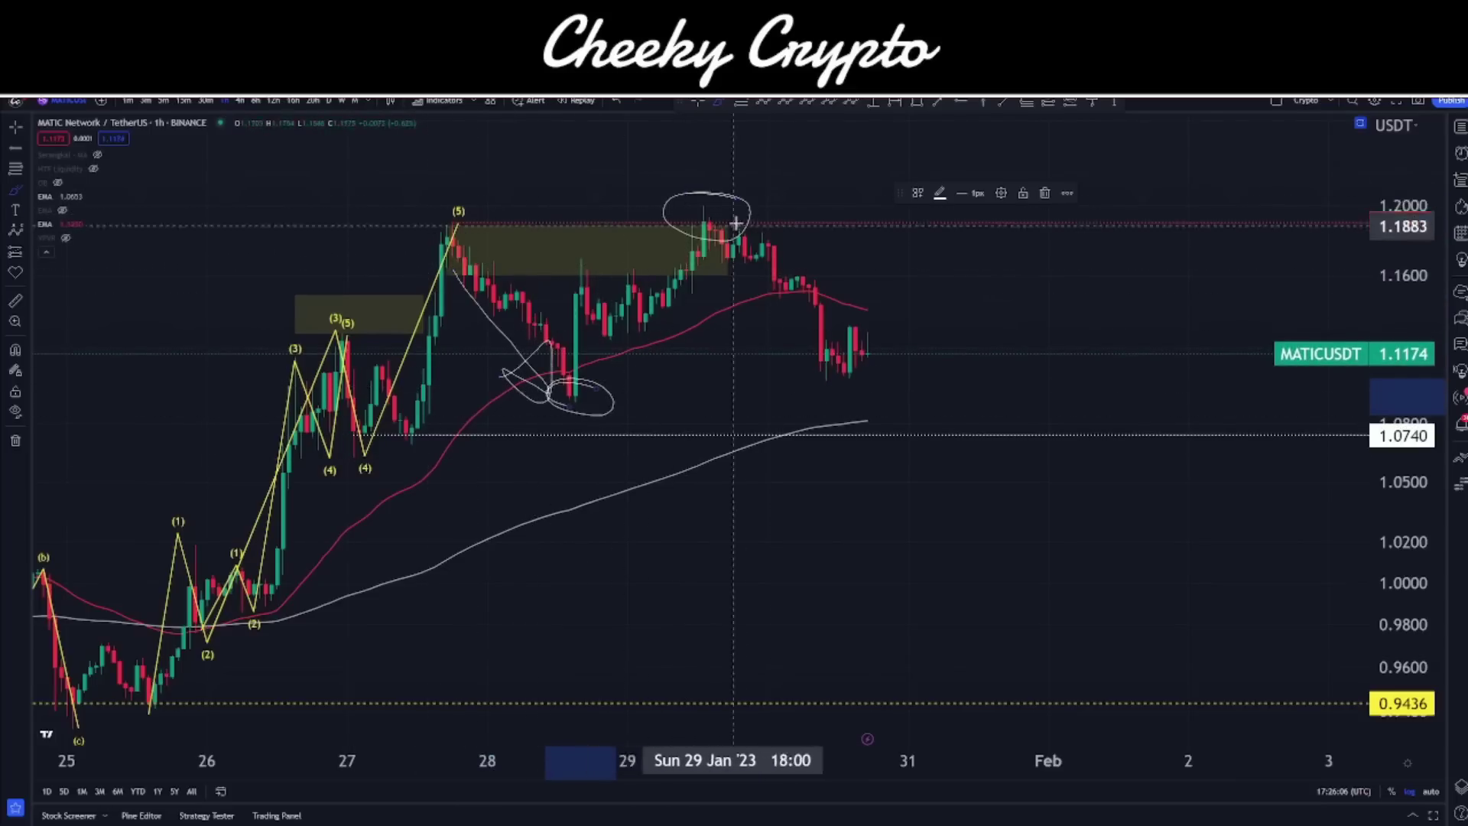
mouse_move(417, 227)
mouse_down()
mouse_move(447, 239)
mouse_move(440, 201)
mouse_up()
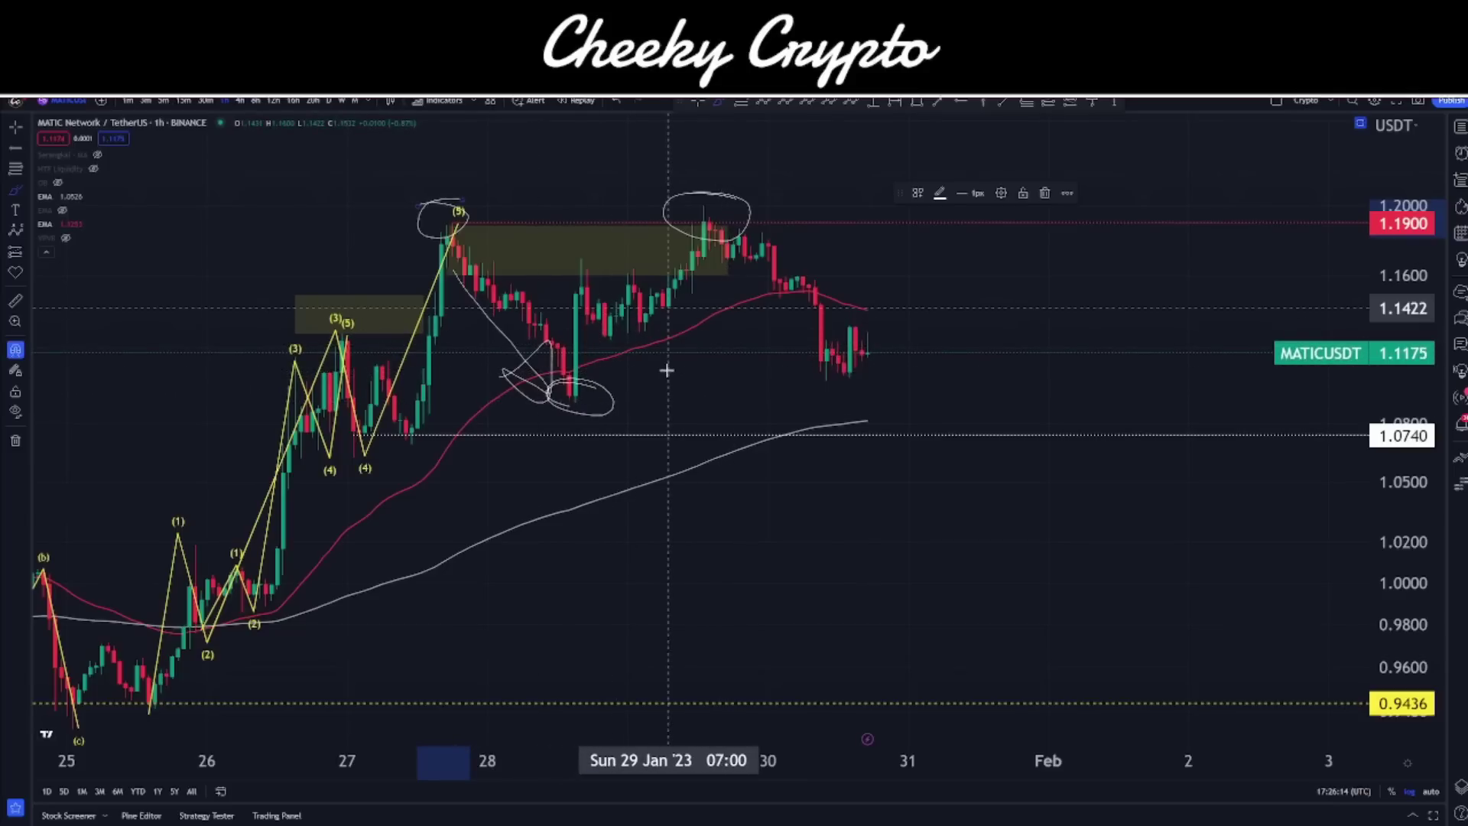
Remove all the freehand circles and the arrow from the chart
key(ctrl+z)
key(ctrl+z)
key(Delete)
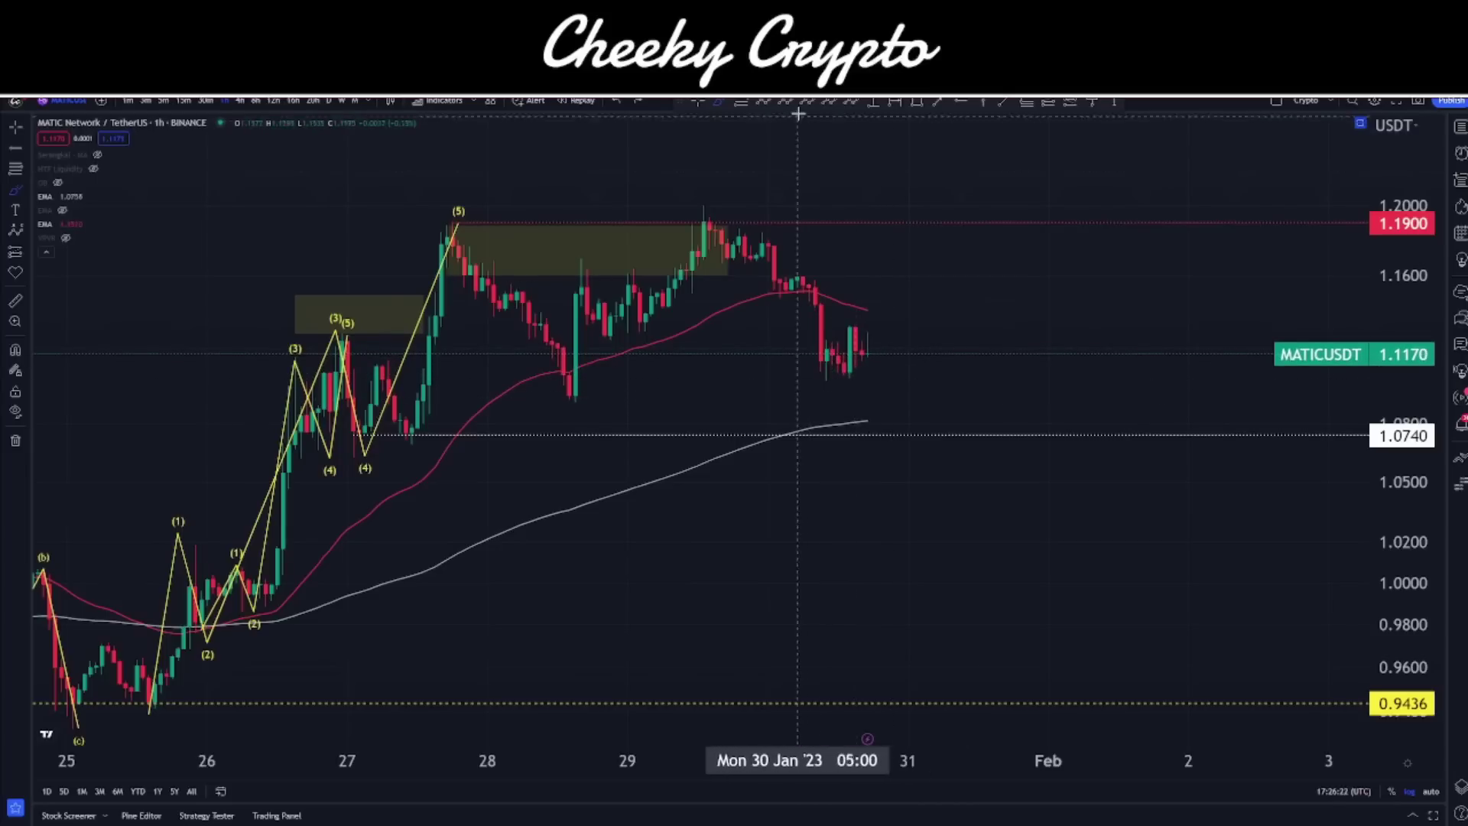
Draw an Elliott ABC correction from the 27 Jan high through about 1.0902 and 1.2029, ending wave (c) at about 1.0698 on 30 Jan
click(763, 101)
click(434, 223)
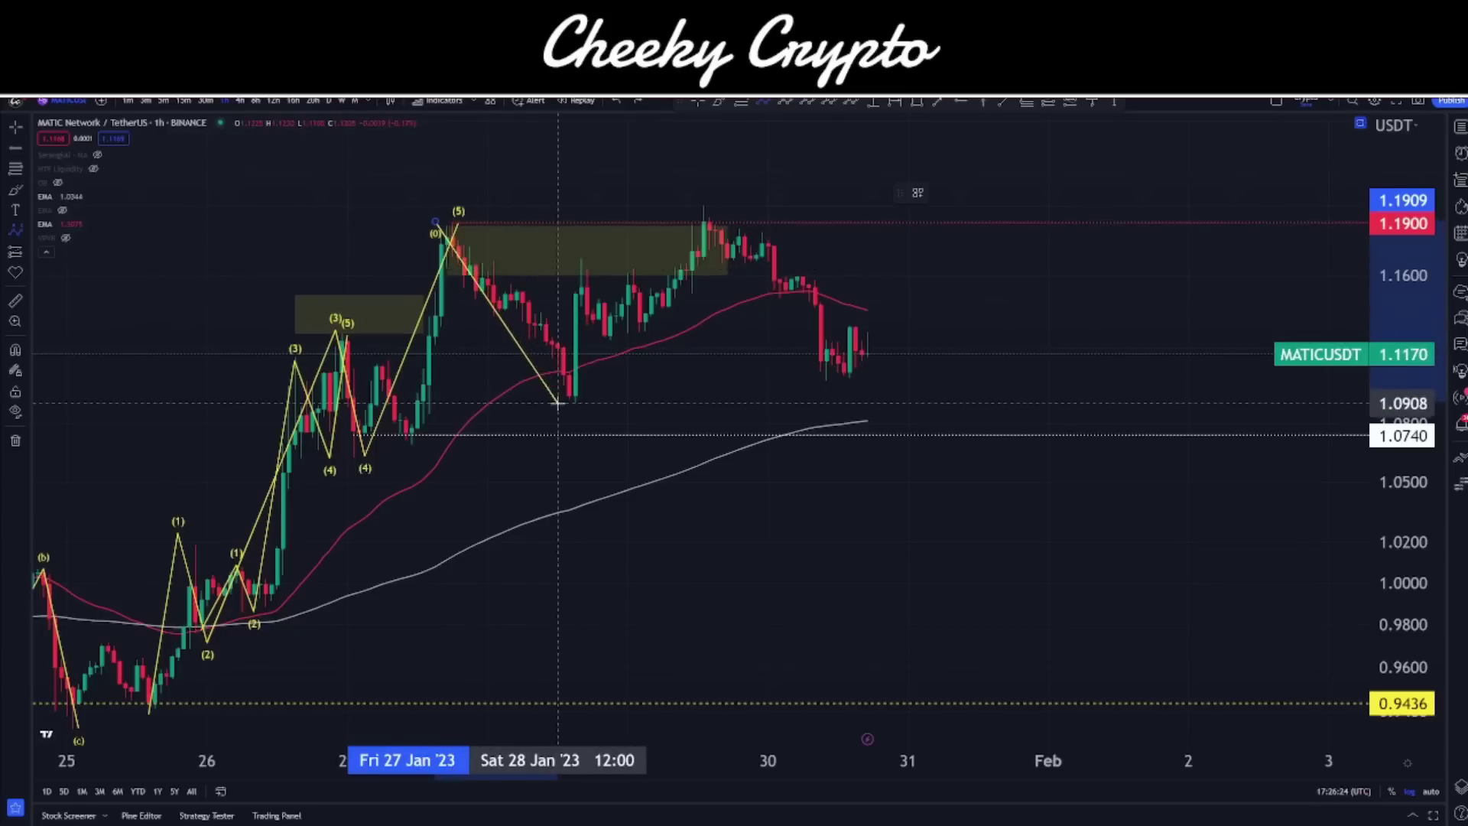
click(558, 403)
click(703, 200)
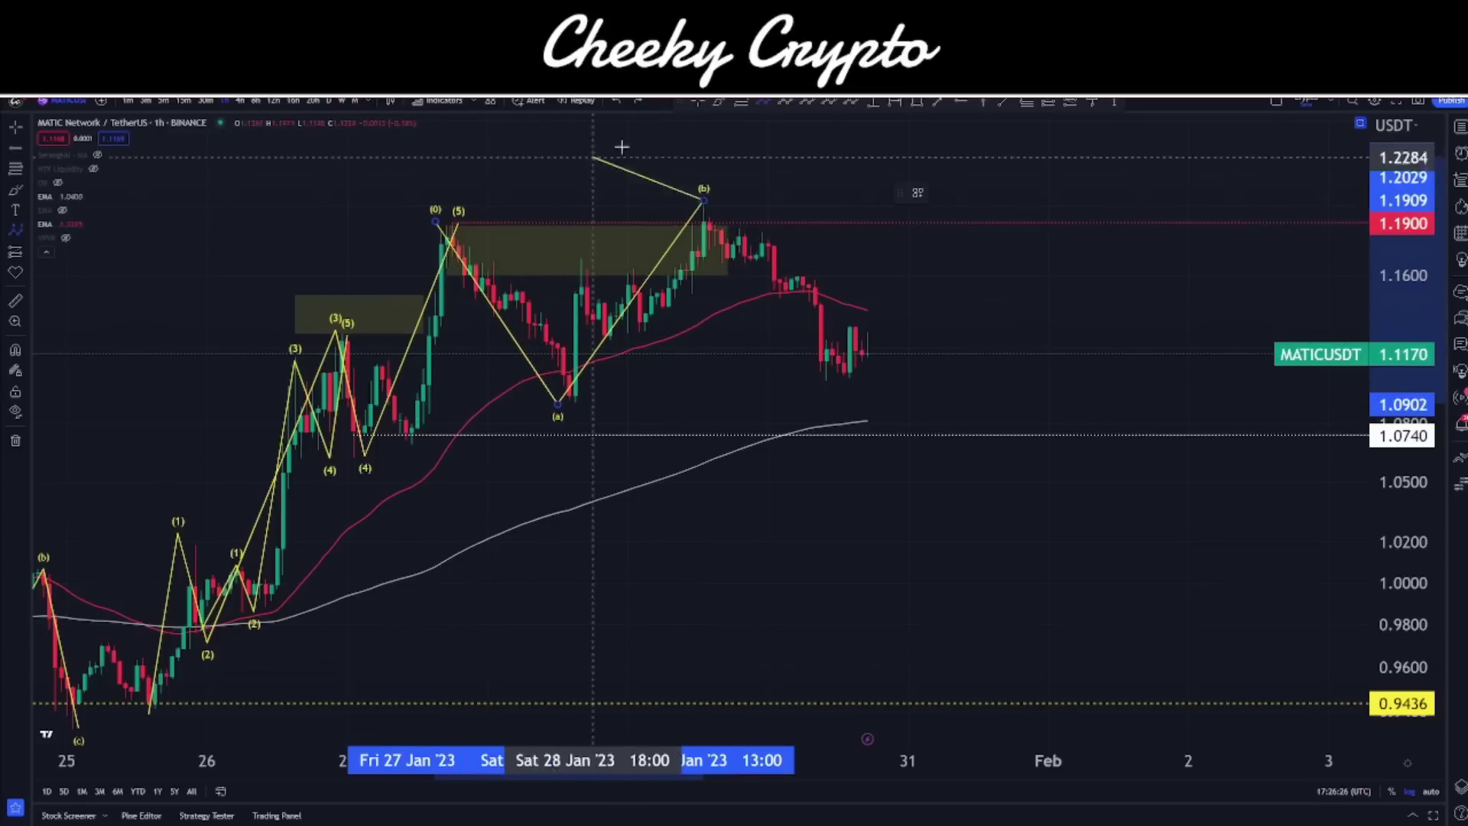
click(820, 380)
drag(820, 380, 867, 443)
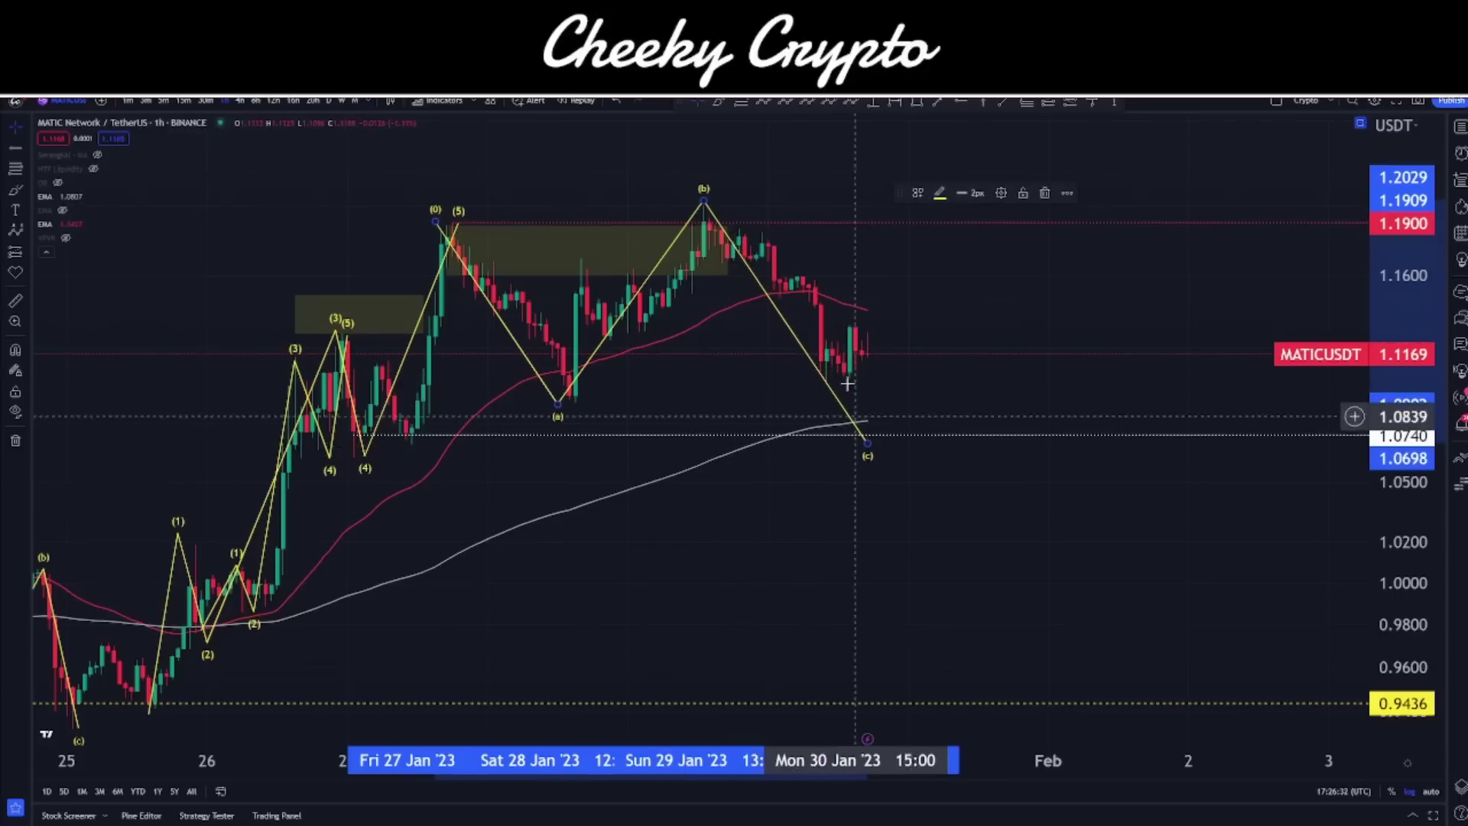
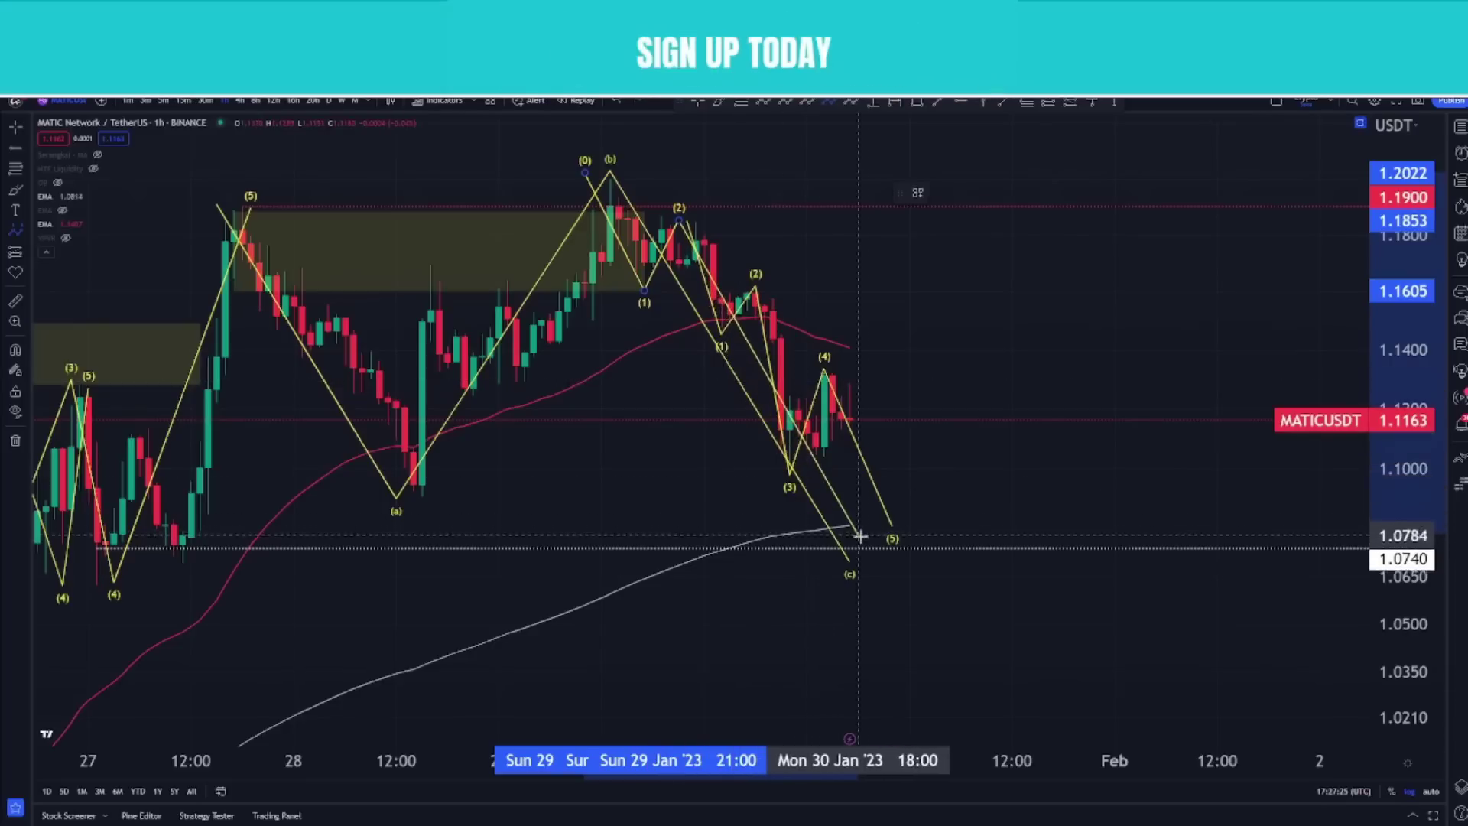
Draw waves (3), (4) and (5) of a trial Elliott impulse, ending at about 1.0576, and delete that impulse
click(867, 540)
click(919, 481)
click(987, 600)
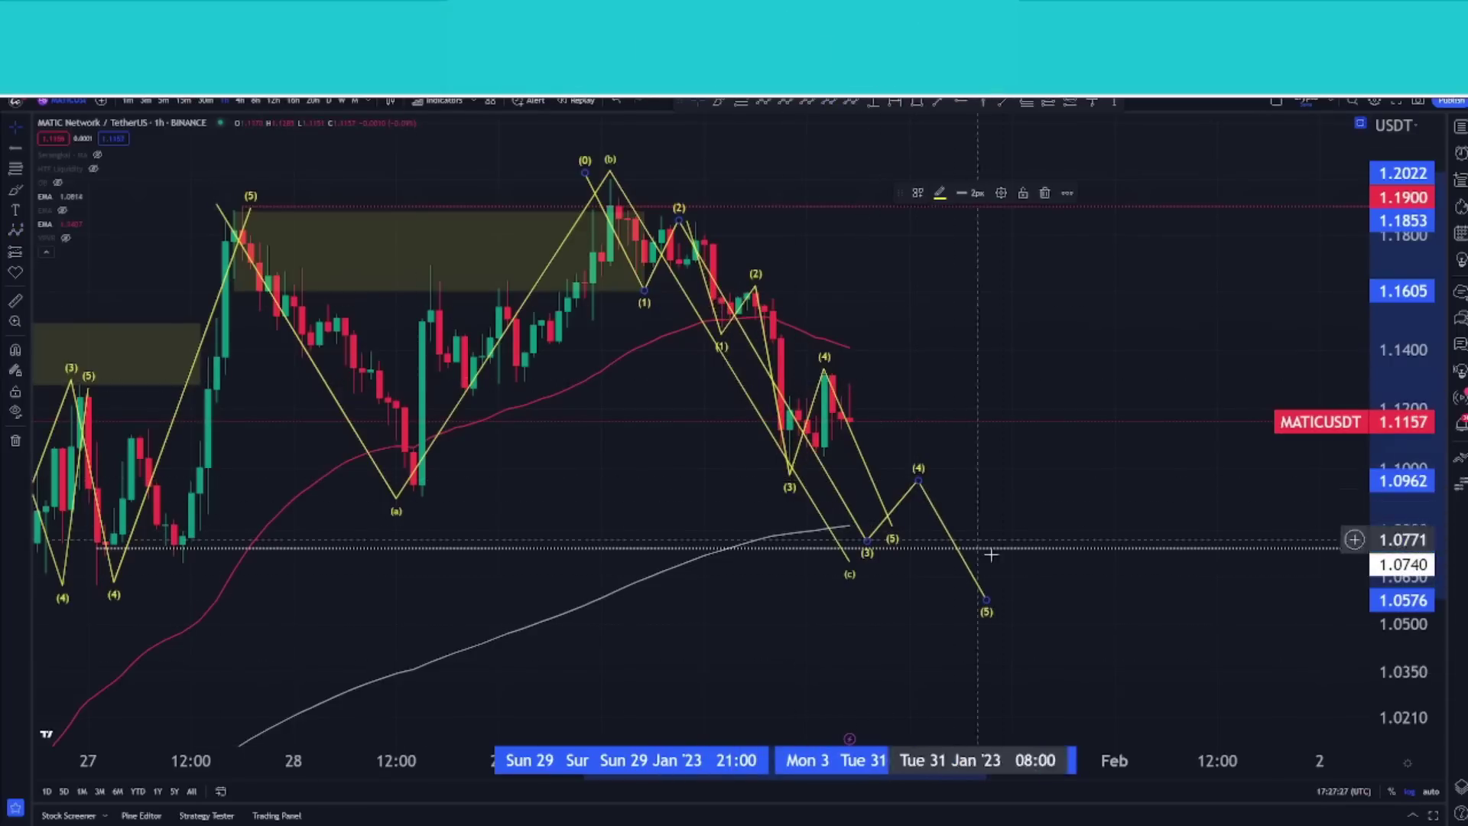
key(Delete)
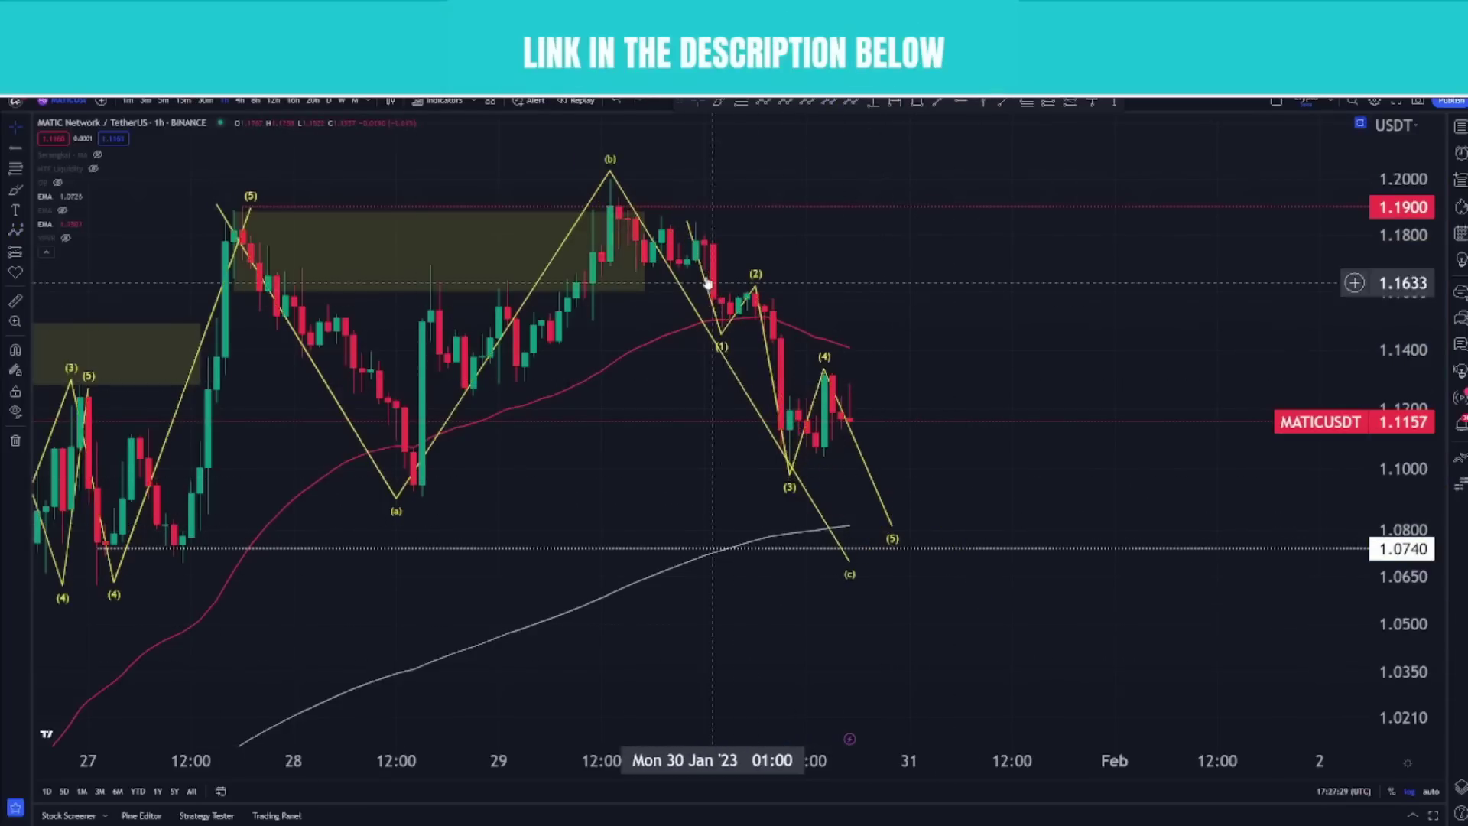
Measure wave (1) with a Fibonacci extension from 1.1475 to 1.1844, shift it to wave (2)'s high to check wave (3), and delete it
drag(935, 432, 873, 423)
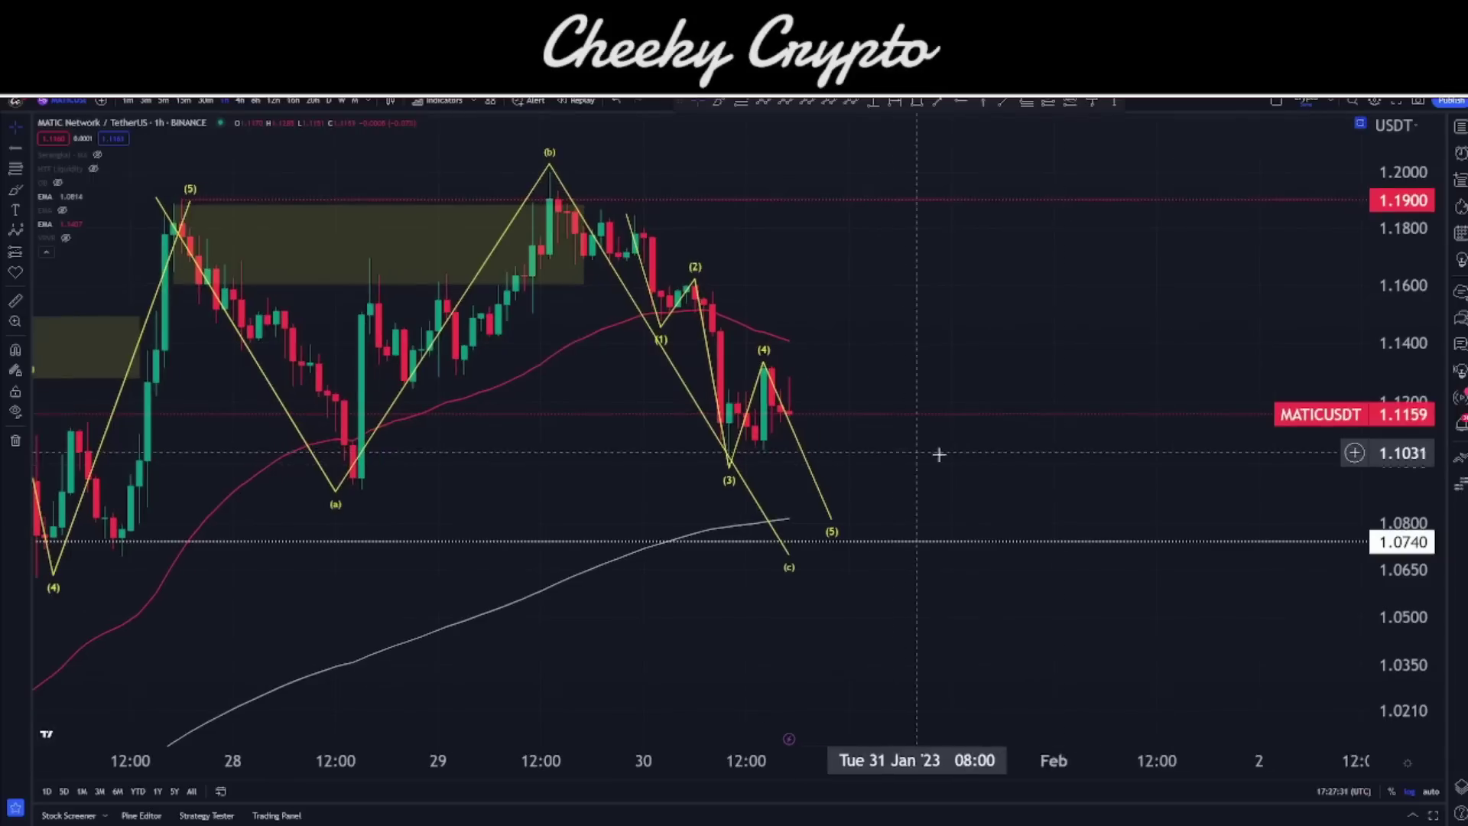
drag(1402, 478, 1402, 405)
drag(1058, 321, 1081, 328)
scroll(1020, 337, up, 6)
drag(880, 331, 929, 332)
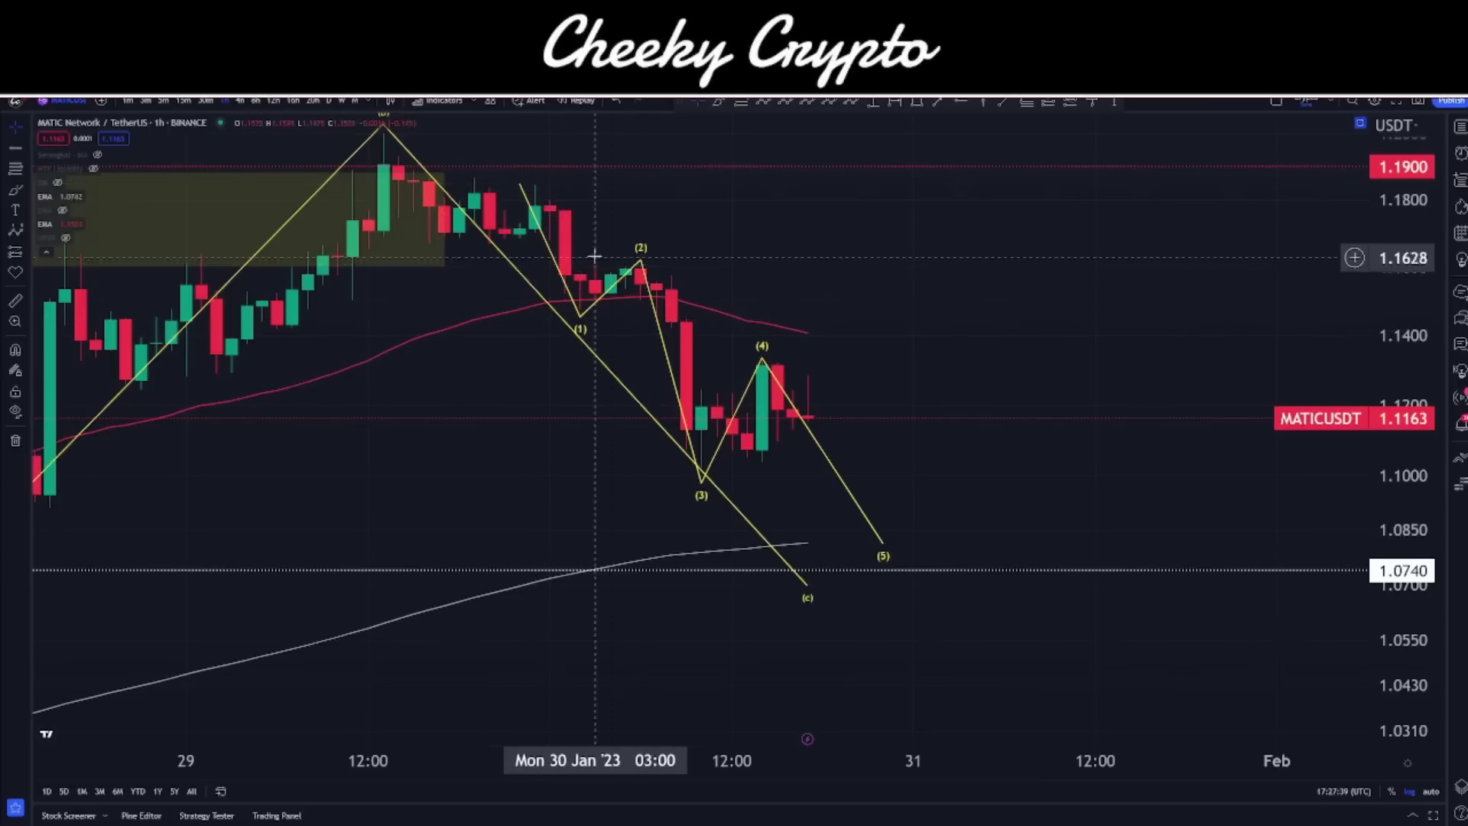
drag(669, 258, 600, 203)
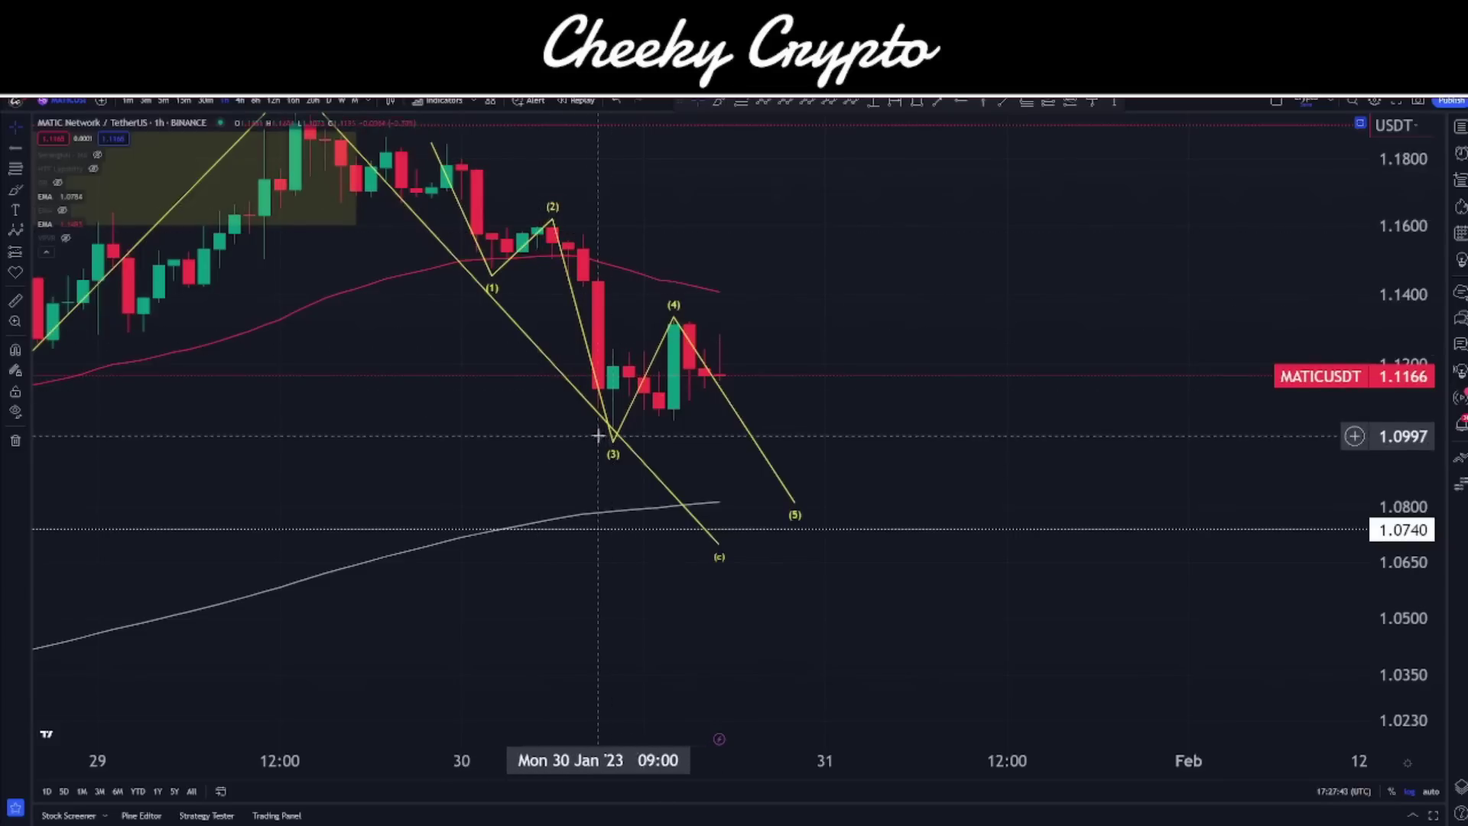
drag(650, 269, 791, 301)
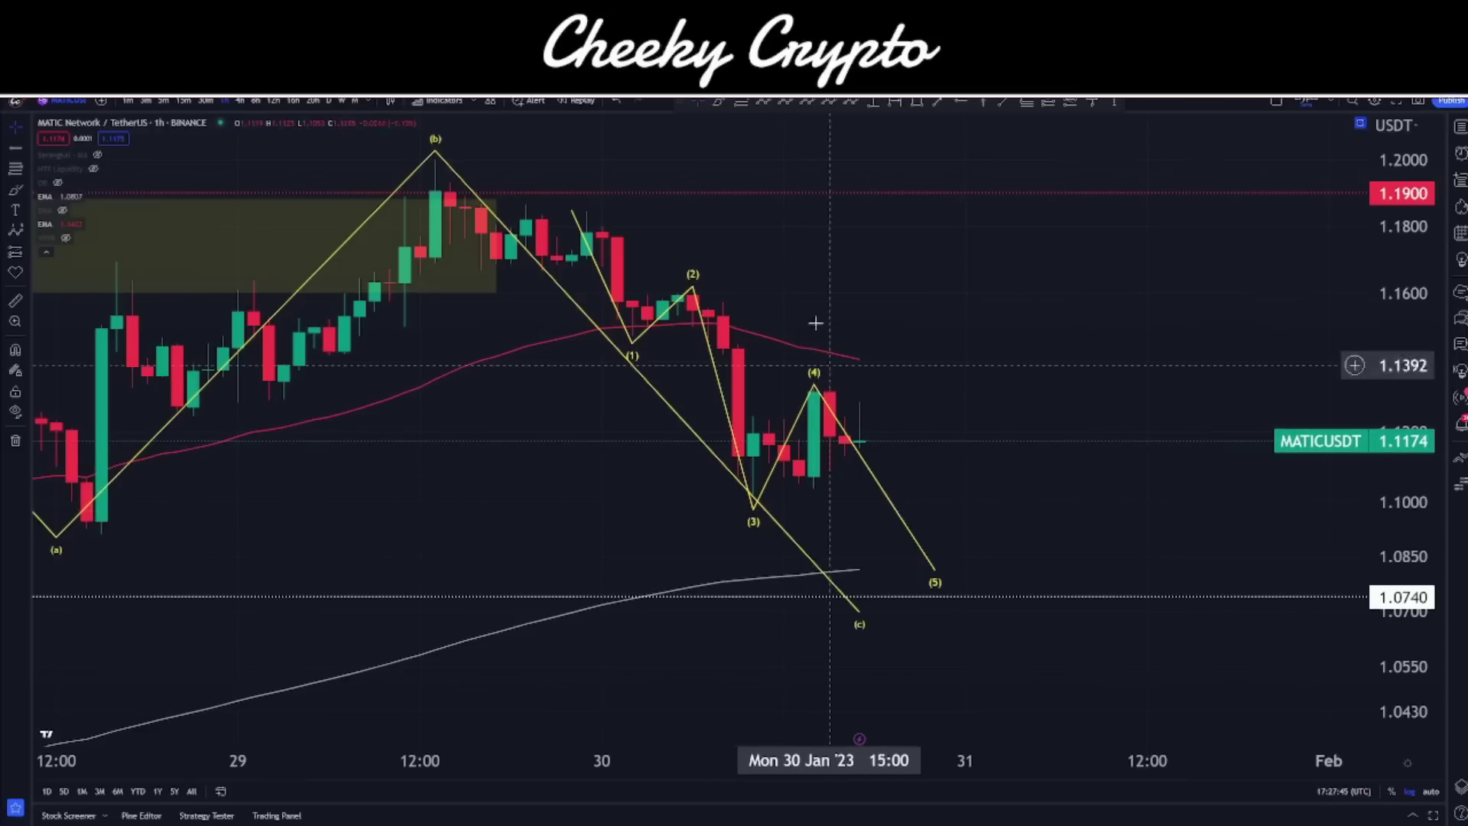
click(633, 336)
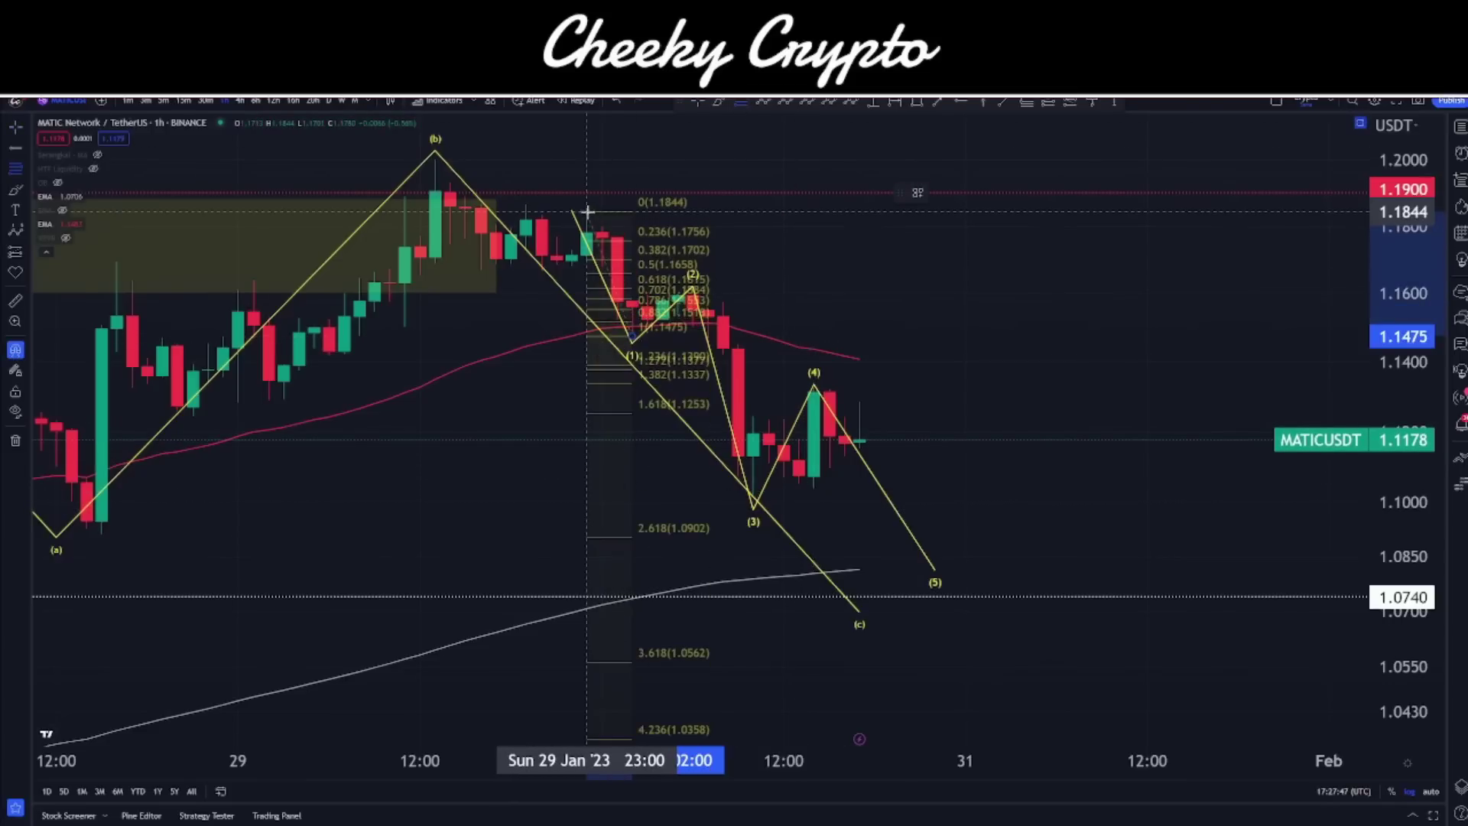
click(587, 211)
drag(632, 248, 705, 325)
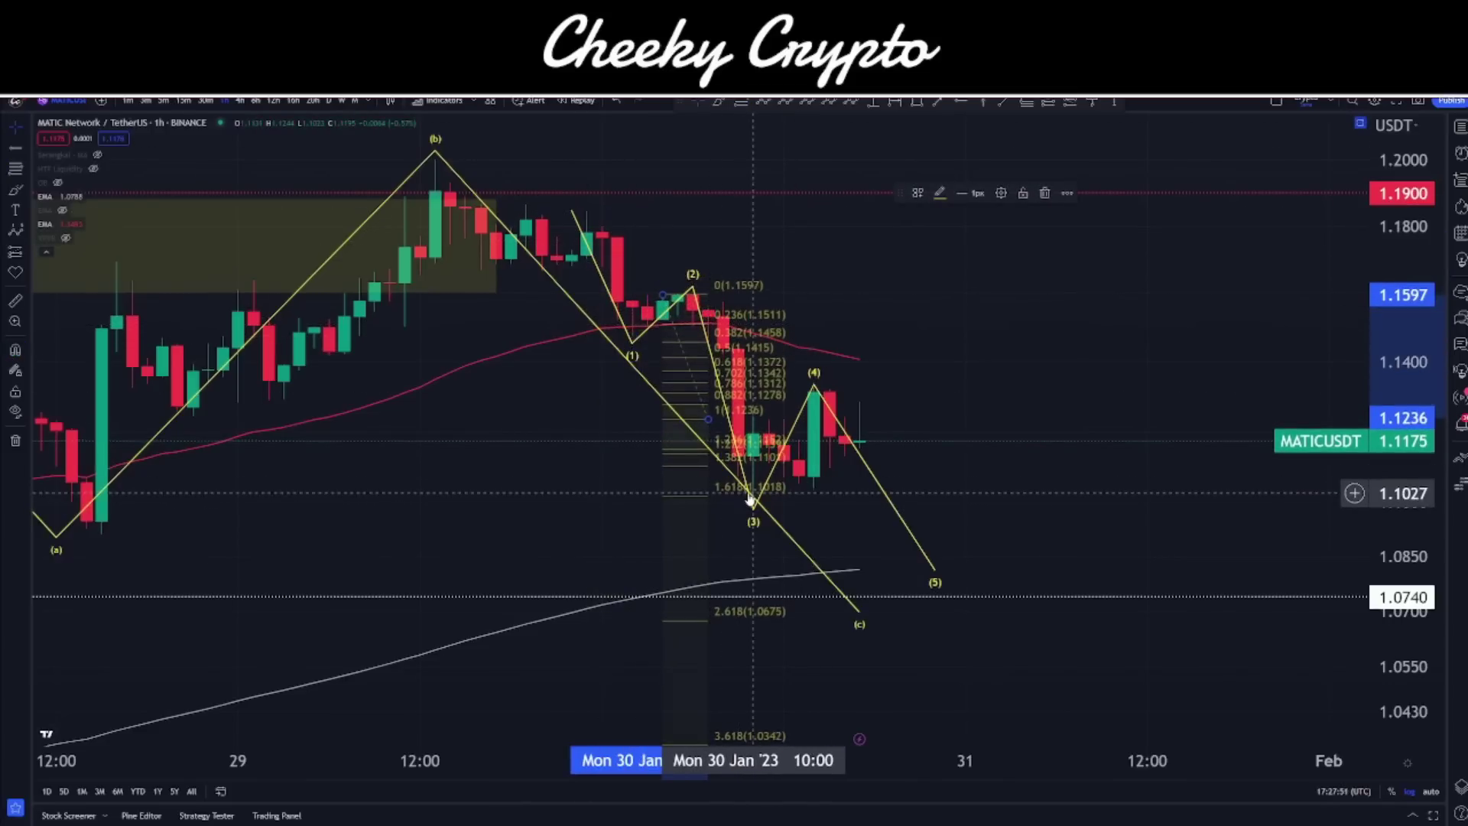
key(Delete)
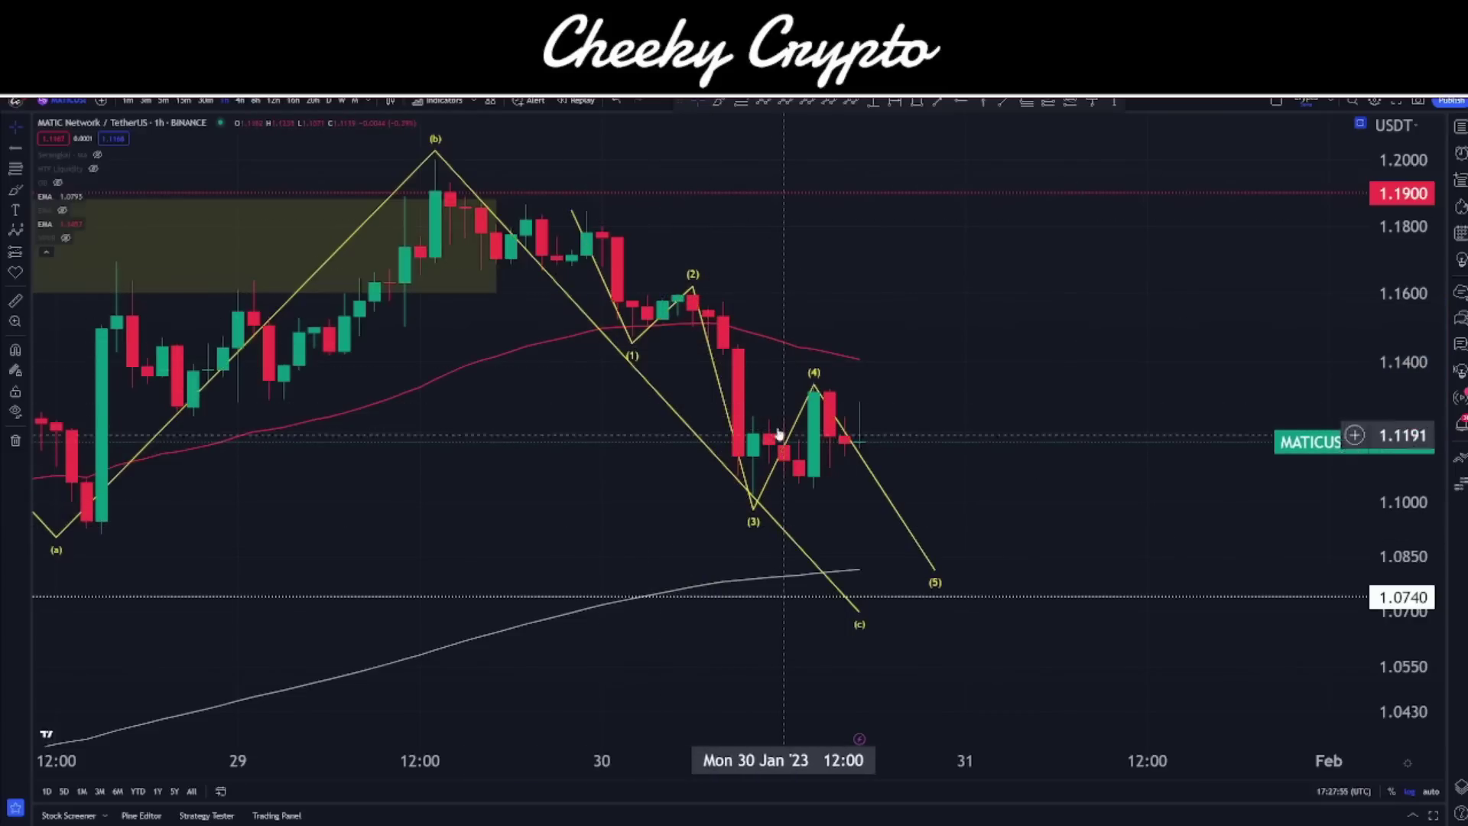
Place a horizontal ray at 1.1475 starting from the smaller impulse's wave (1) low on 30 Jan
drag(1016, 525, 923, 527)
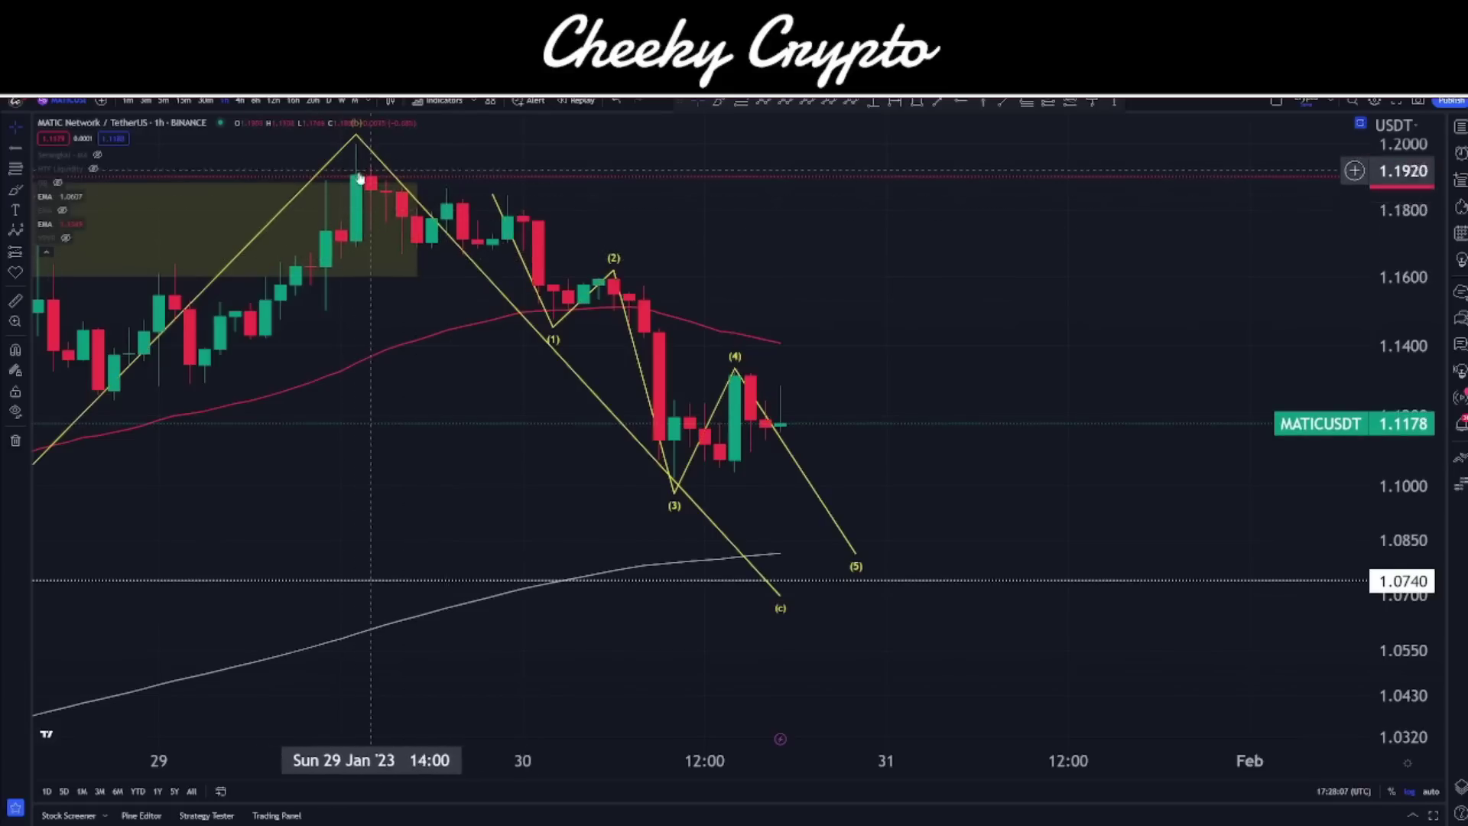
drag(886, 342, 893, 358)
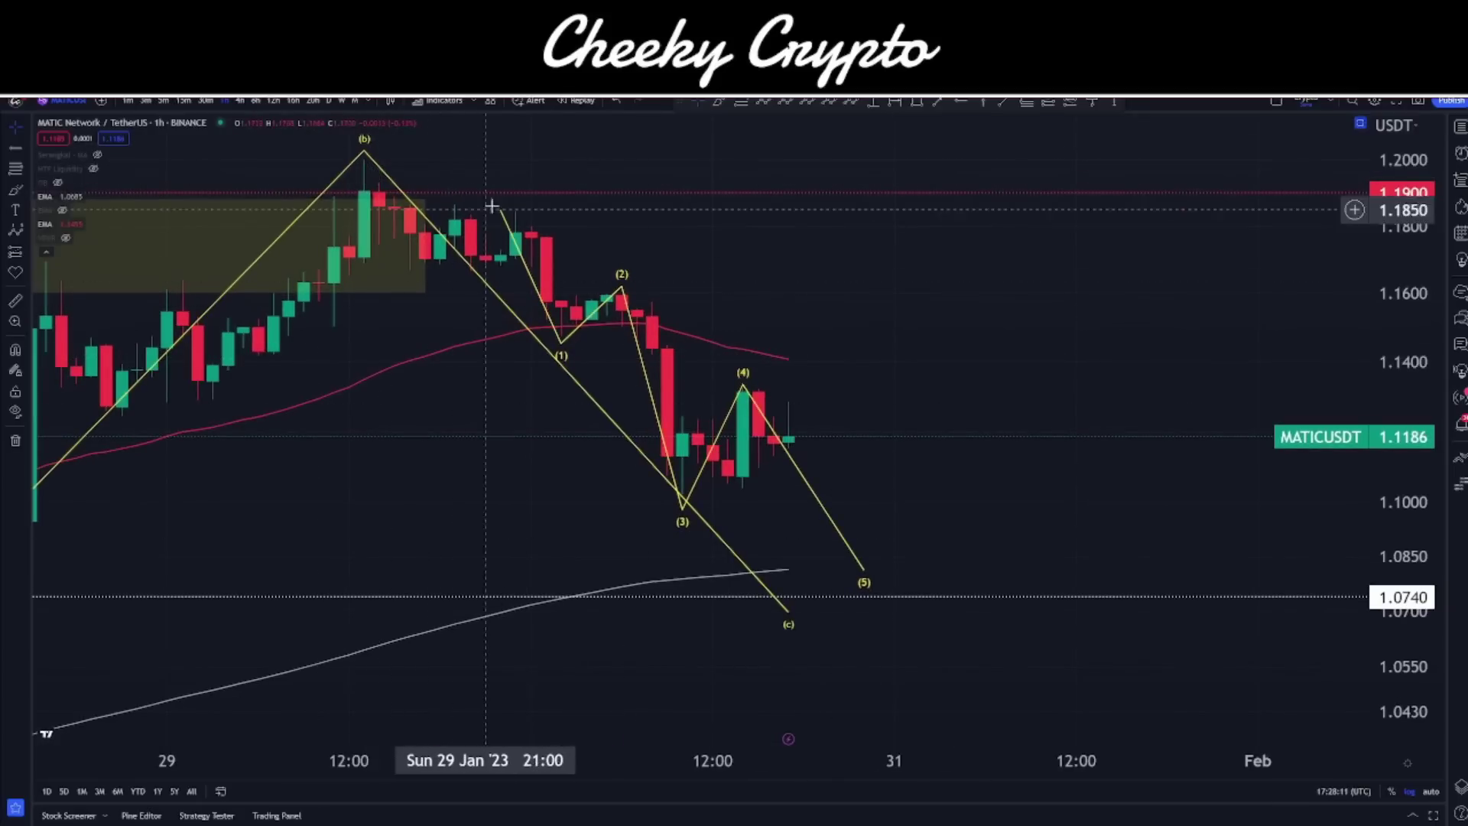
scroll(915, 507, down, 5)
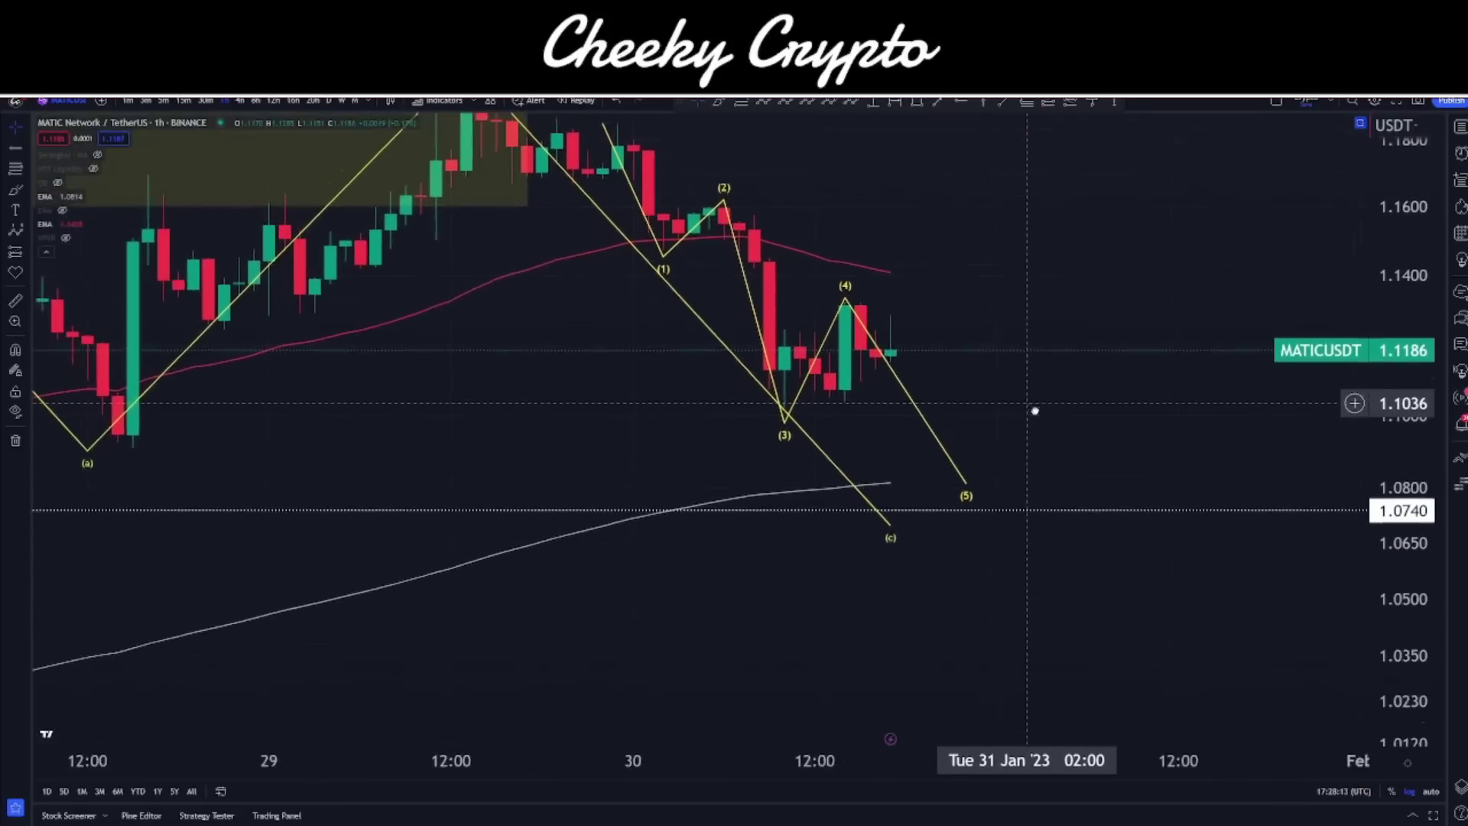
drag(883, 403, 830, 495)
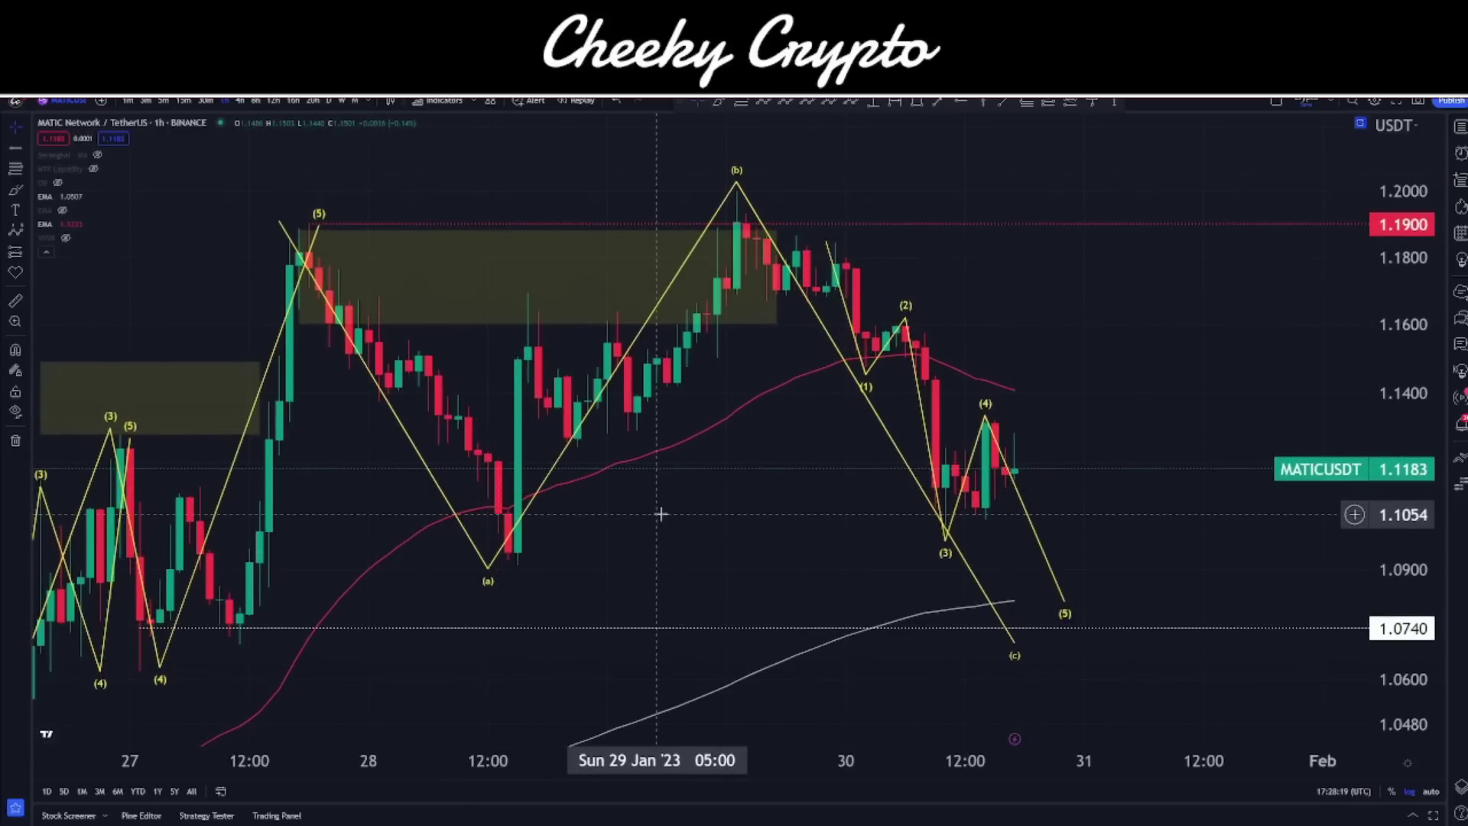
drag(1111, 394, 996, 383)
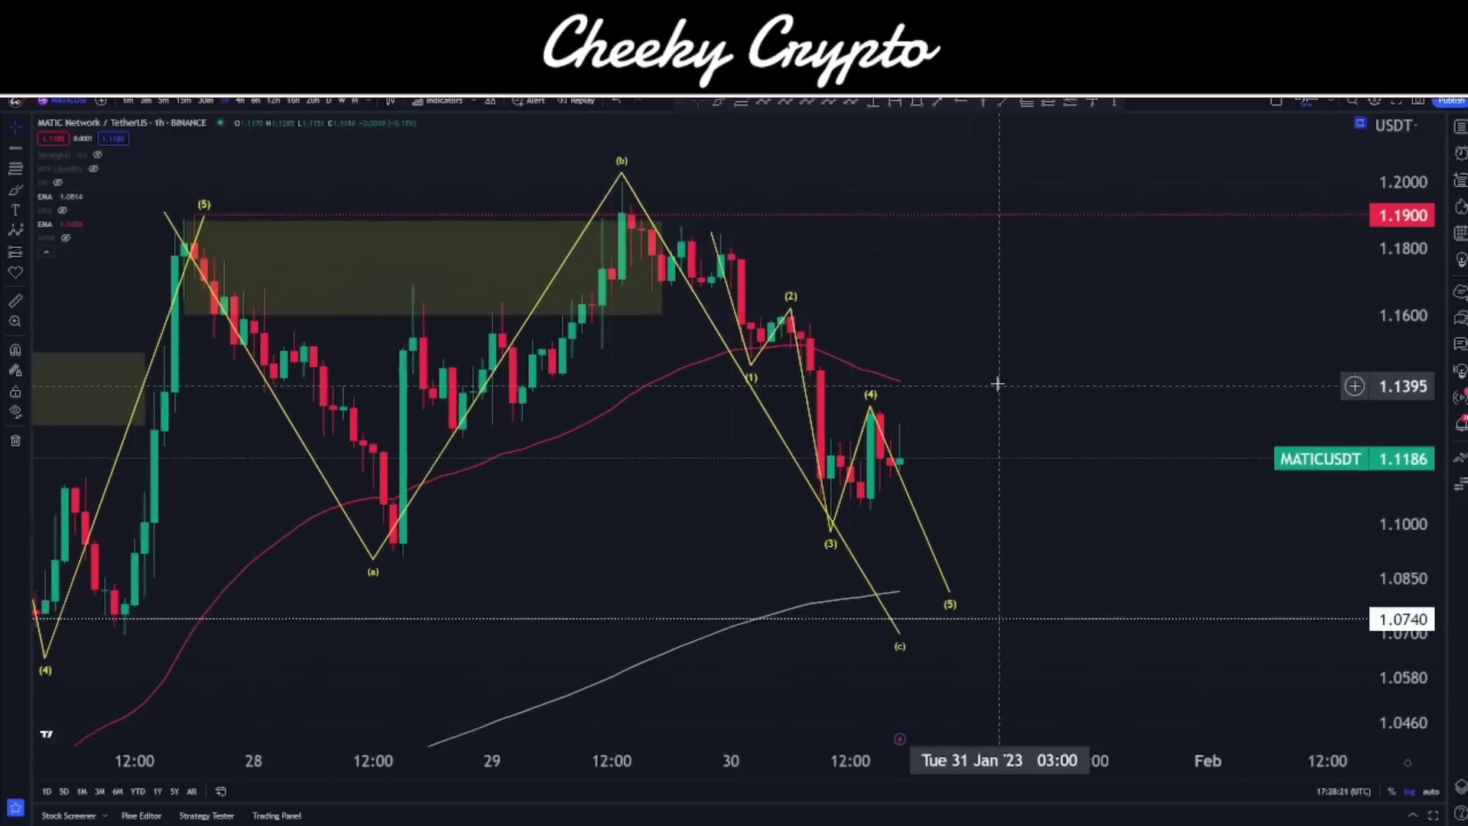
drag(835, 460, 772, 382)
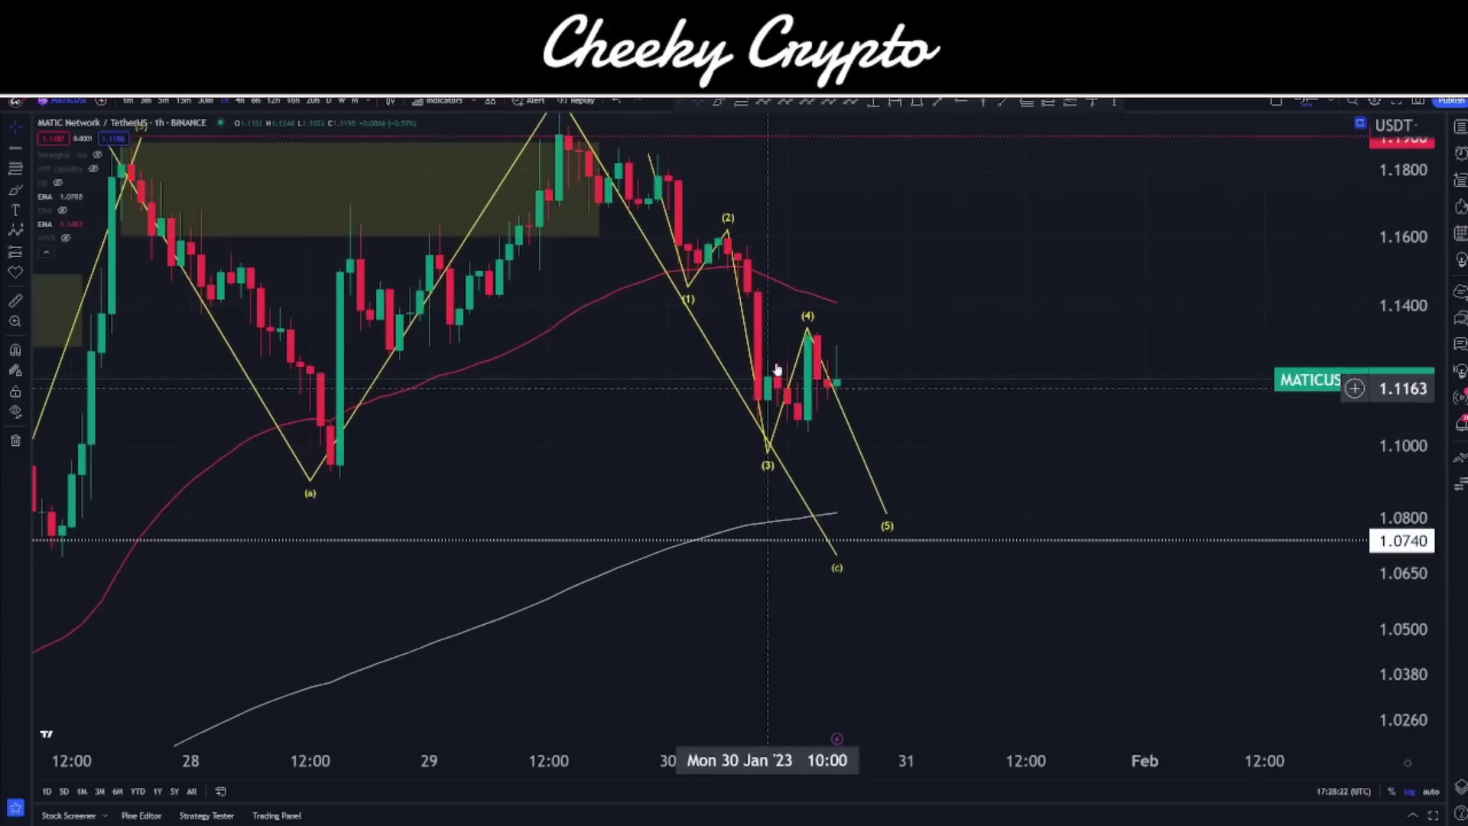
double_click(909, 341)
double_click(939, 316)
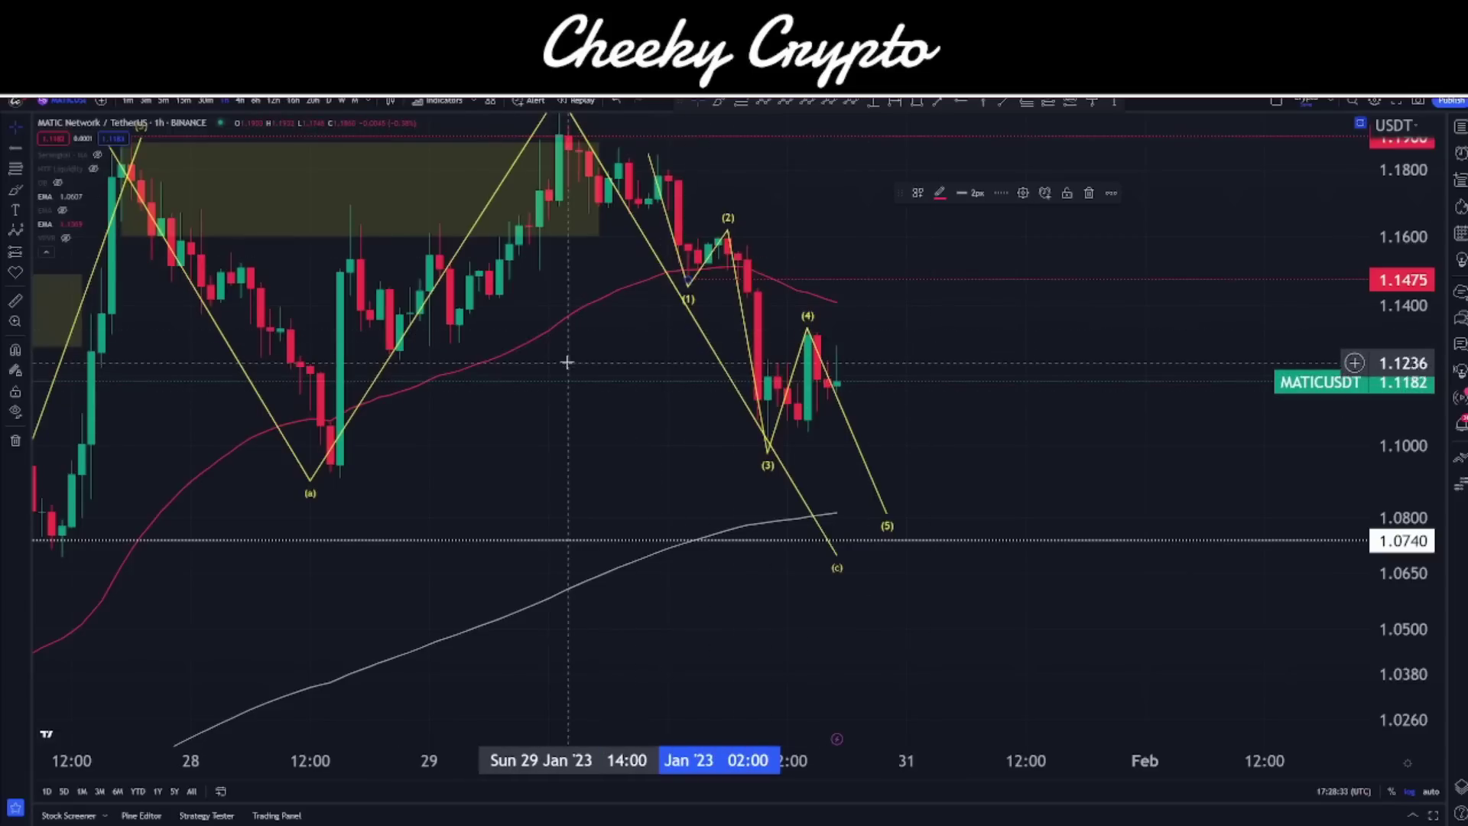
Draw a Fibonacci extension from the wave (3) low at 1.1023 to the wave (4) high at 1.1321
scroll(924, 390, right, 3)
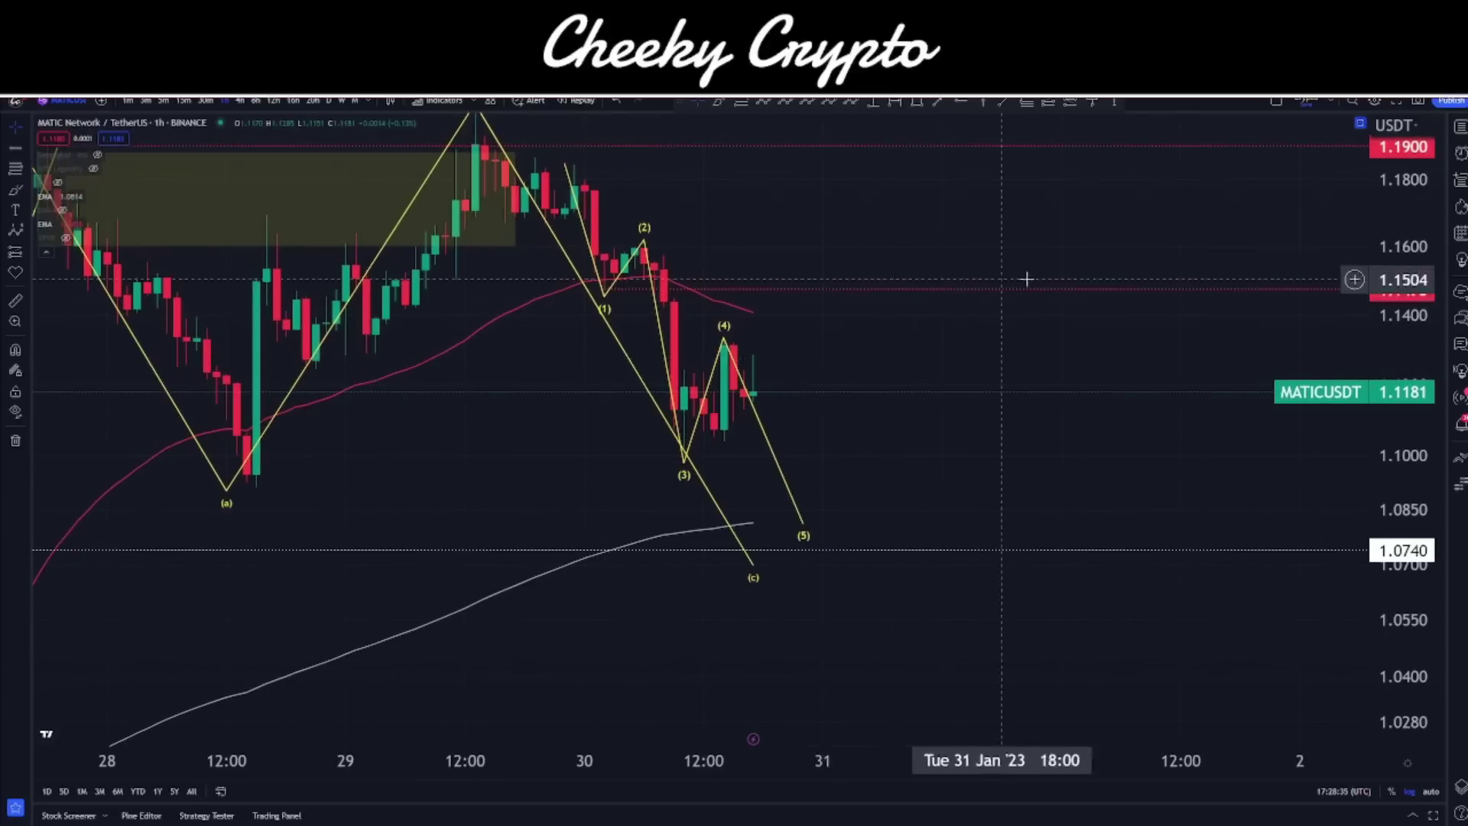
scroll(910, 367, left, 3)
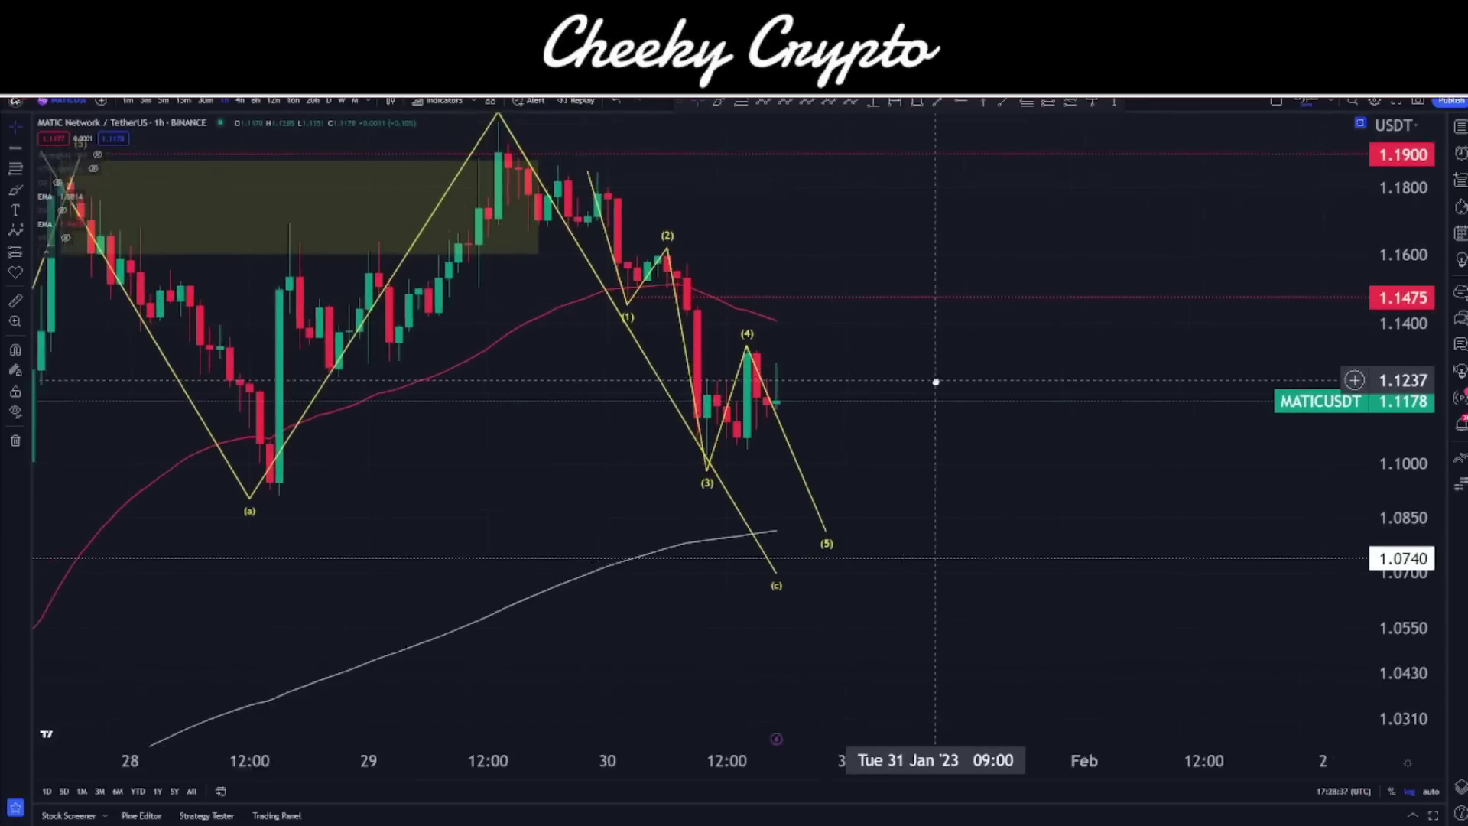
drag(1056, 492, 1039, 453)
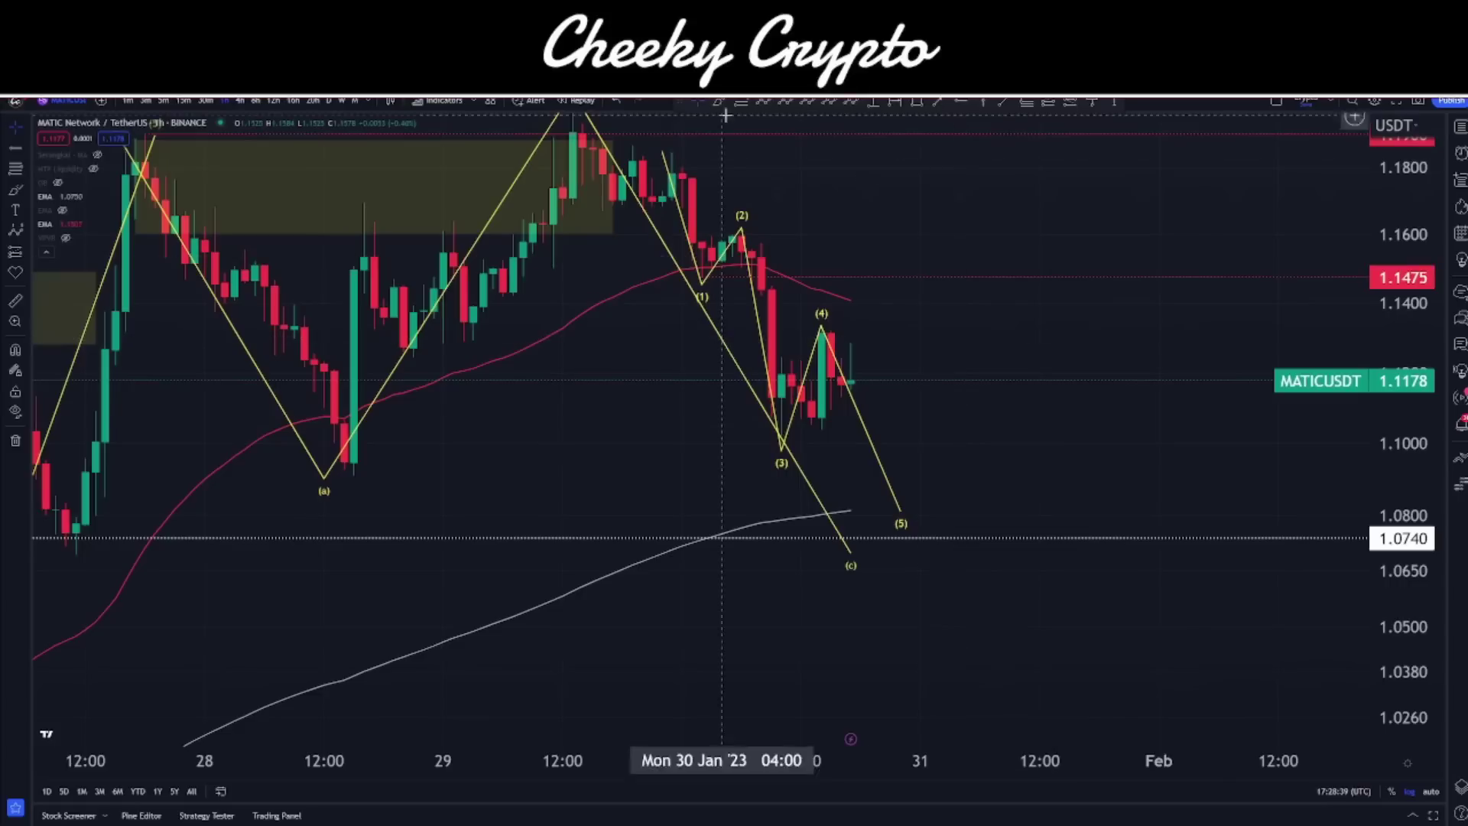
click(782, 435)
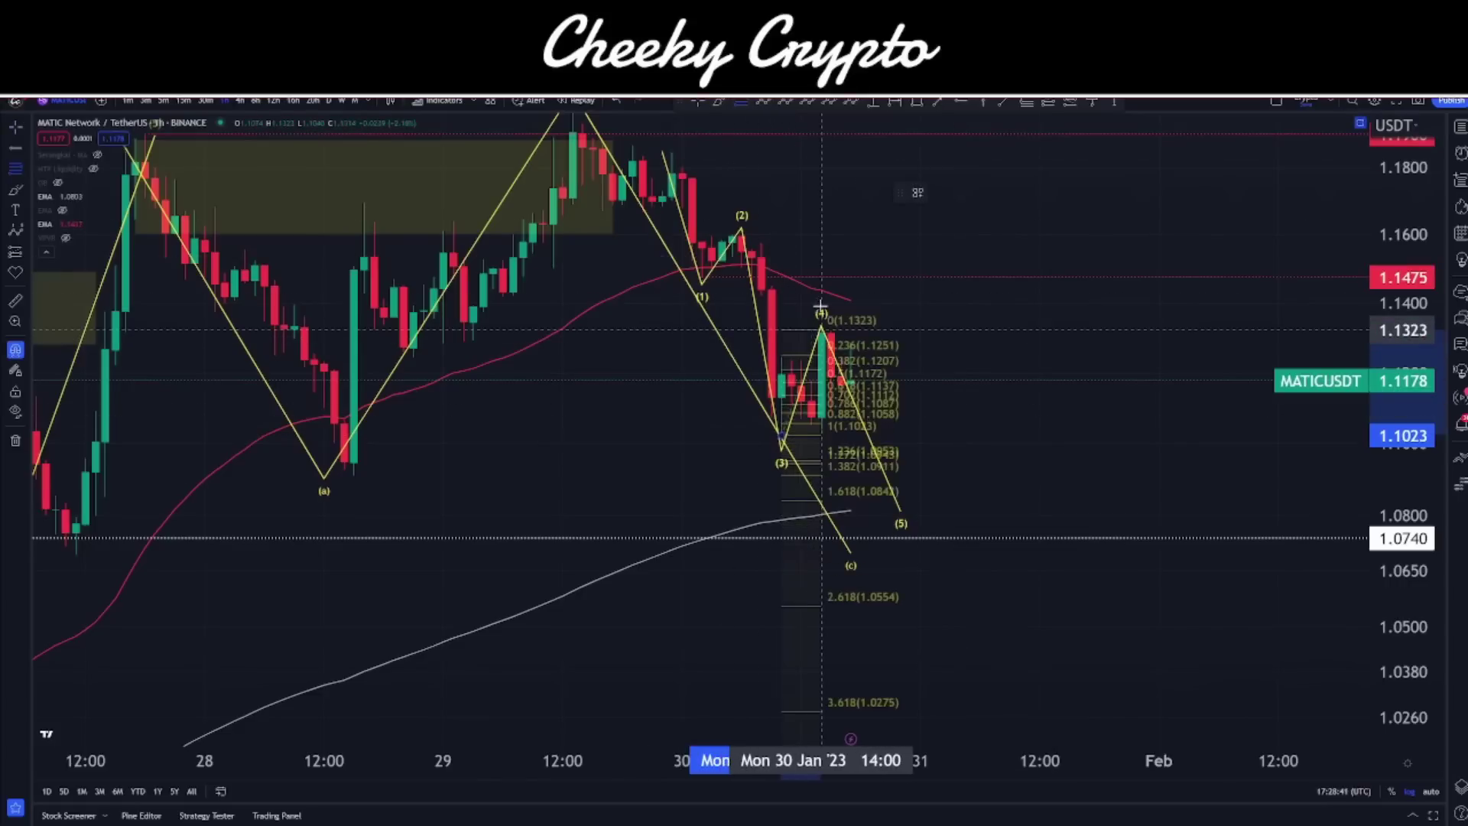
click(821, 329)
Mark a rectangular target zone from about 1.0842 to 1.0952, and move the impulse's wave (5) endpoint into it at about 1.0864
scroll(763, 463, down, 3)
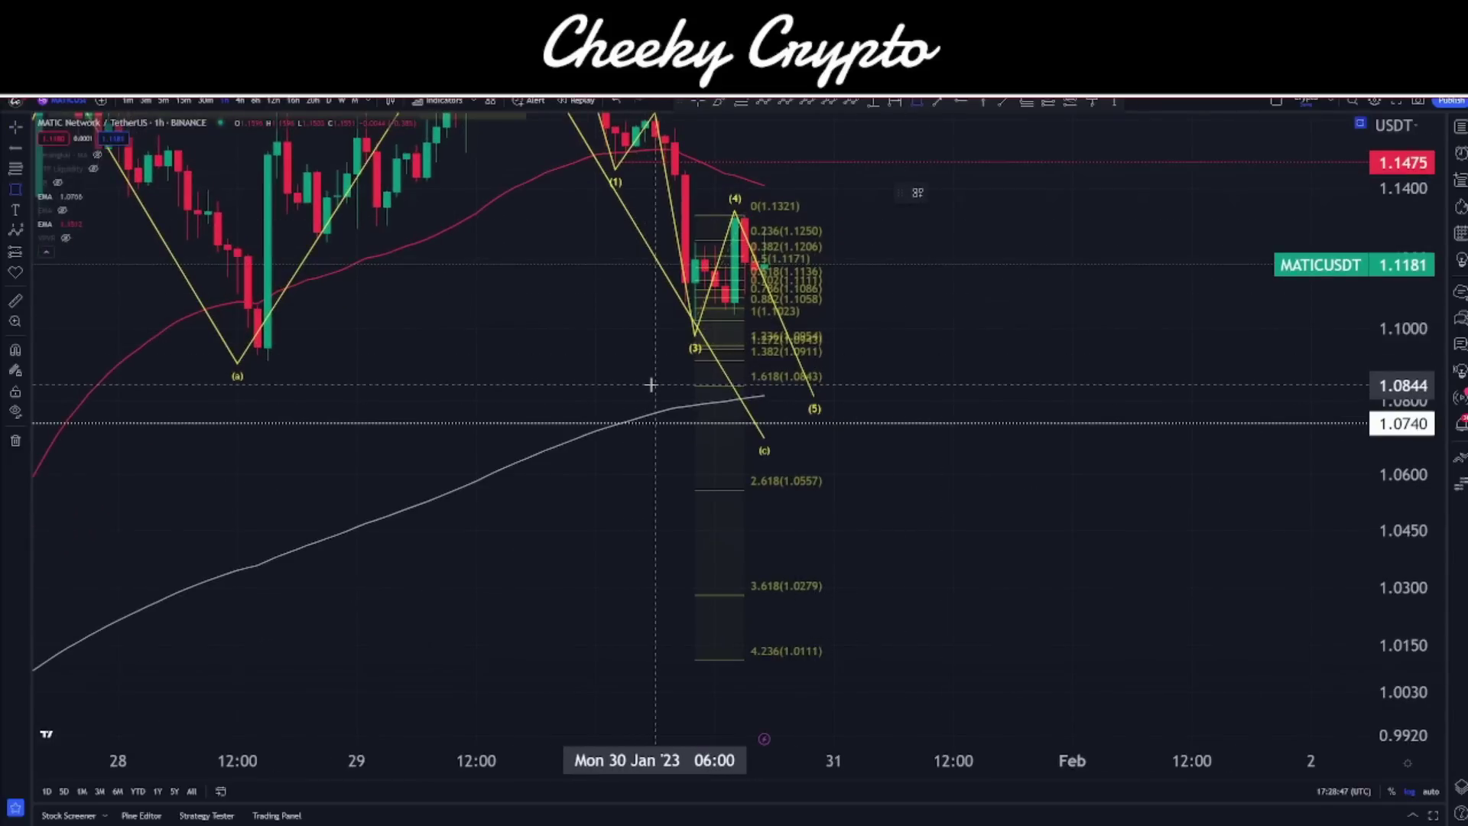
drag(656, 386, 952, 352)
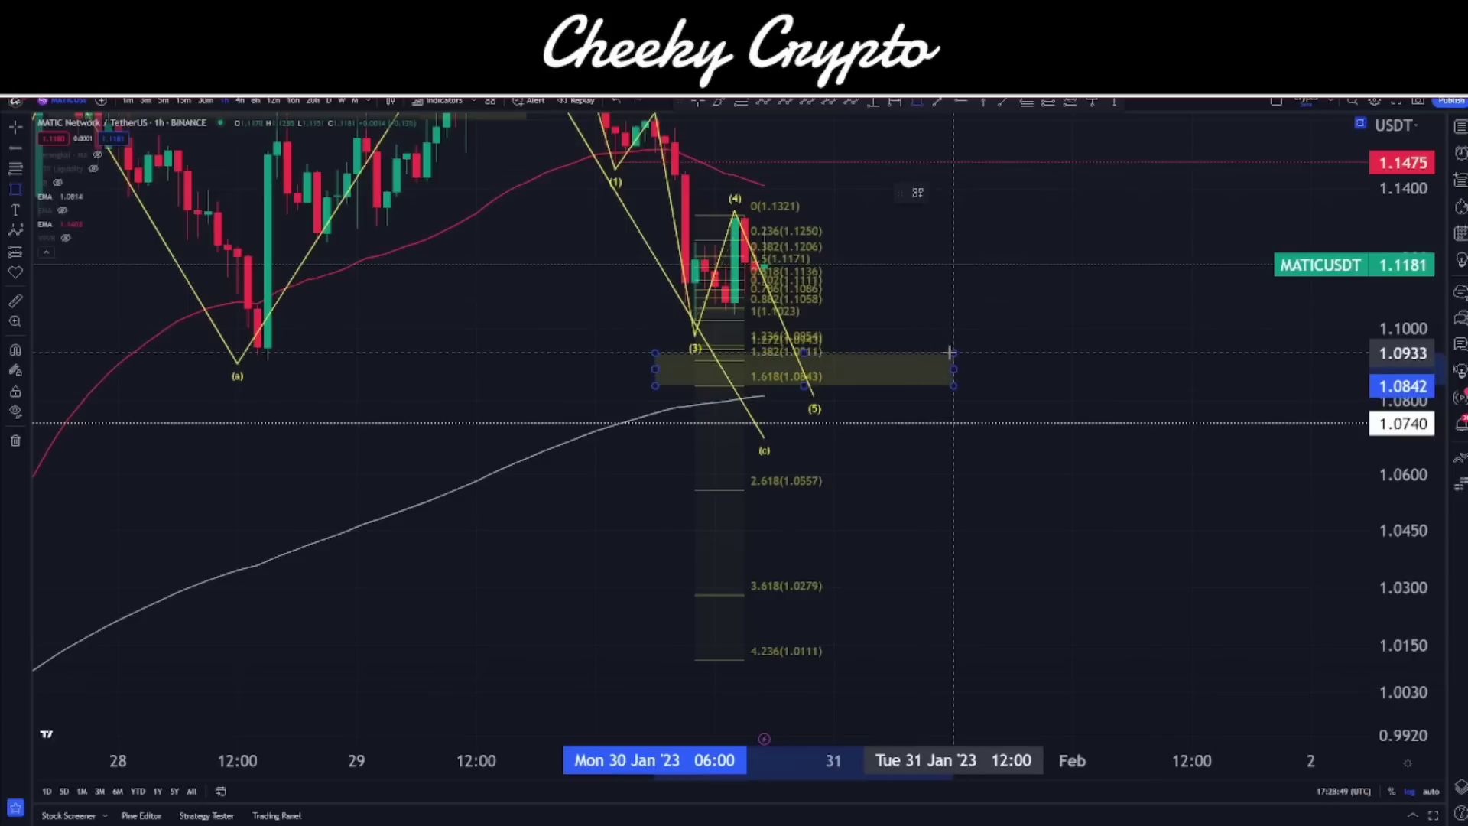
click(962, 346)
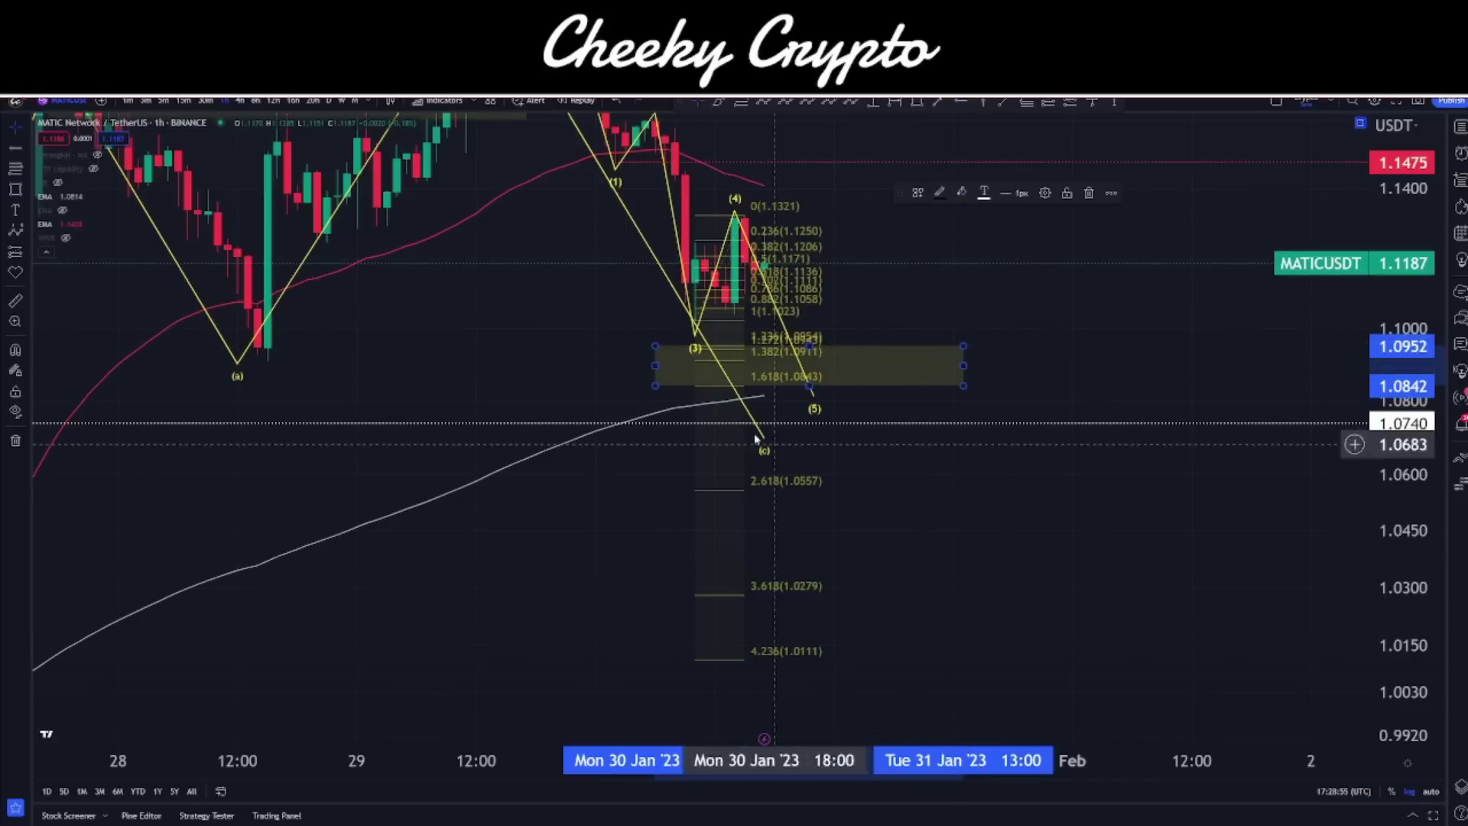
drag(815, 401, 825, 382)
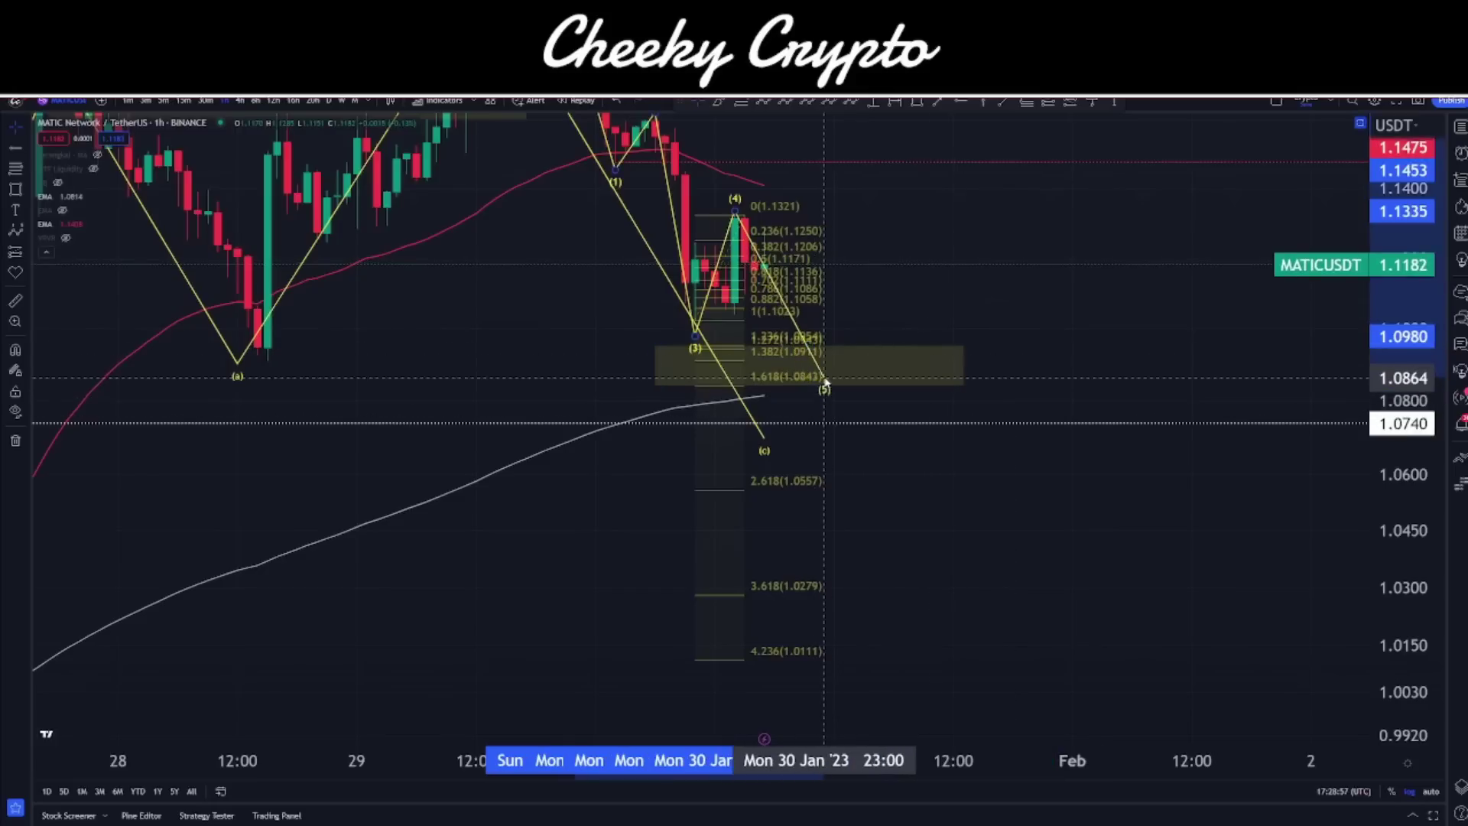
Examine the smaller impulse, its Fibonacci target zone and the wider hourly wave count back to 22 Jan
drag(955, 290, 1003, 320)
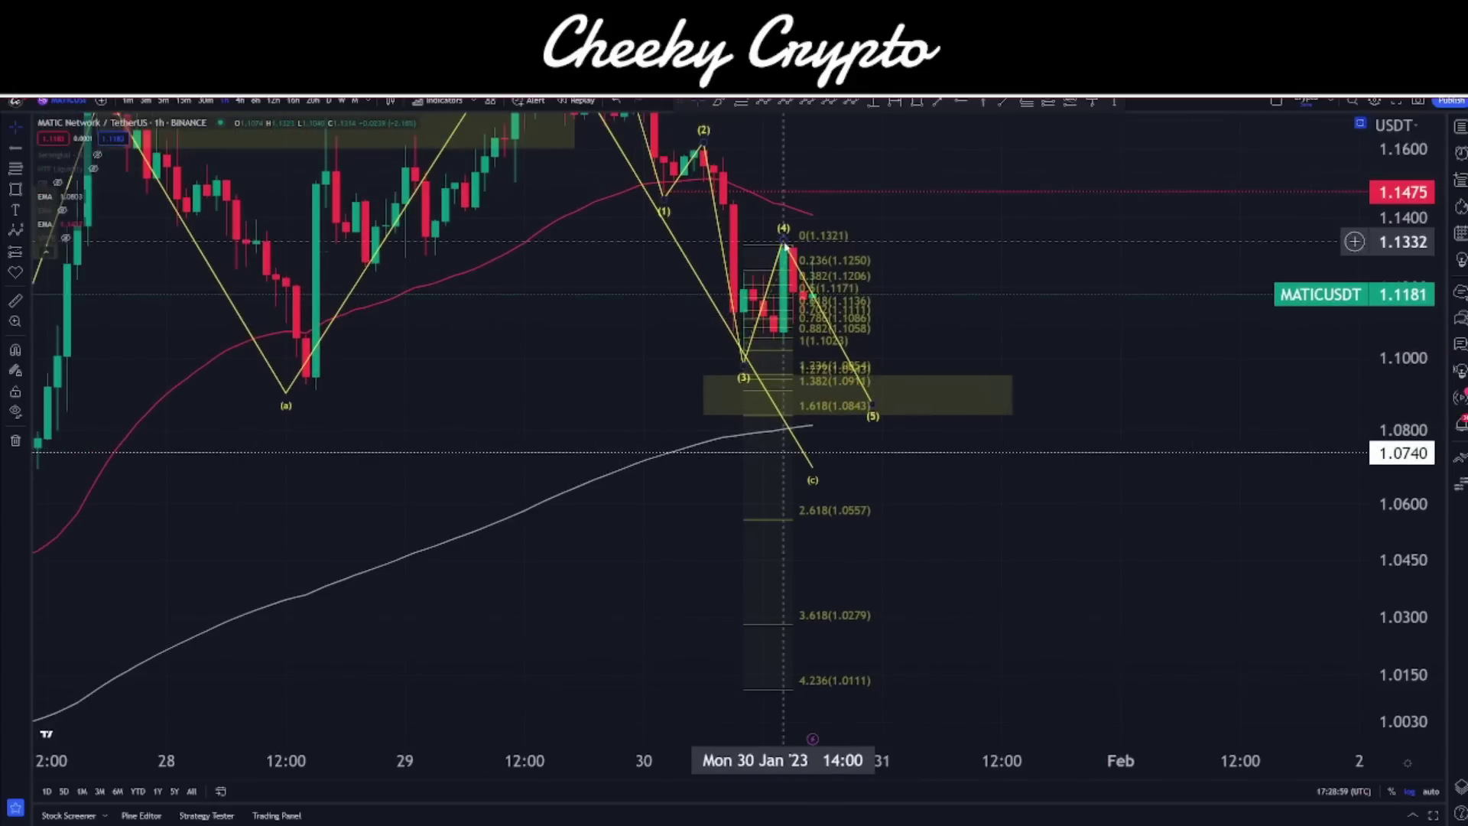
drag(863, 341, 765, 326)
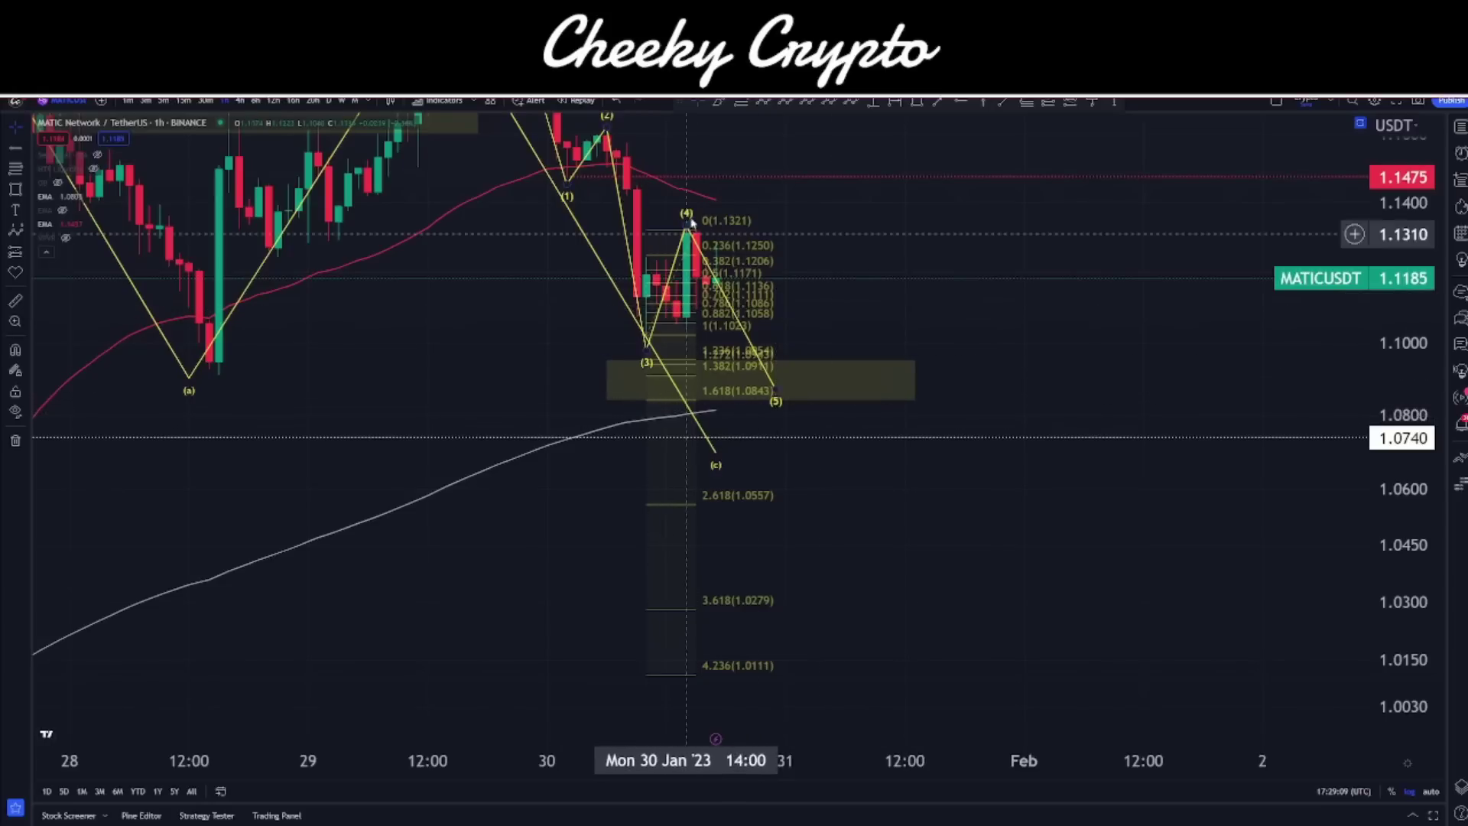
drag(821, 305, 959, 473)
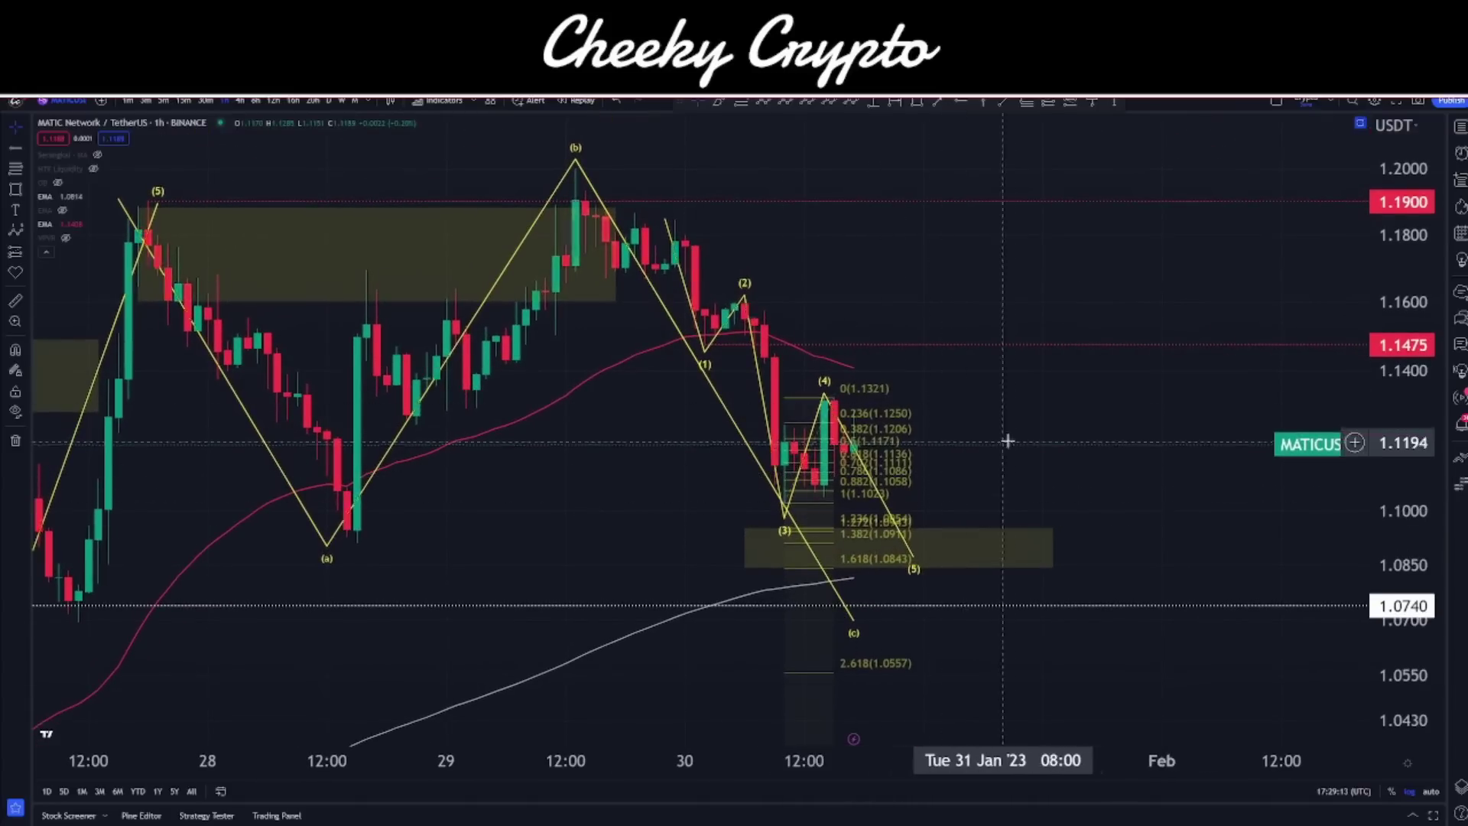
scroll(1006, 439, right, 2)
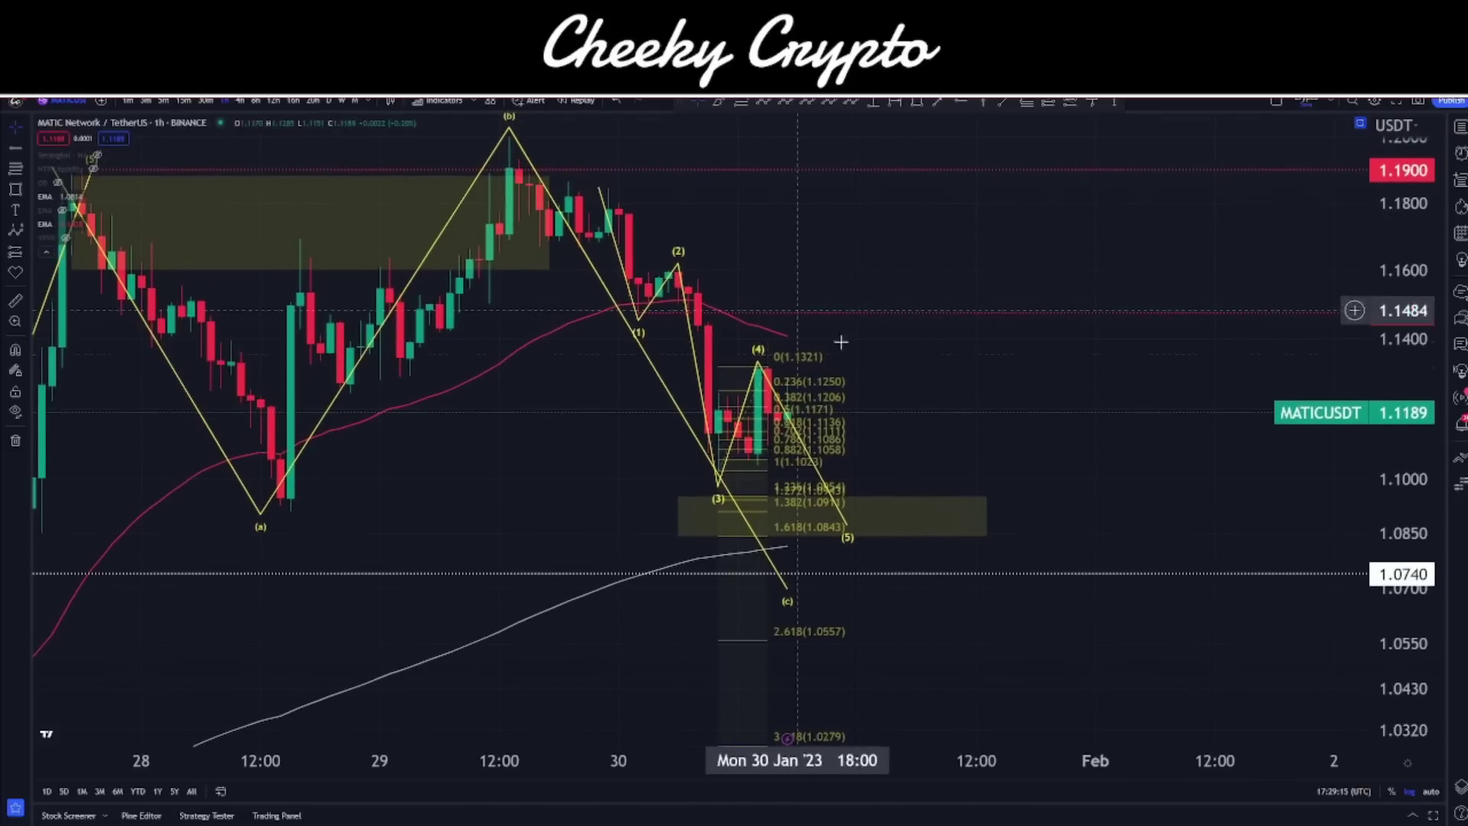
scroll(1086, 566, left, 6)
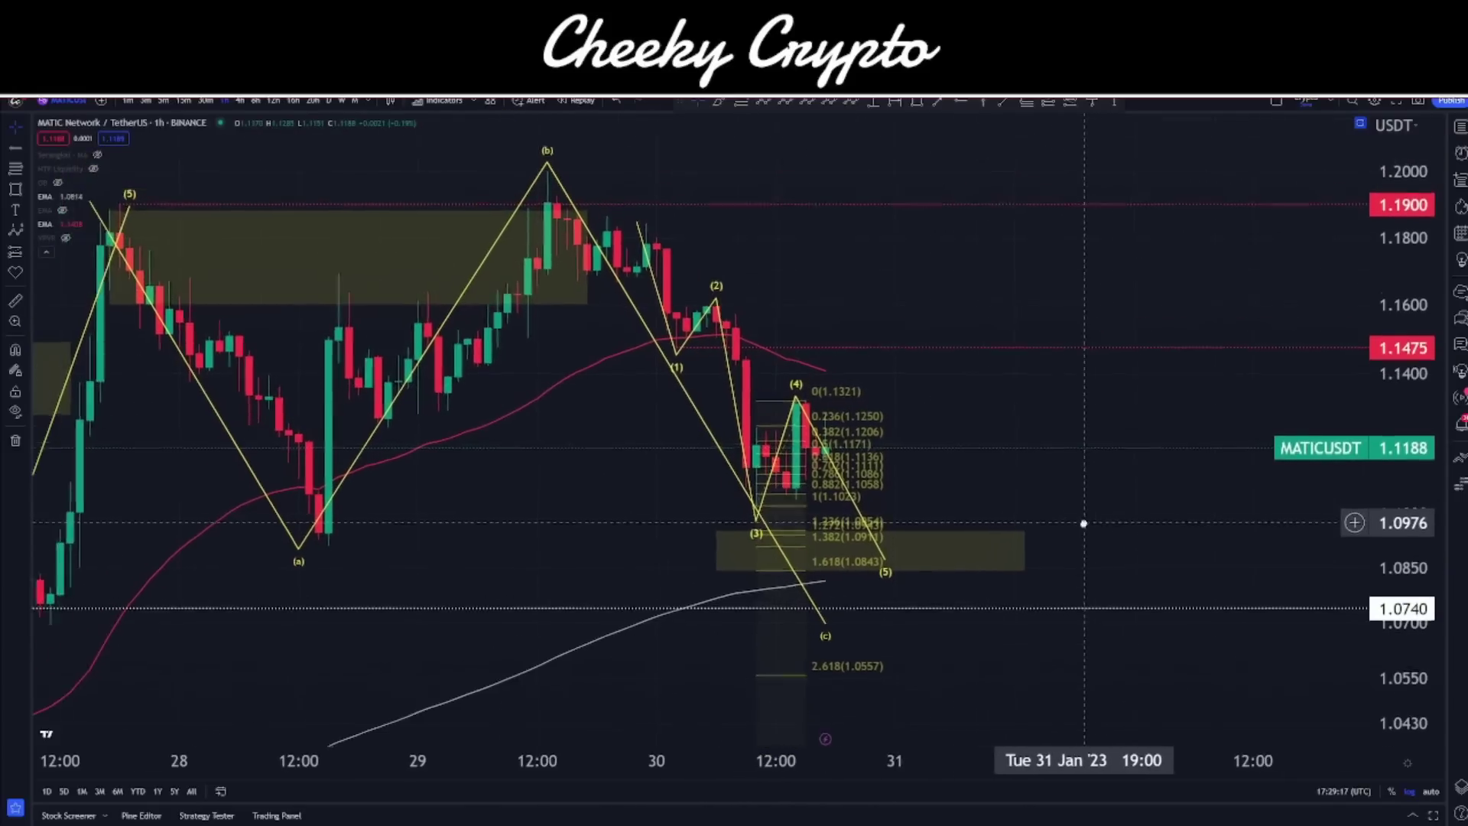
scroll(1160, 449, down, 5)
drag(1355, 269, 1113, 268)
drag(1374, 294, 1370, 499)
drag(1055, 492, 1114, 410)
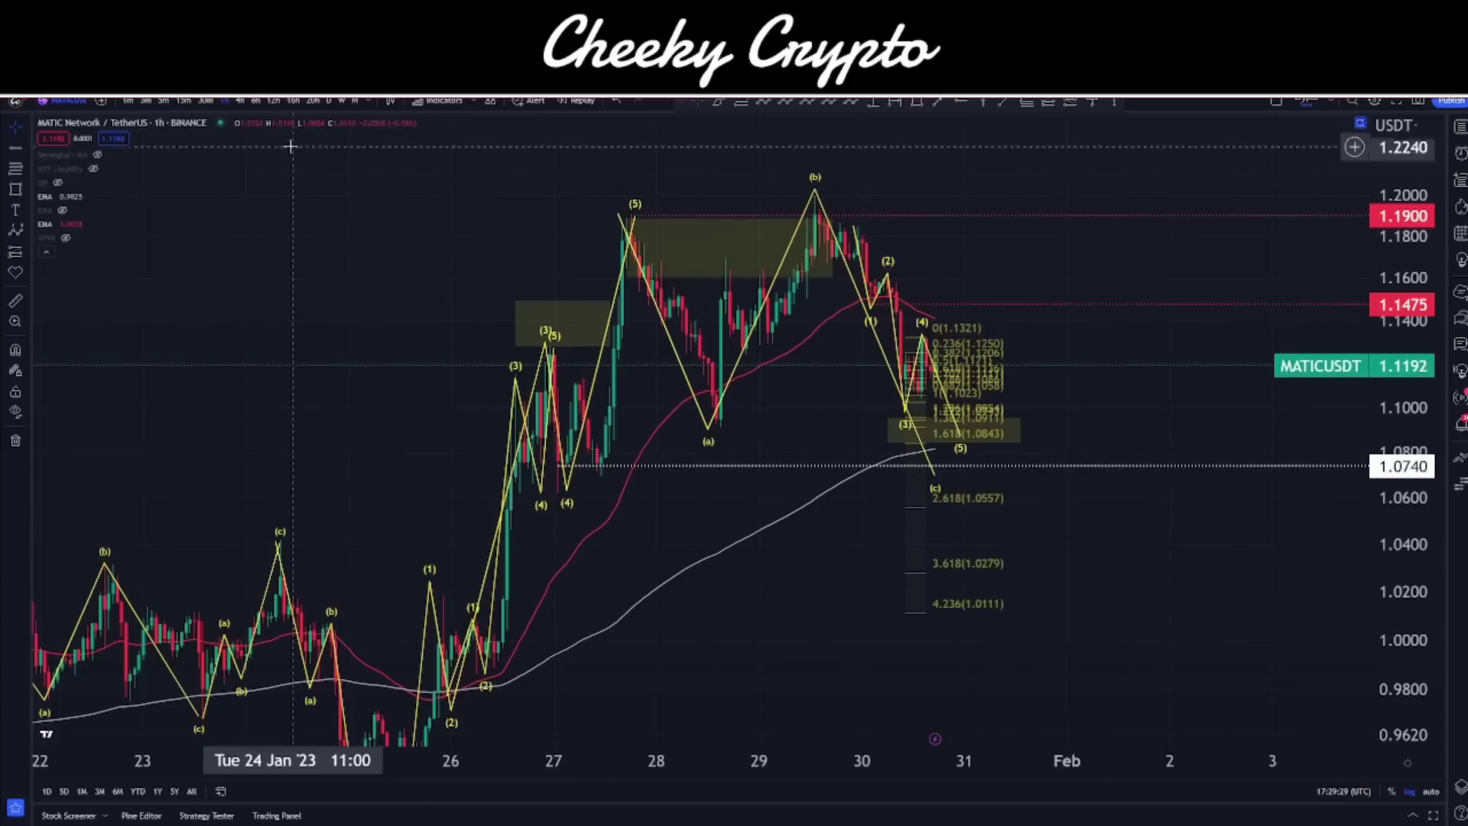
Switch the chart to the daily timeframe and review the larger wave count from the June low to the January rise
click(314, 101)
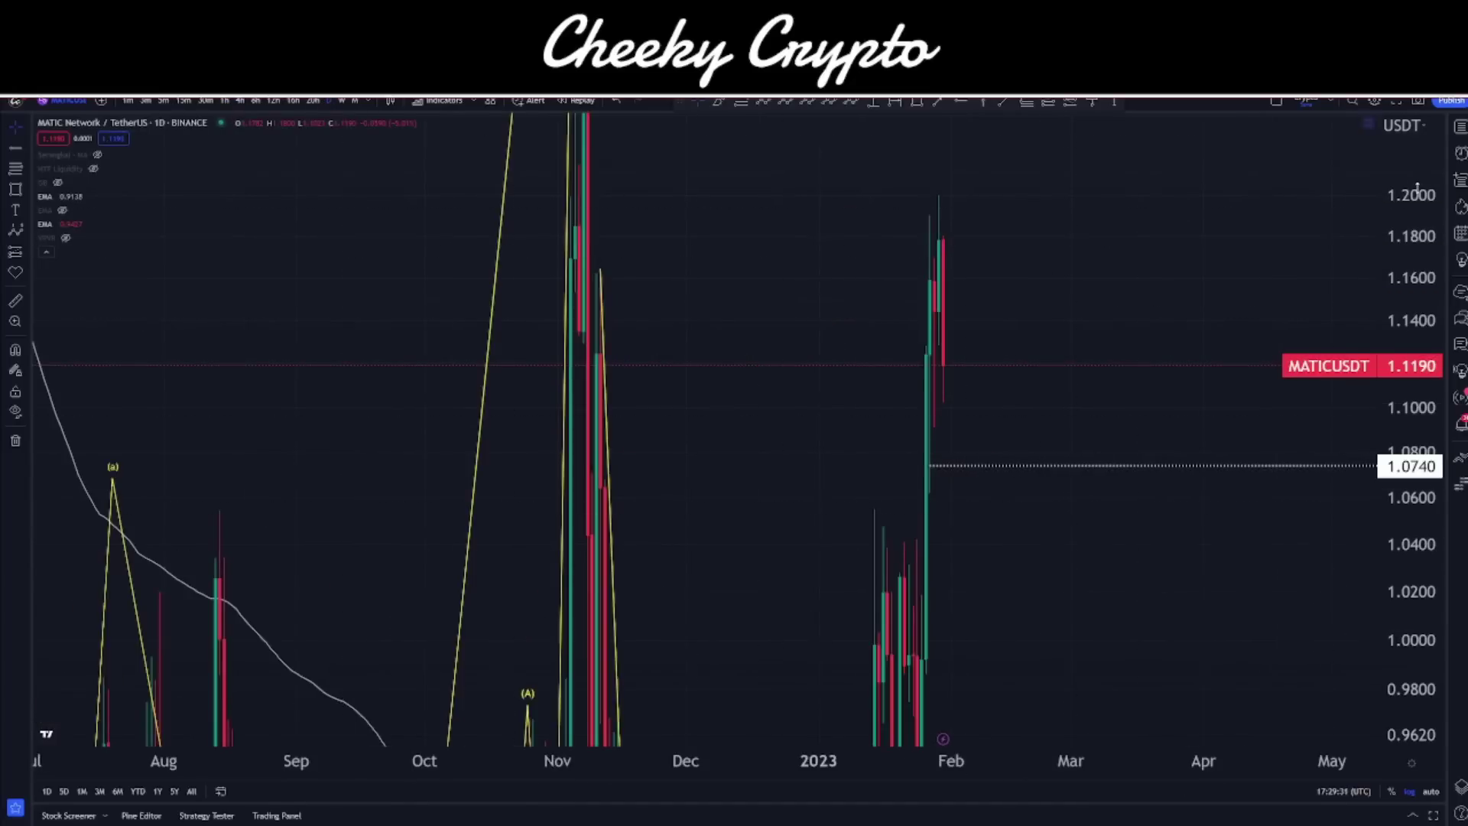
drag(1178, 671, 1135, 544)
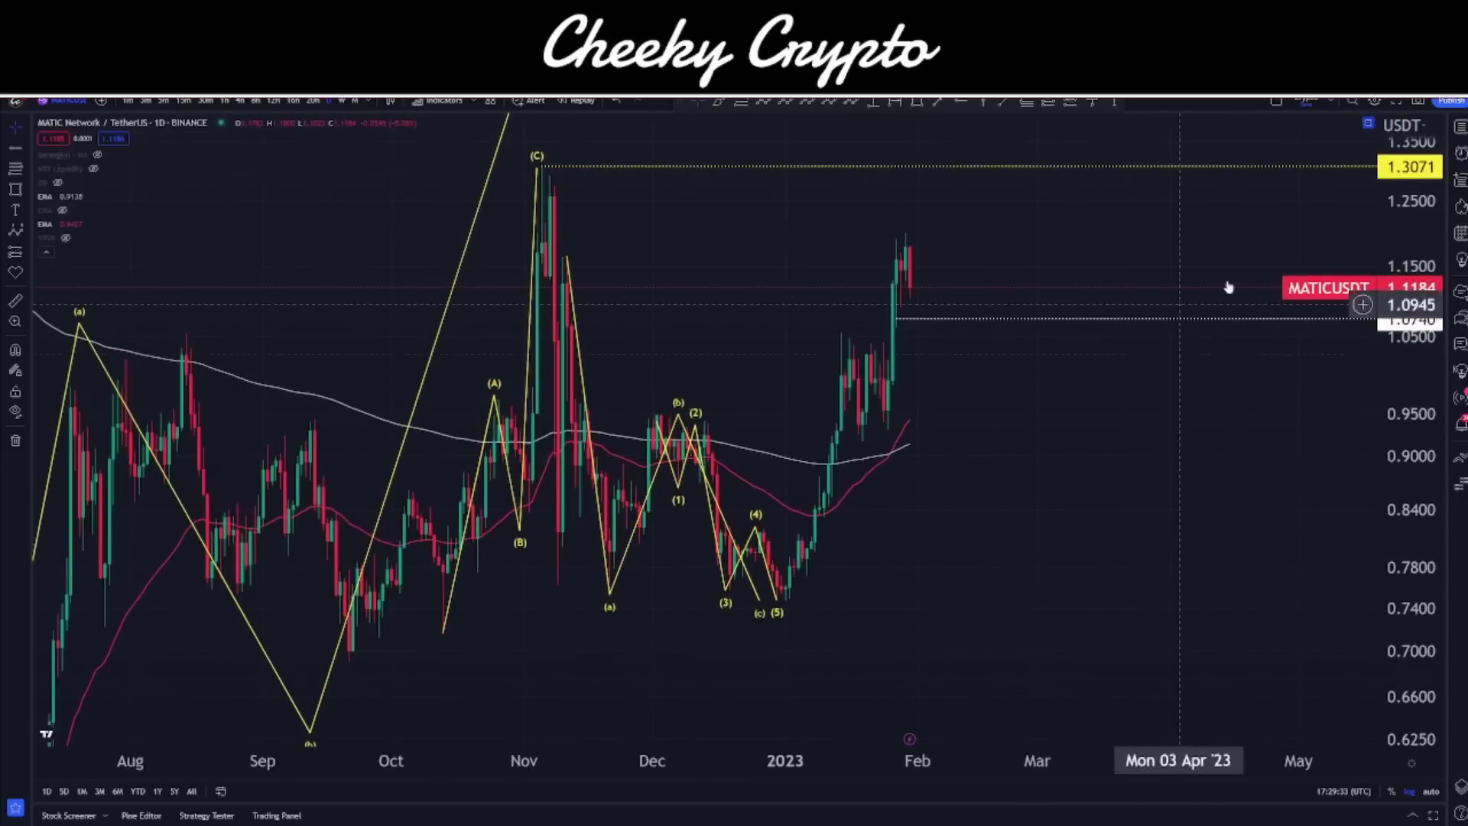
drag(1420, 212, 1414, 425)
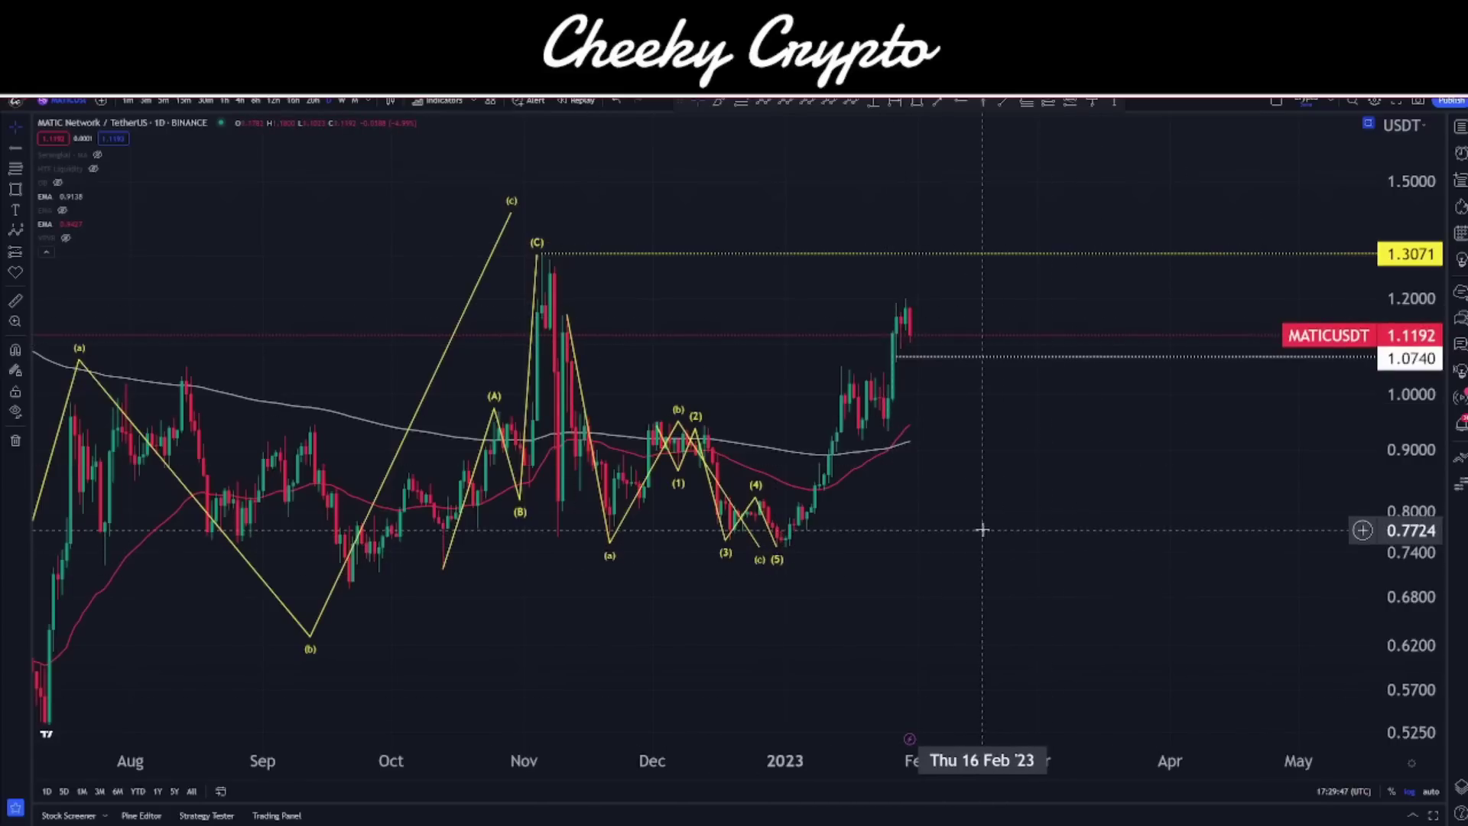
mouse_move(1034, 520)
mouse_down()
mouse_move(978, 479)
mouse_move(1036, 491)
mouse_up()
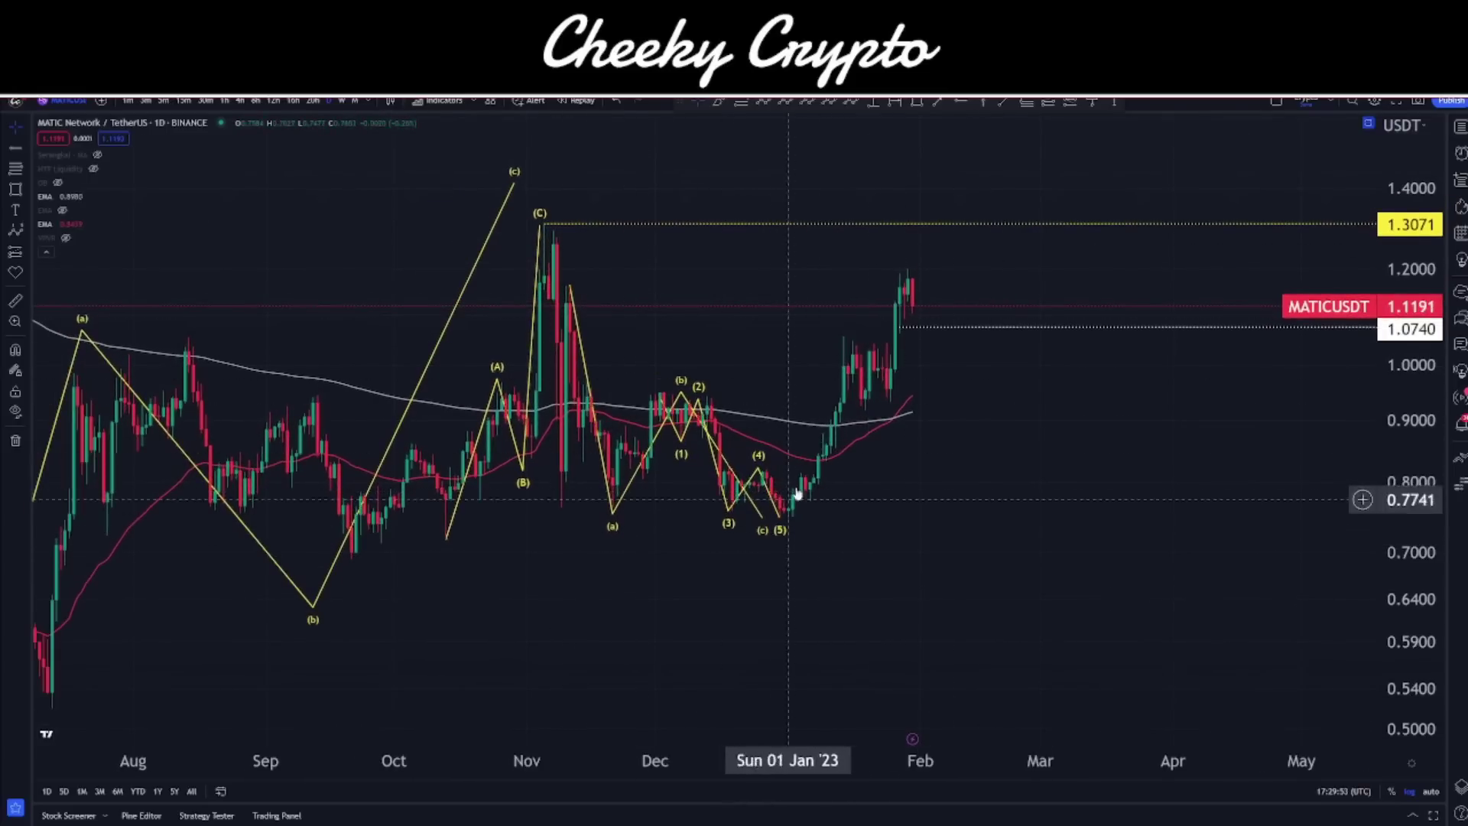
drag(864, 648, 1066, 410)
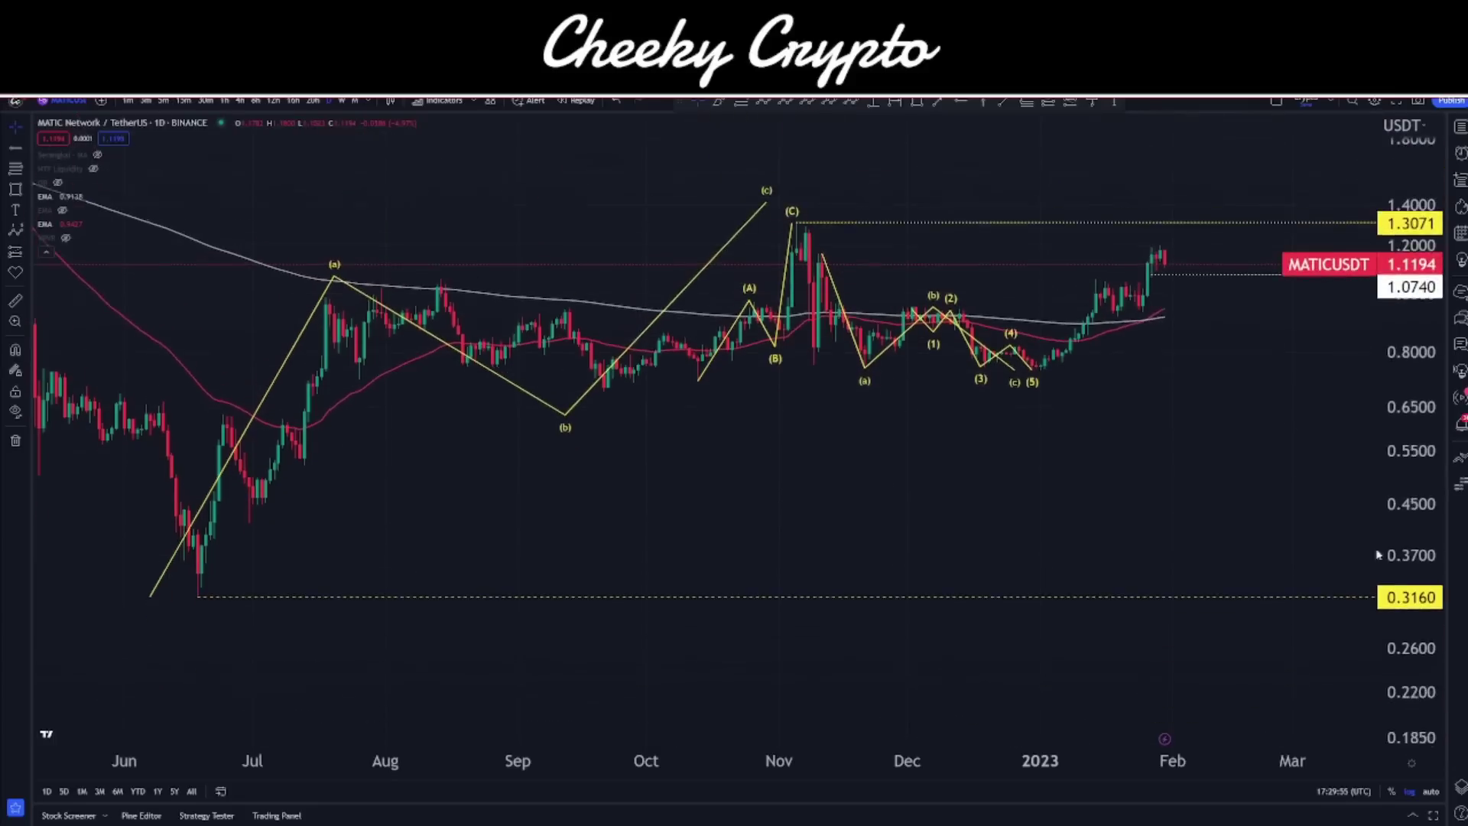
Examine the daily wave count from the June 2022 low against the wider price history back to early 2021
scroll(1066, 409, down, 5)
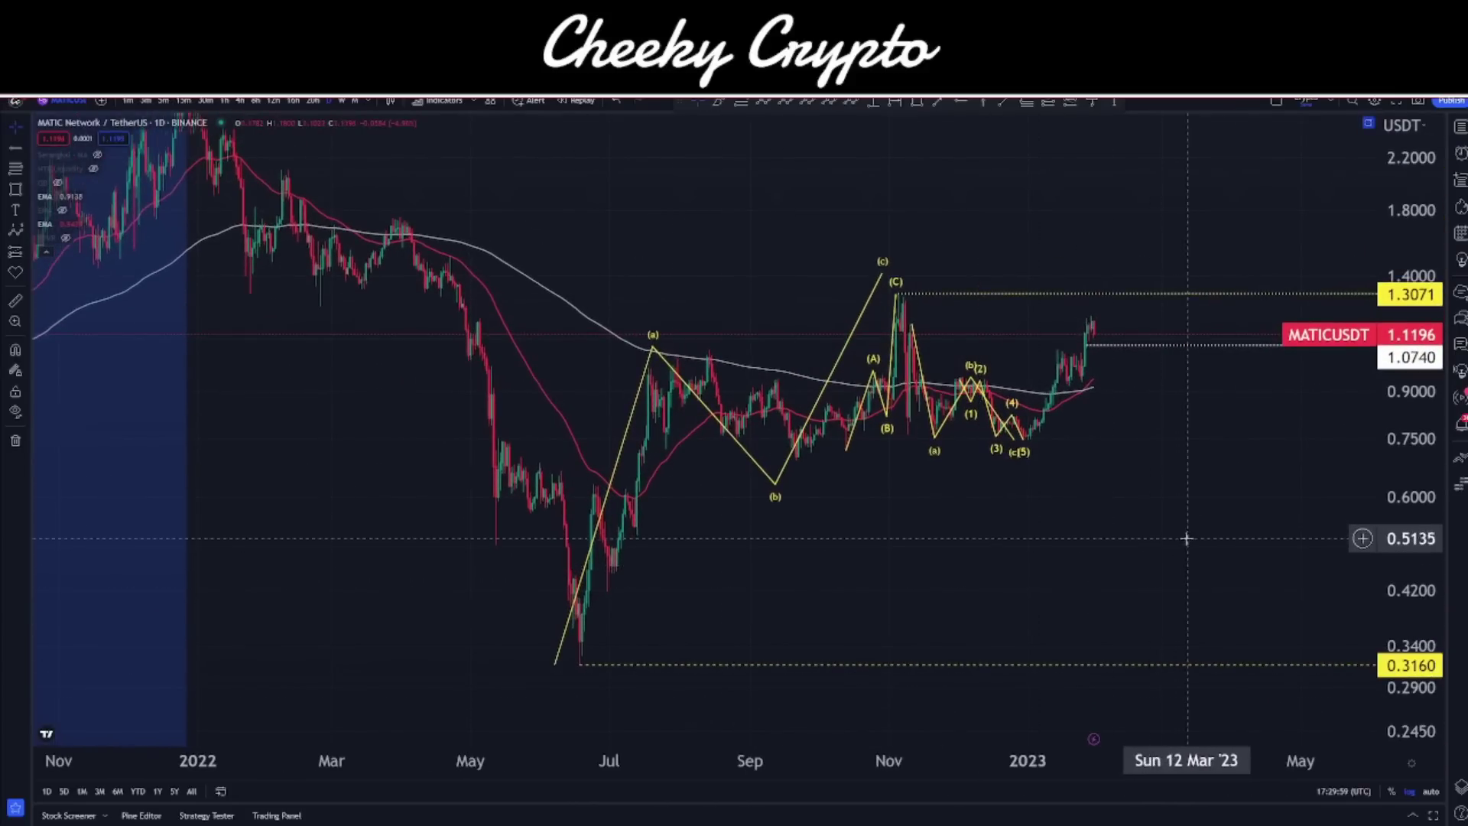
drag(1169, 543, 1026, 538)
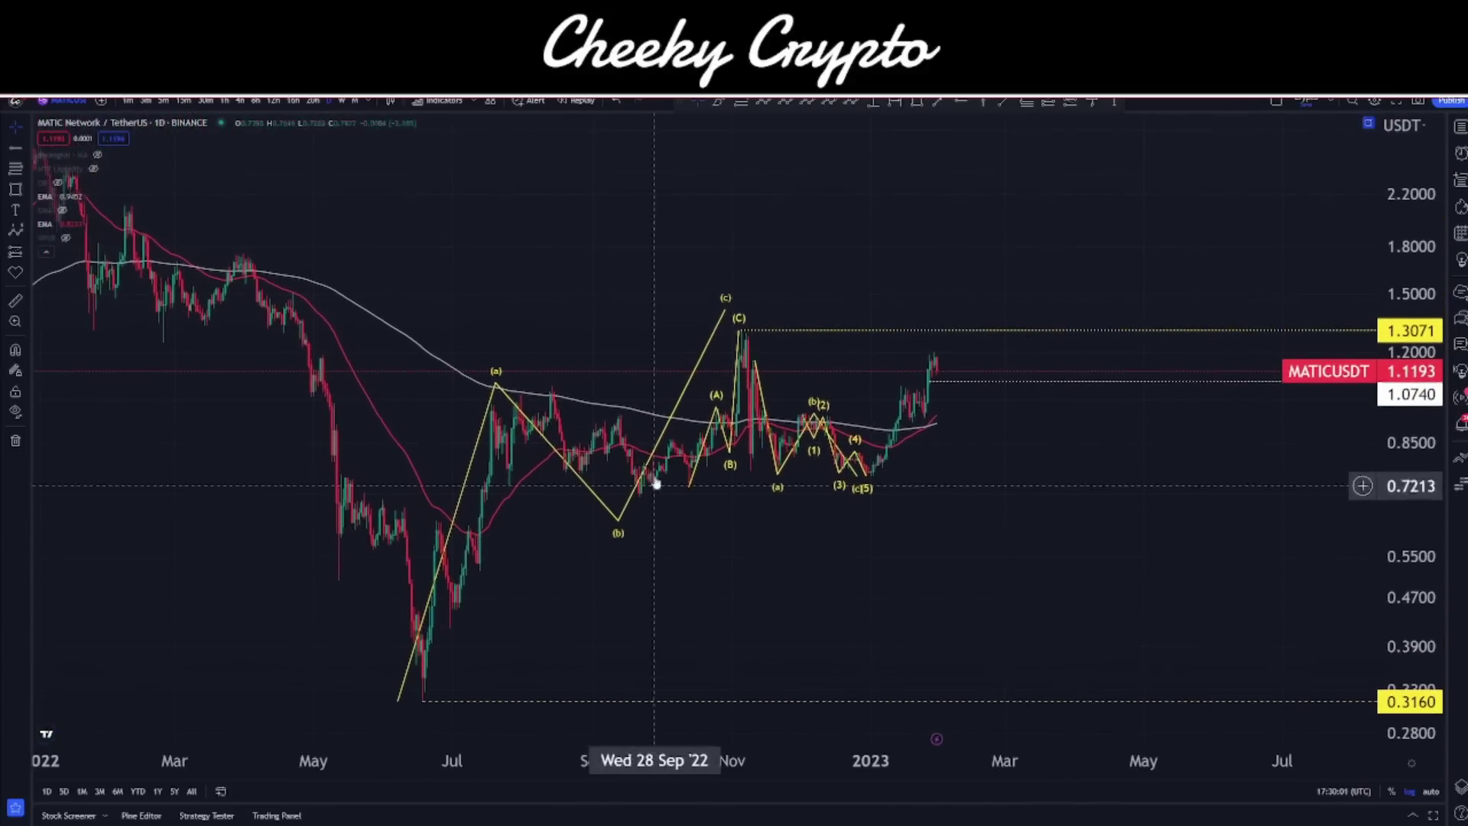
drag(584, 257, 689, 204)
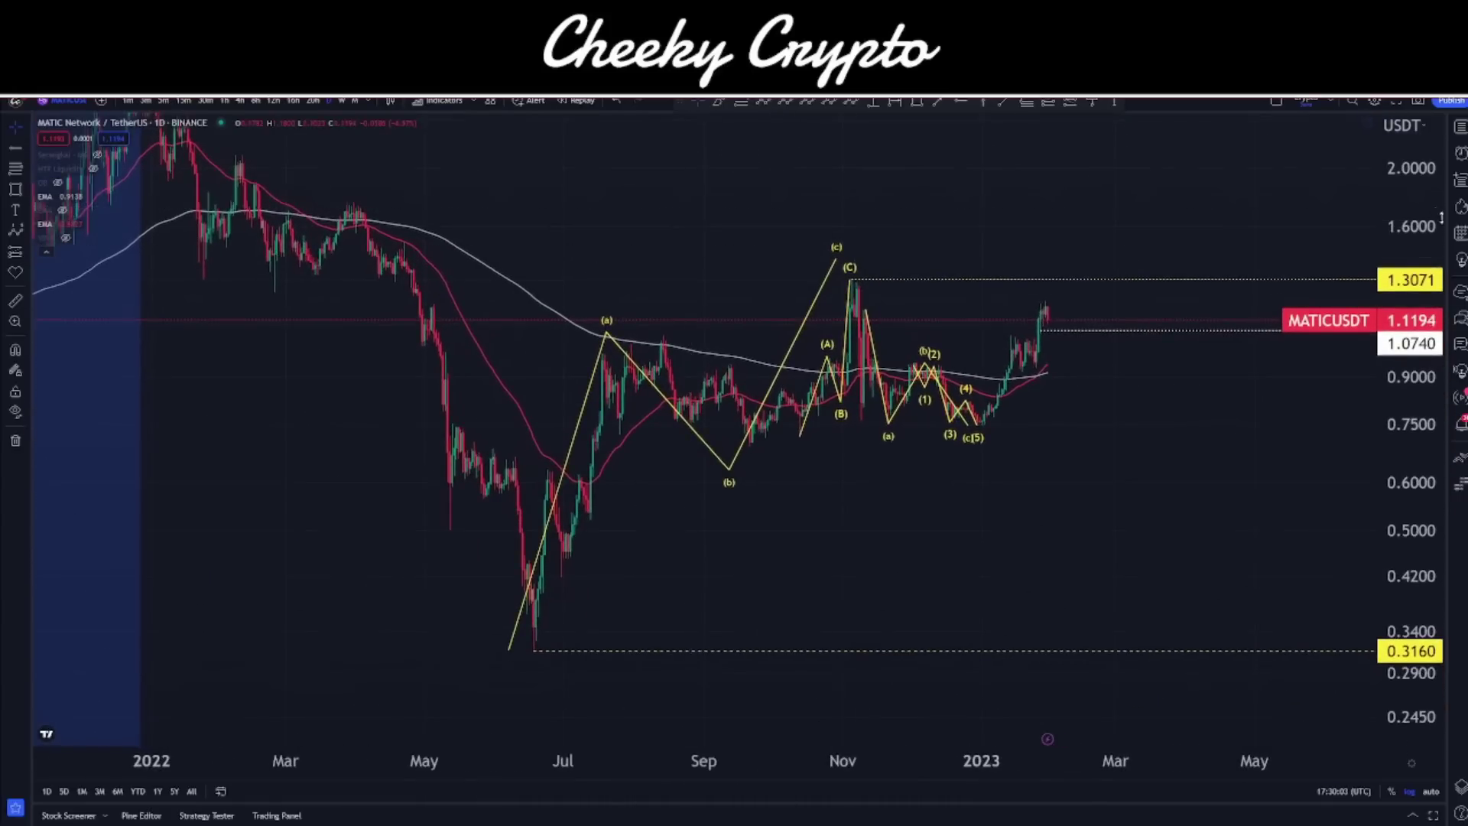
drag(1441, 218, 1389, 505)
scroll(1232, 541, down, 5)
drag(1207, 490, 844, 480)
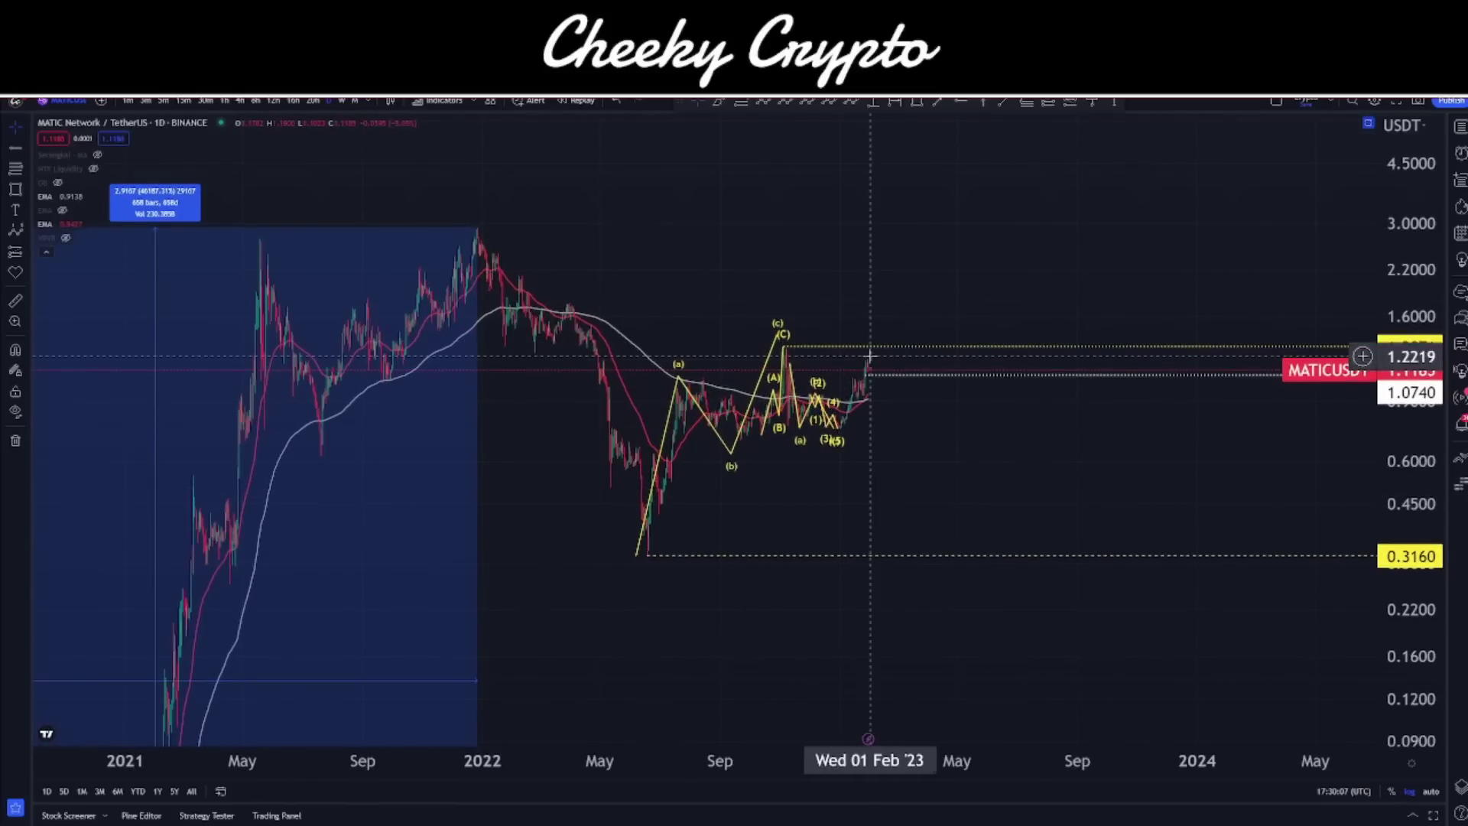
drag(869, 356, 740, 319)
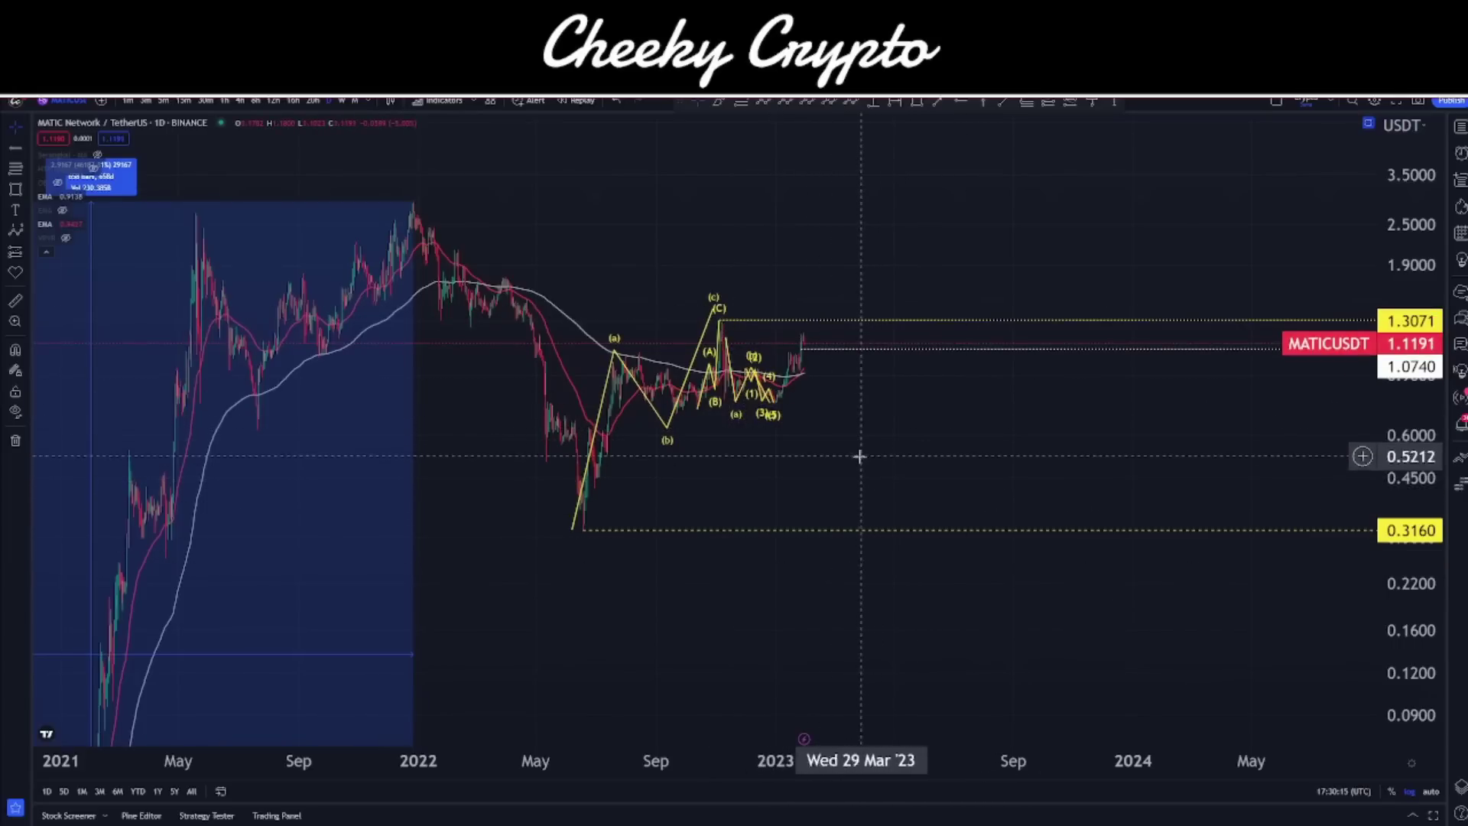
drag(860, 457, 786, 502)
drag(1441, 505, 1424, 282)
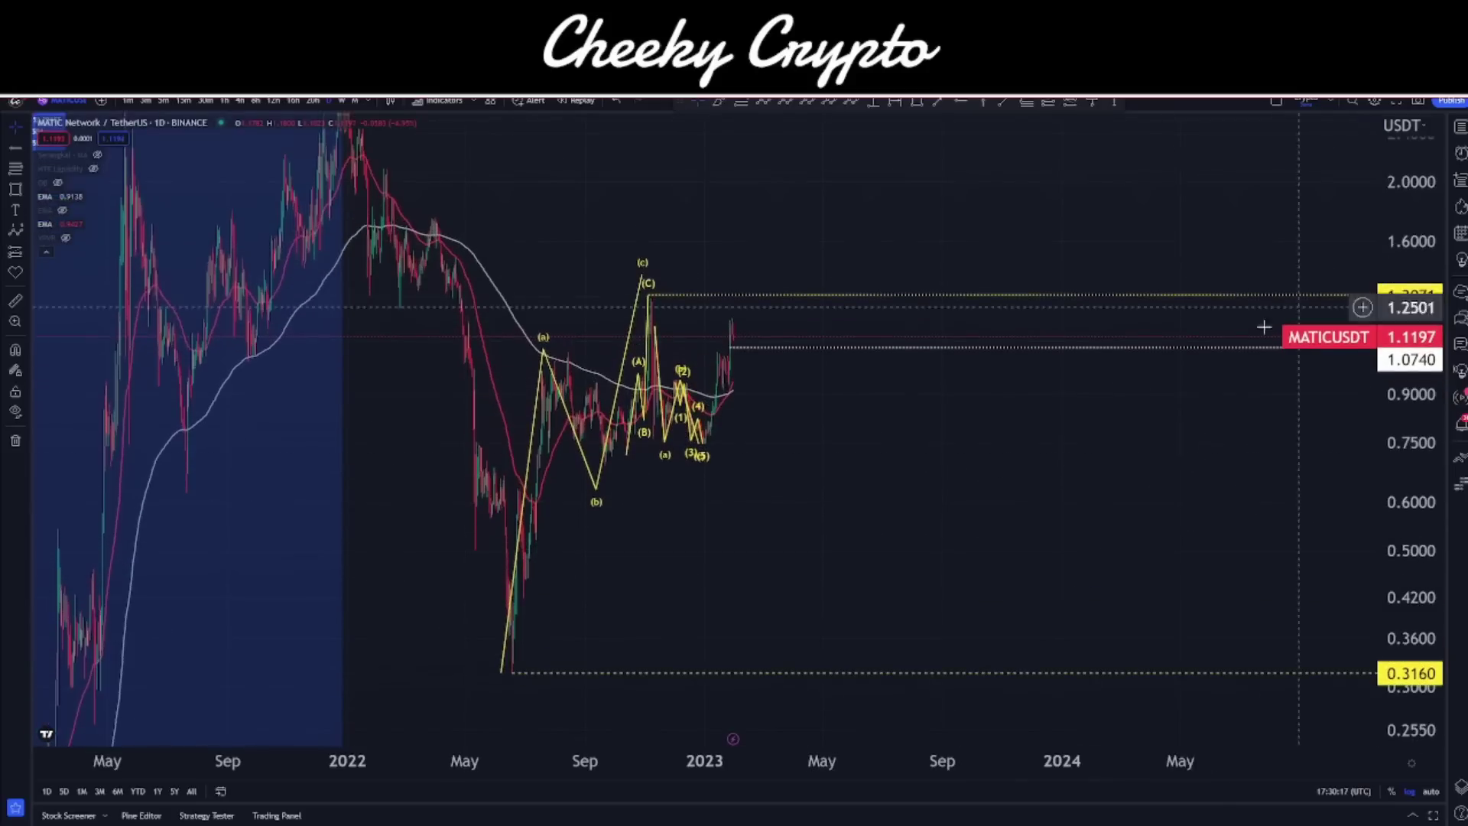
scroll(623, 501, up, 7)
drag(429, 507, 1224, 491)
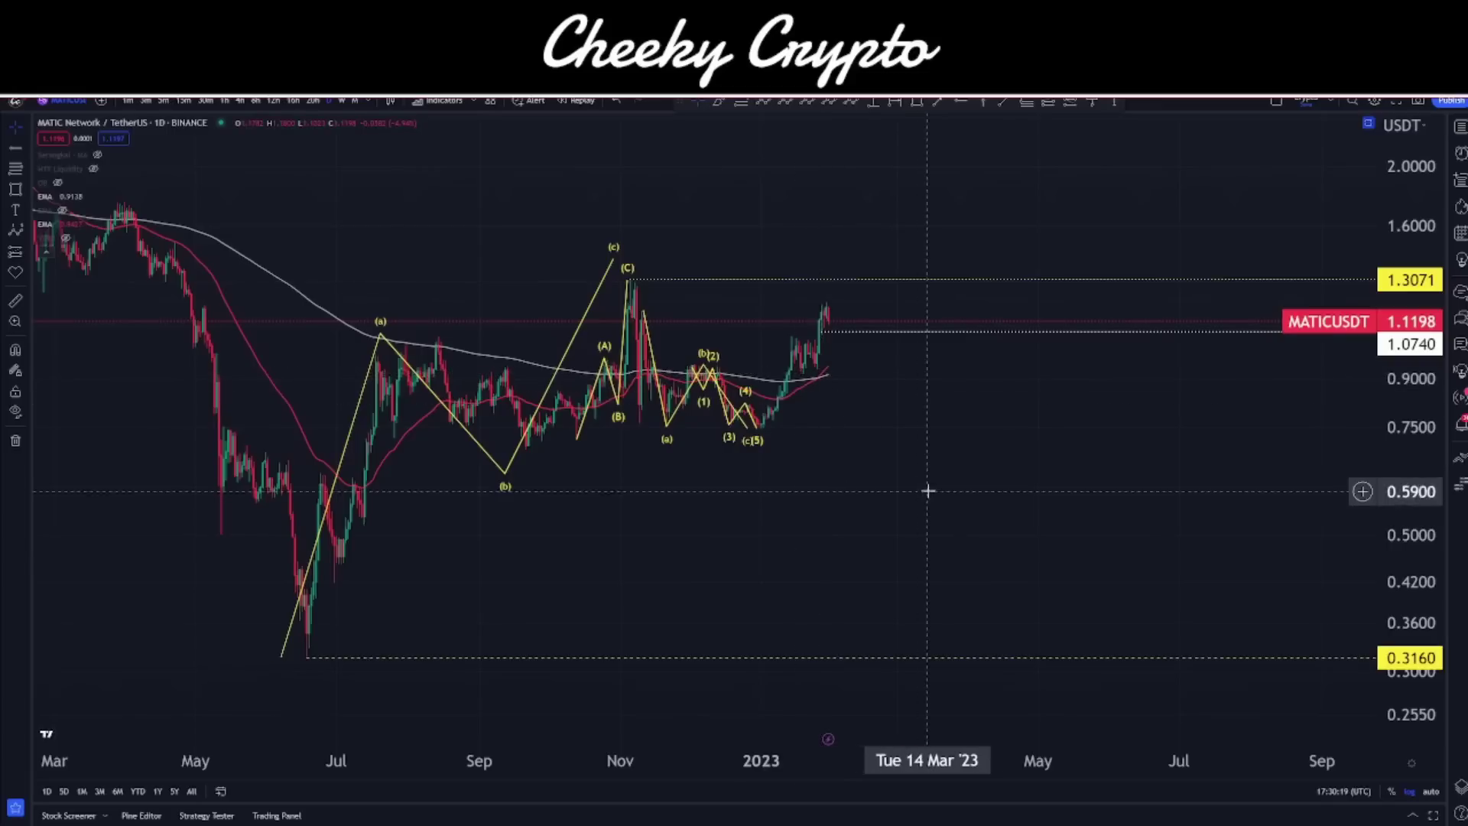
drag(927, 491, 932, 523)
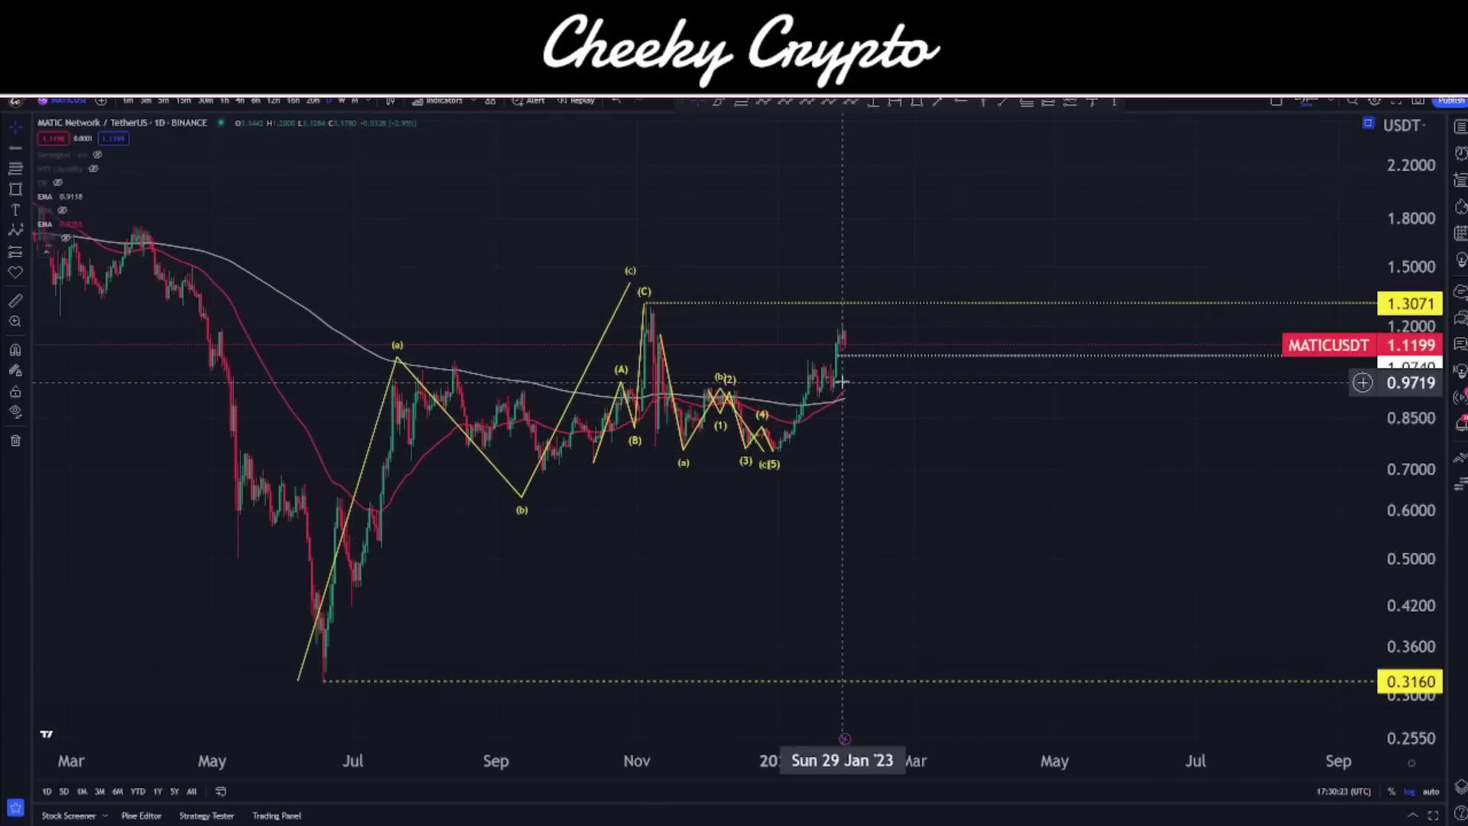
Switch the chart to the weekly timeframe and review the large (A)-(B)-(C) correction from the 2021 high
click(341, 100)
drag(1011, 546, 1242, 542)
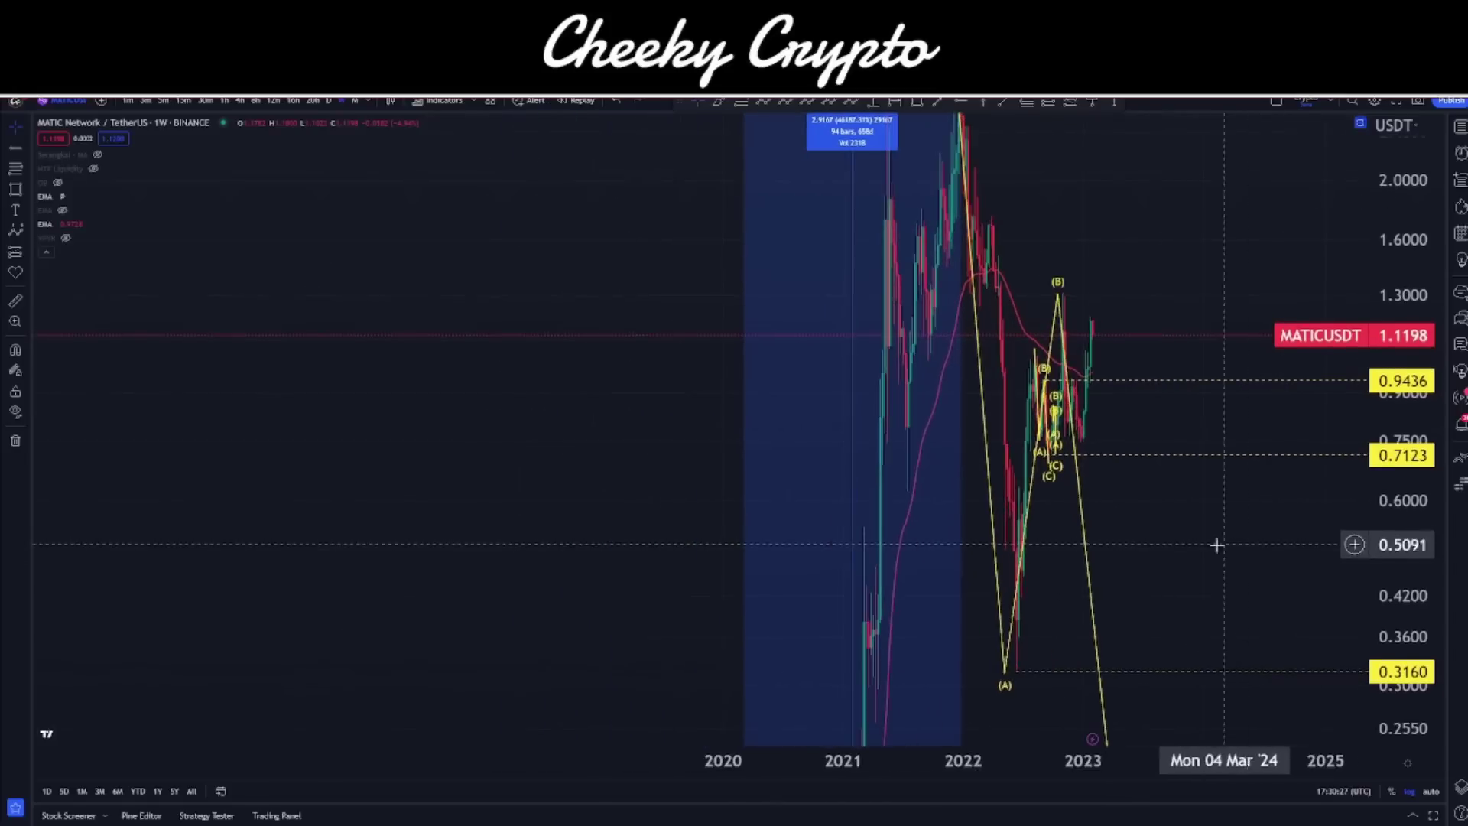
scroll(892, 567, up, 6)
drag(891, 567, 1202, 572)
drag(1420, 273, 1420, 367)
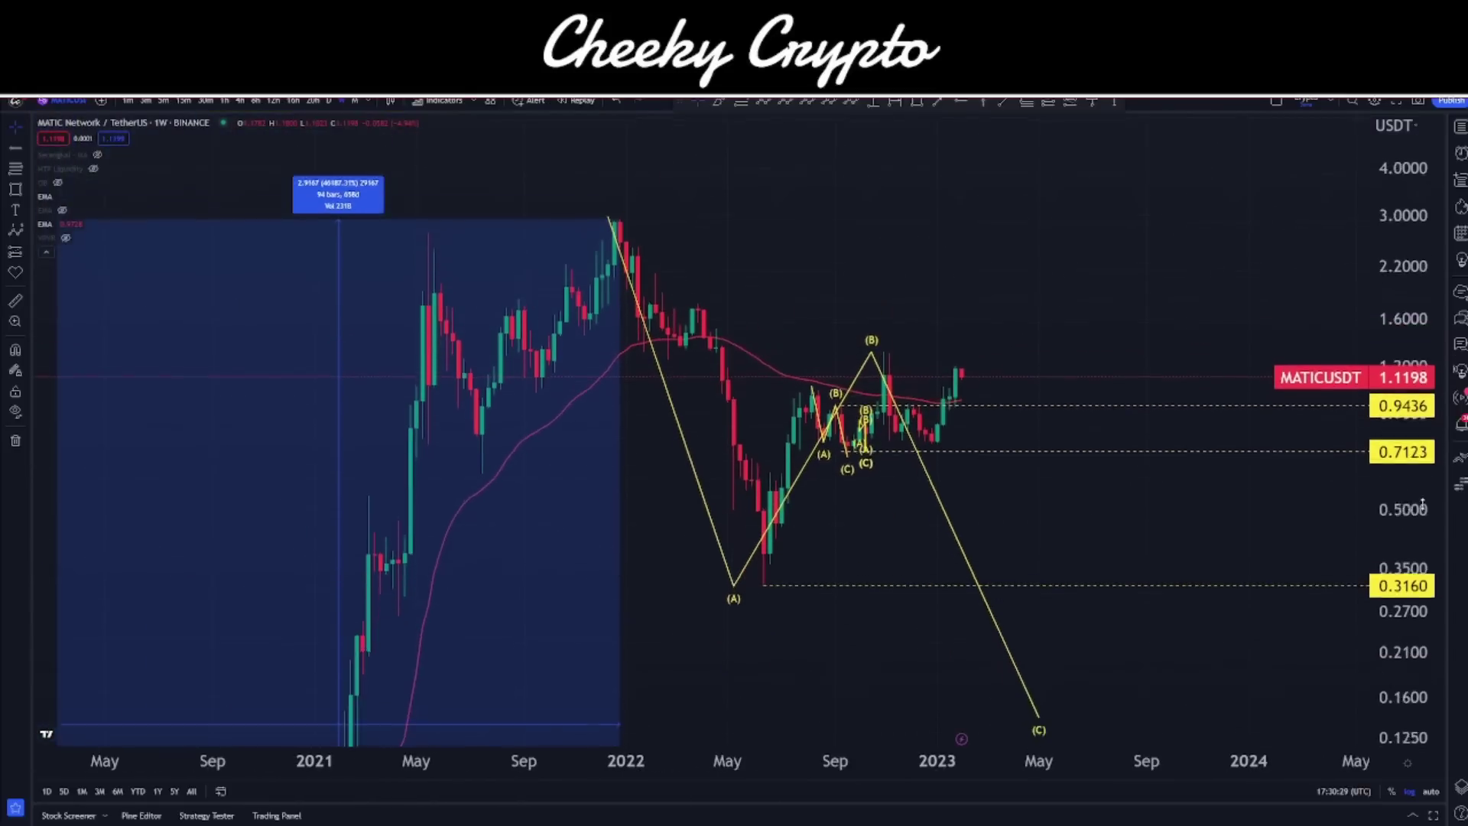
drag(1010, 489, 1023, 587)
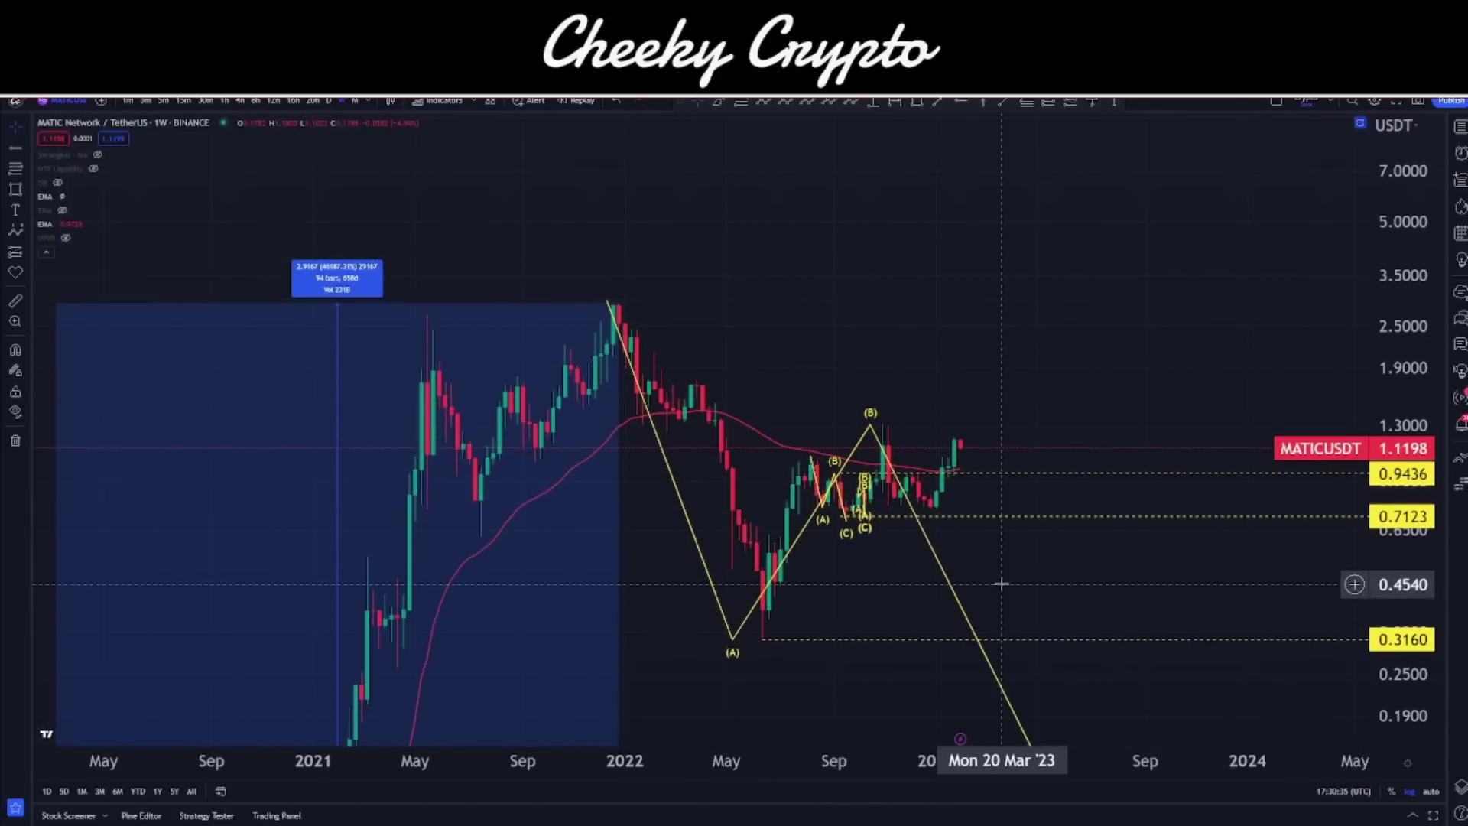
drag(978, 582, 1029, 504)
Restore the indicator pane below the price and draw a rectangular zone upward from 1.1337, spanning 7 Feb 2022 to 3 Apr 2023
double_click(1023, 260)
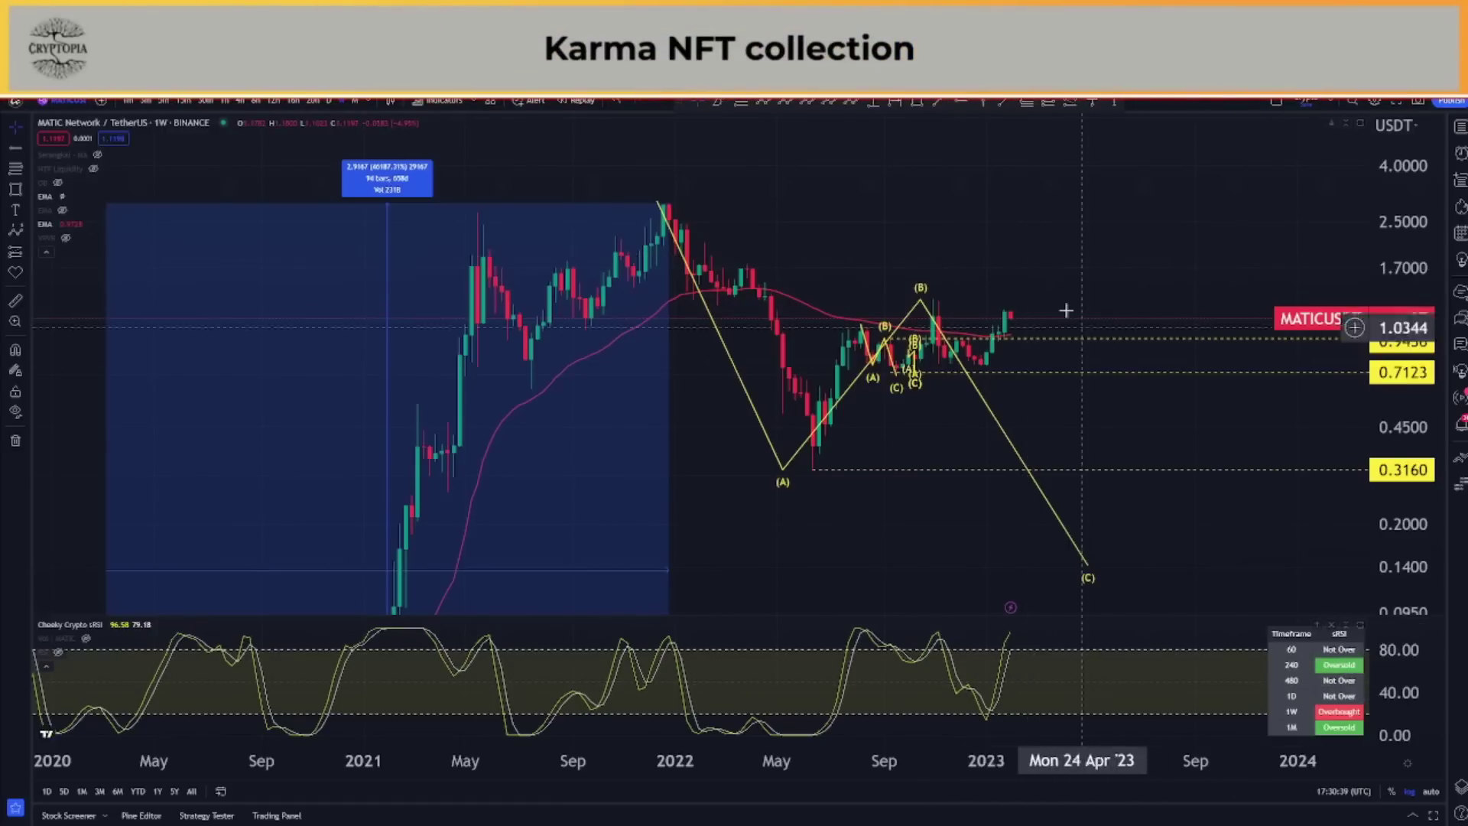
drag(1056, 258, 860, 294)
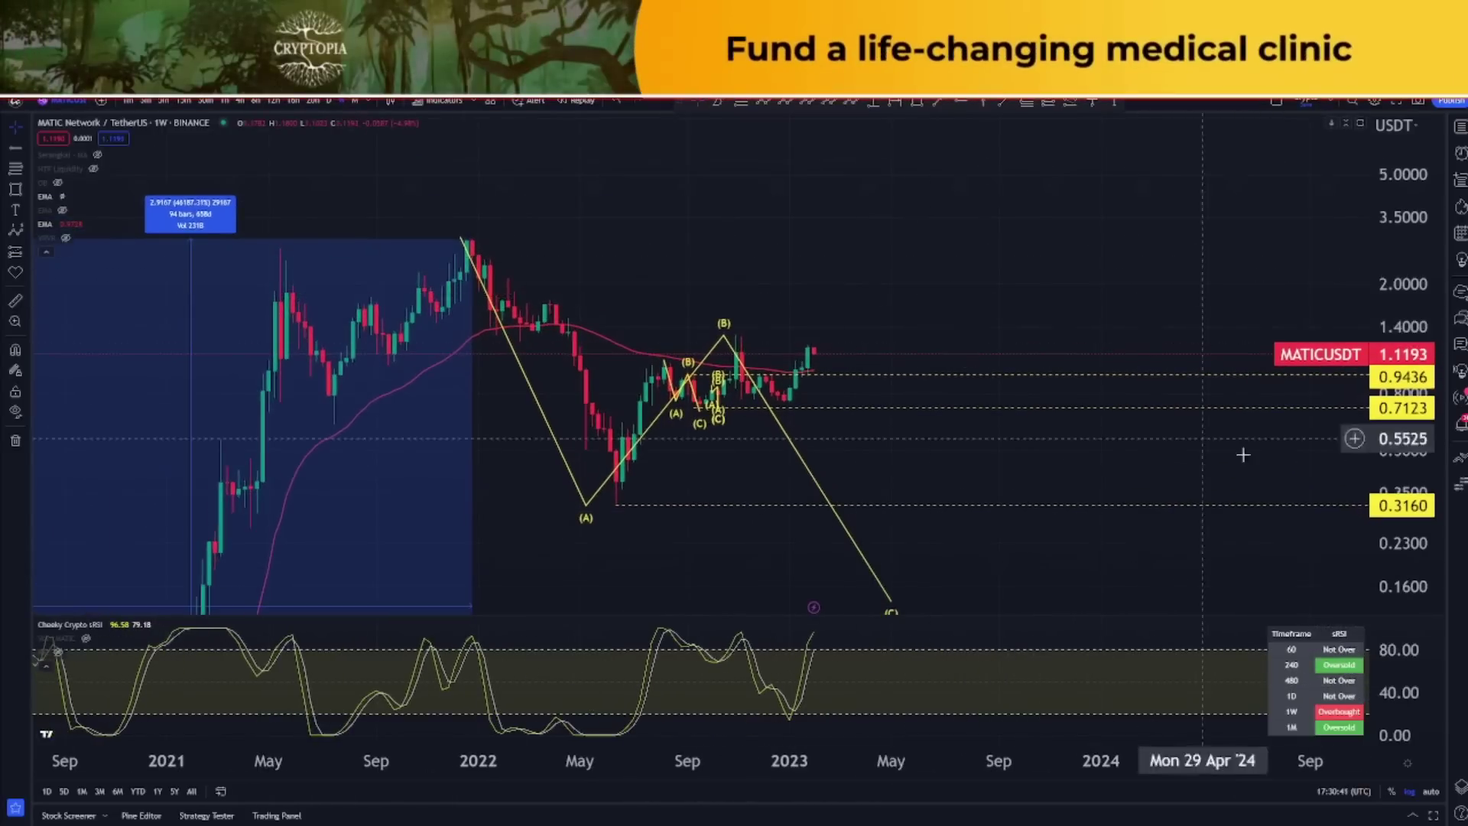
scroll(970, 341, up, 8)
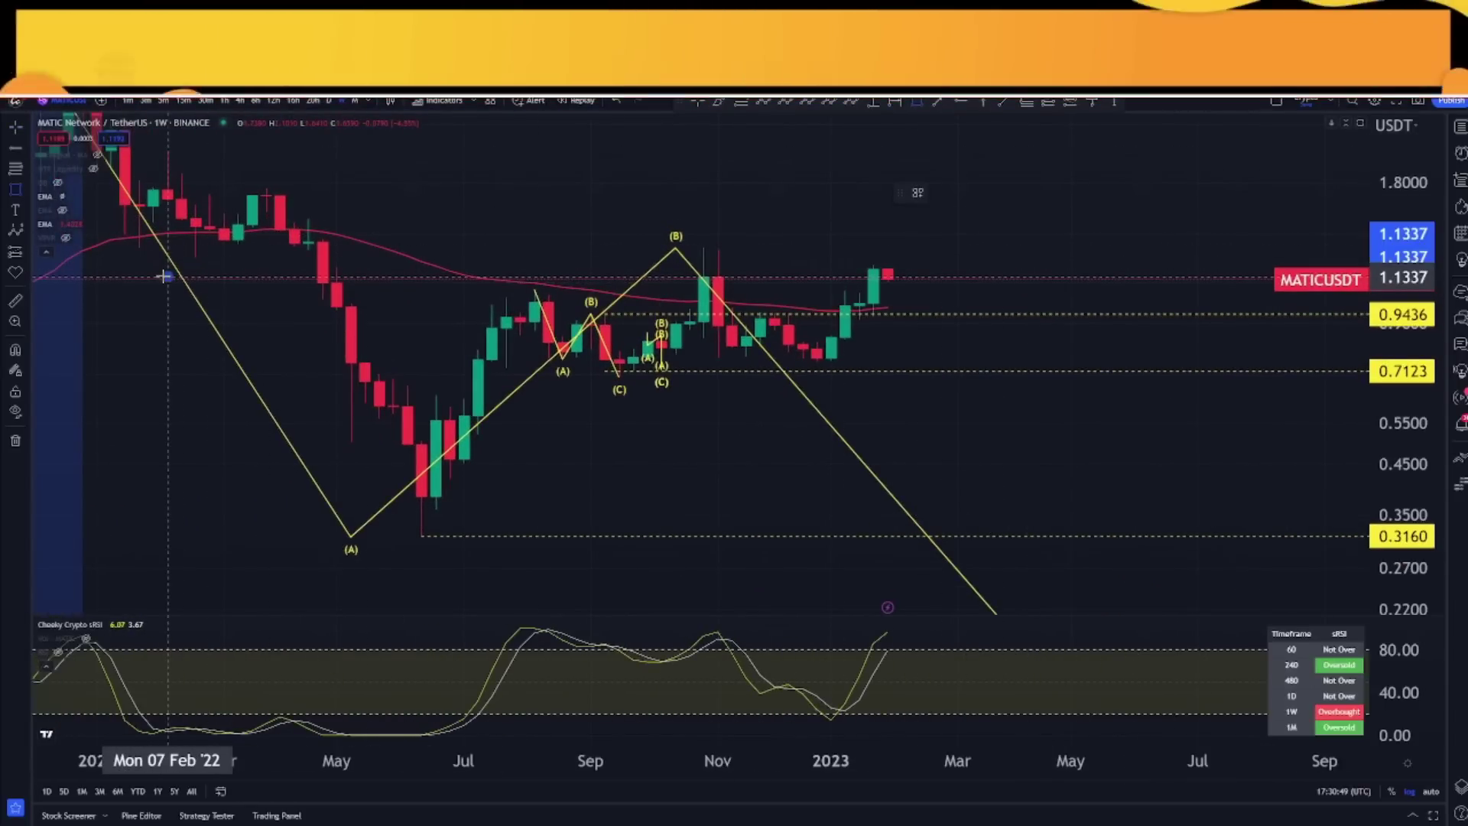
mouse_move(168, 276)
mouse_down()
mouse_move(492, 243)
mouse_move(1015, 240)
mouse_up()
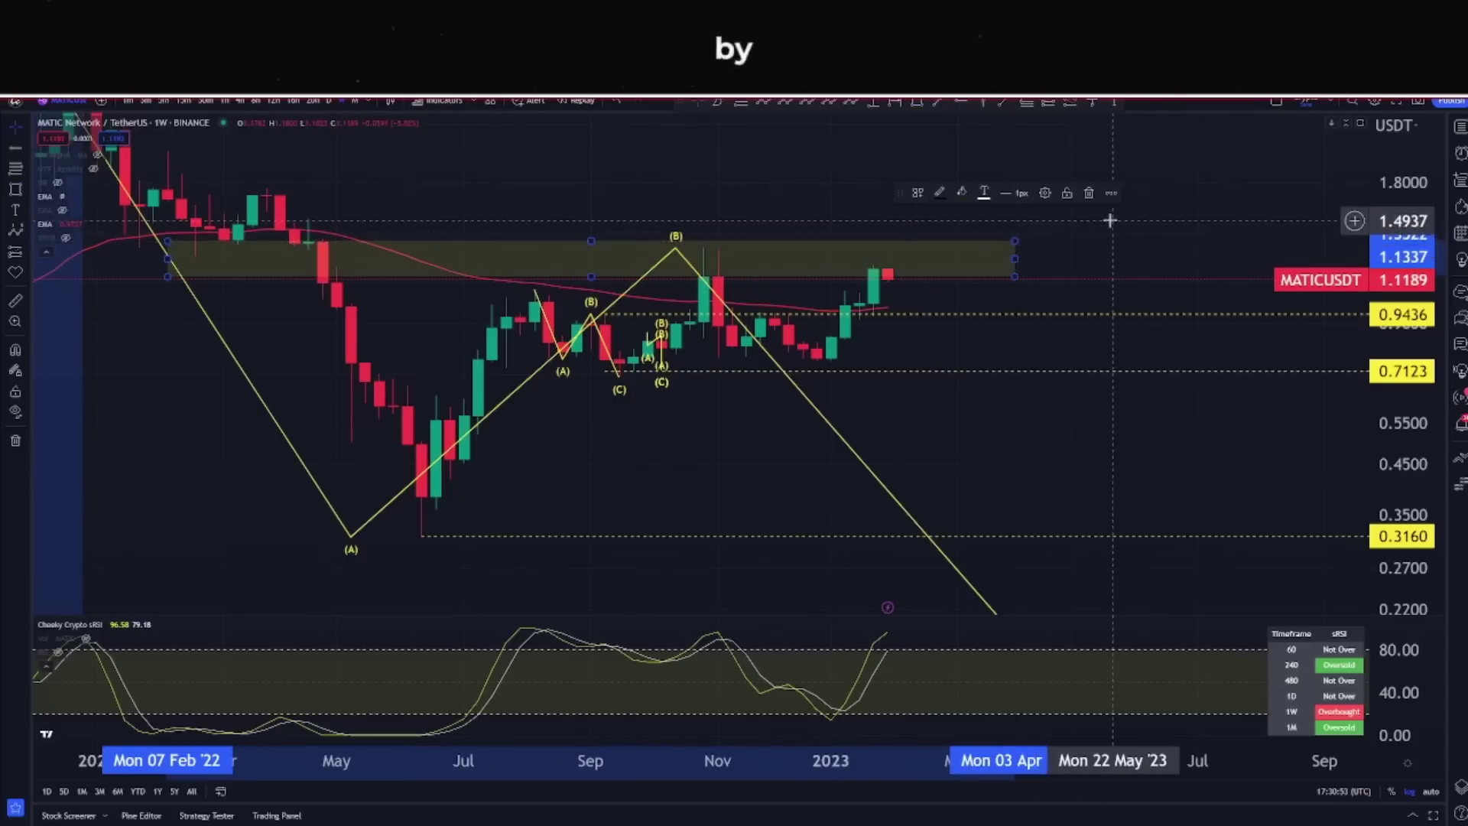
click(1111, 221)
Examine how the weekly candles, wave (B) and the latest price relate to the new rectangular zone
drag(365, 297, 641, 312)
drag(444, 273, 365, 273)
drag(730, 217, 714, 252)
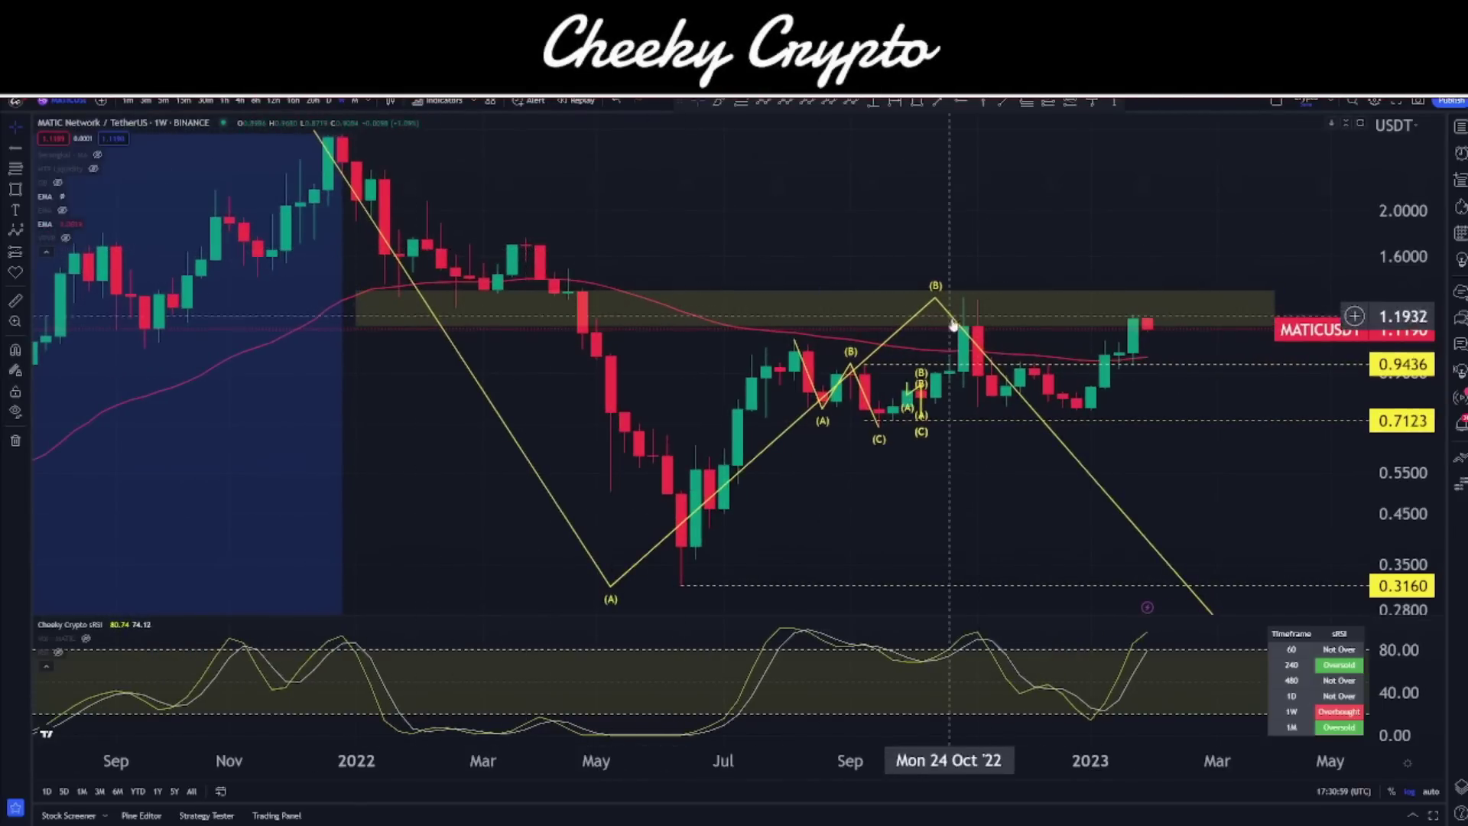
drag(1103, 240, 980, 232)
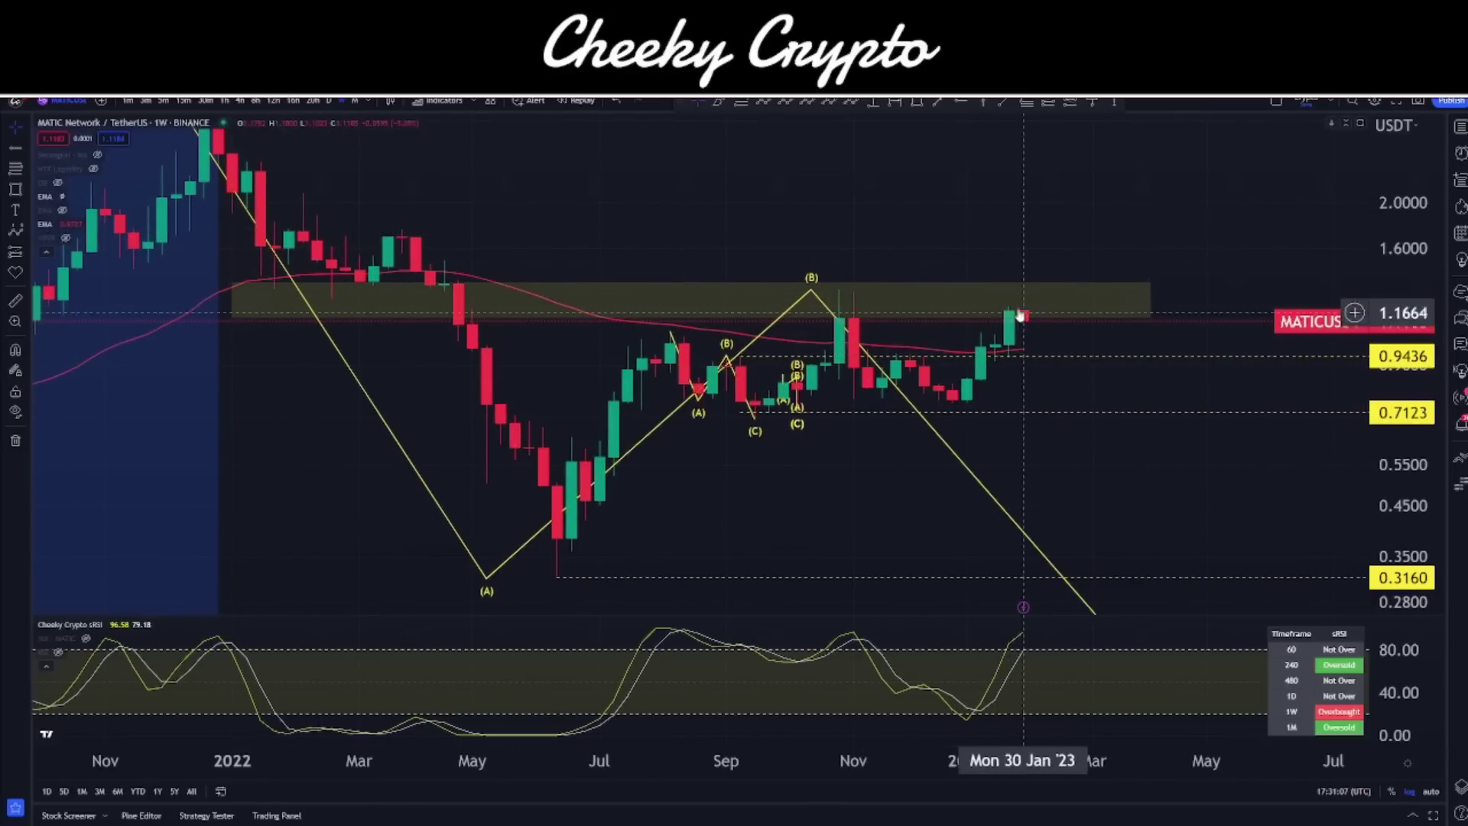
drag(1066, 335, 938, 295)
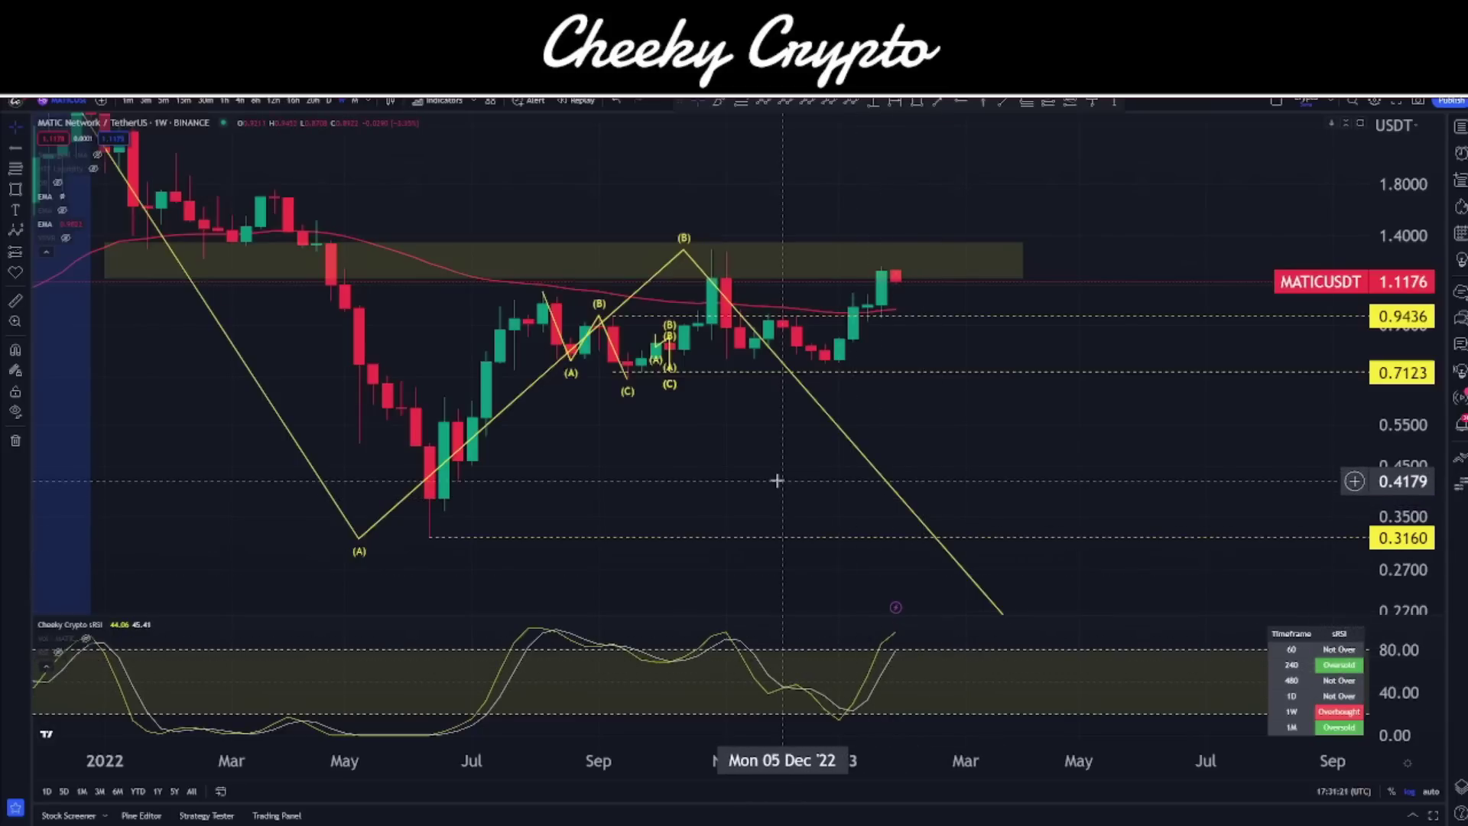
Return the chart to the daily timeframe and review price and the sRSI from October 2022 to January 2023
click(330, 100)
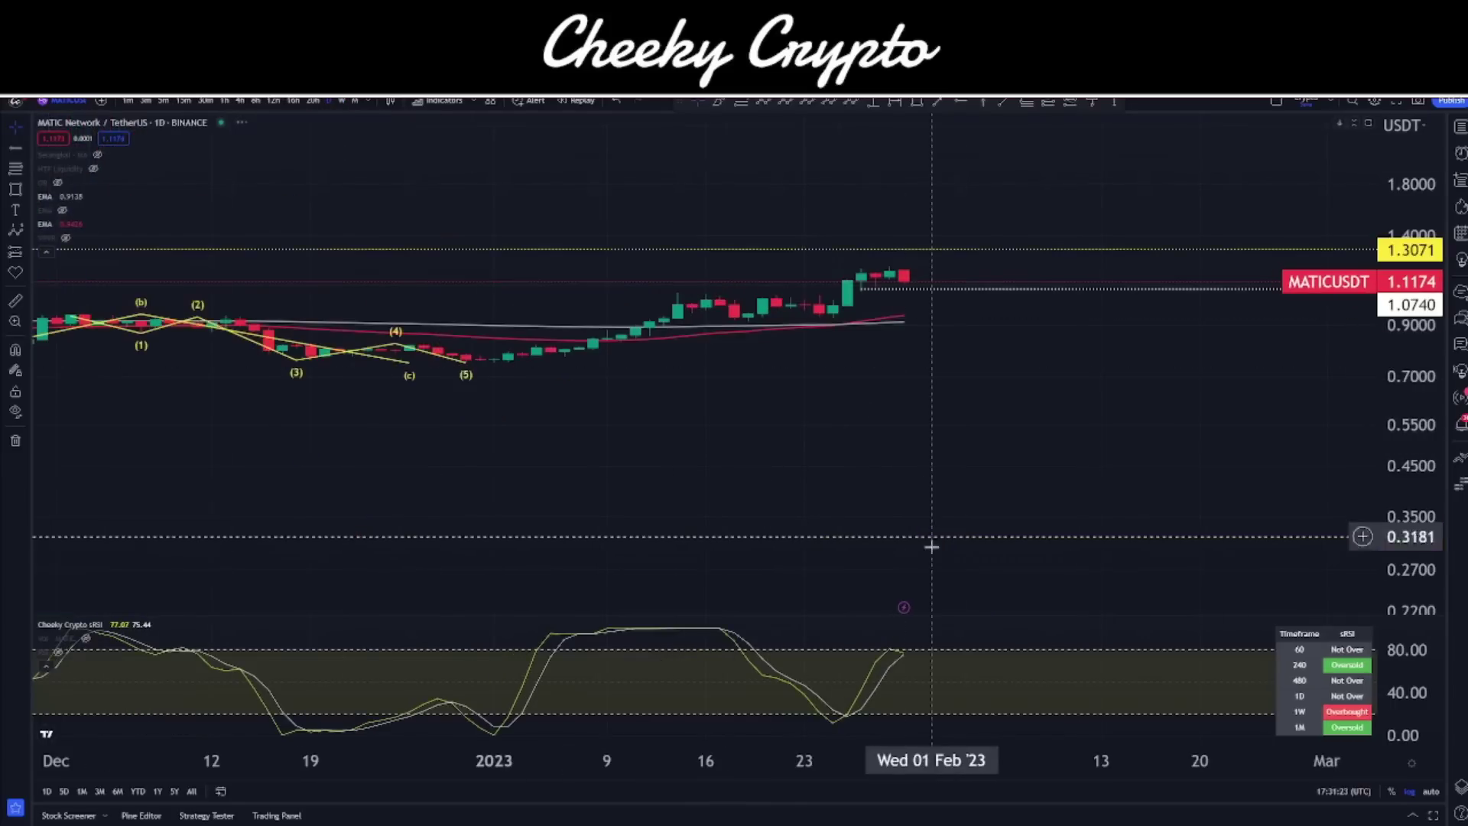
scroll(952, 448, down, 5)
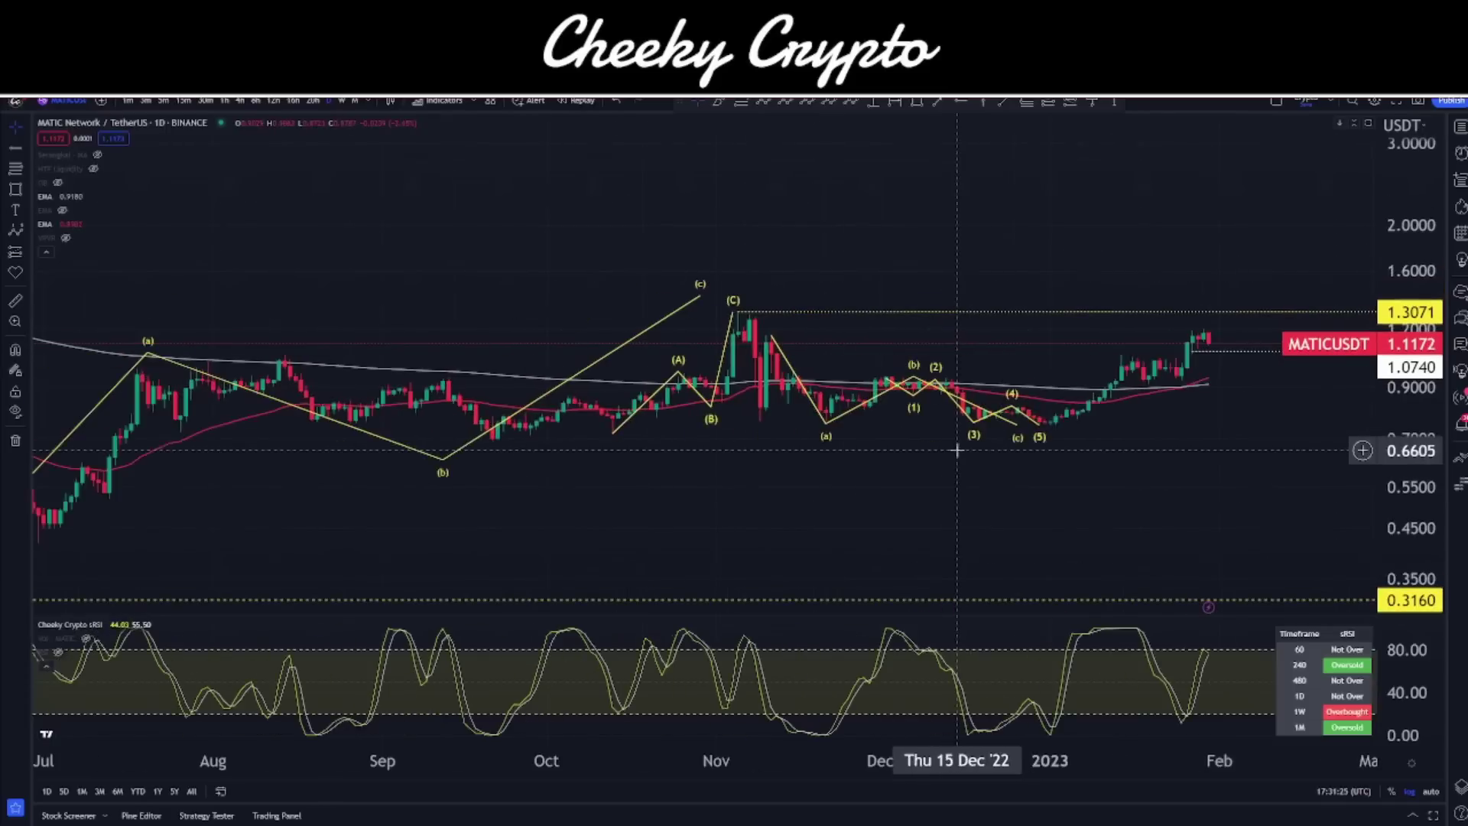
drag(1209, 410, 939, 421)
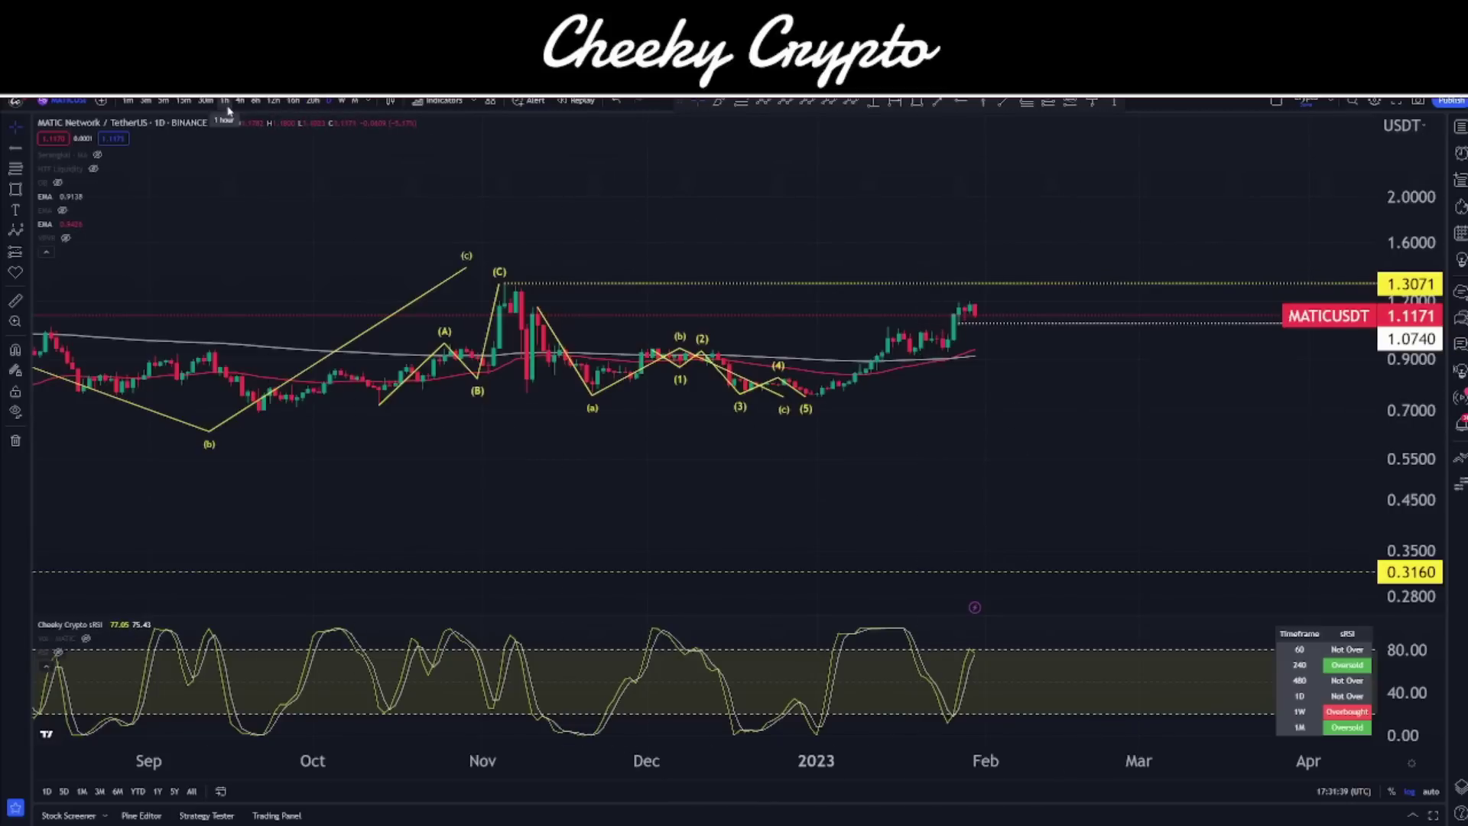
drag(1409, 481, 1409, 268)
scroll(1224, 432, up, 5)
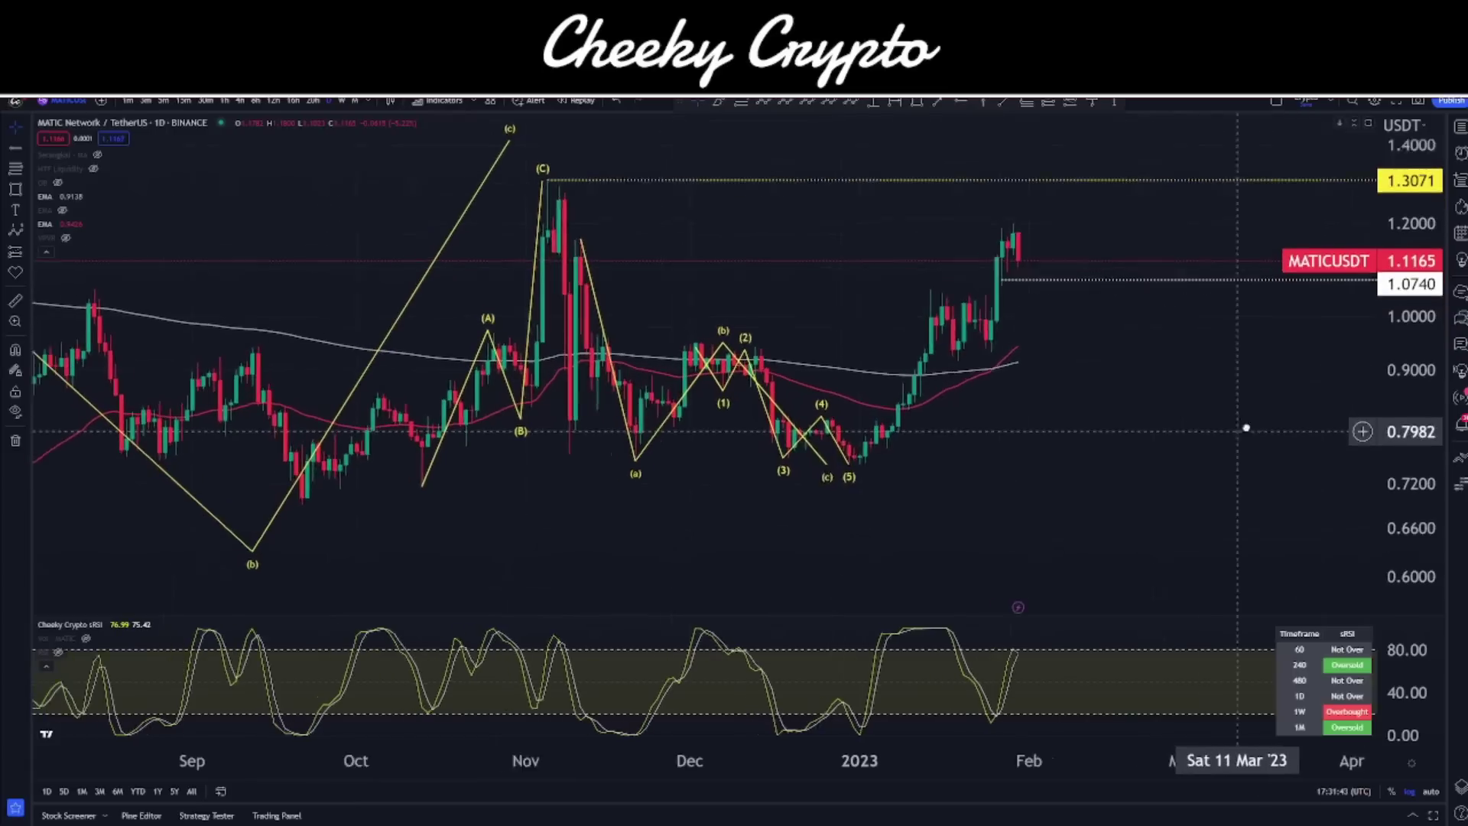
drag(1160, 447, 1221, 474)
drag(1409, 494, 1409, 471)
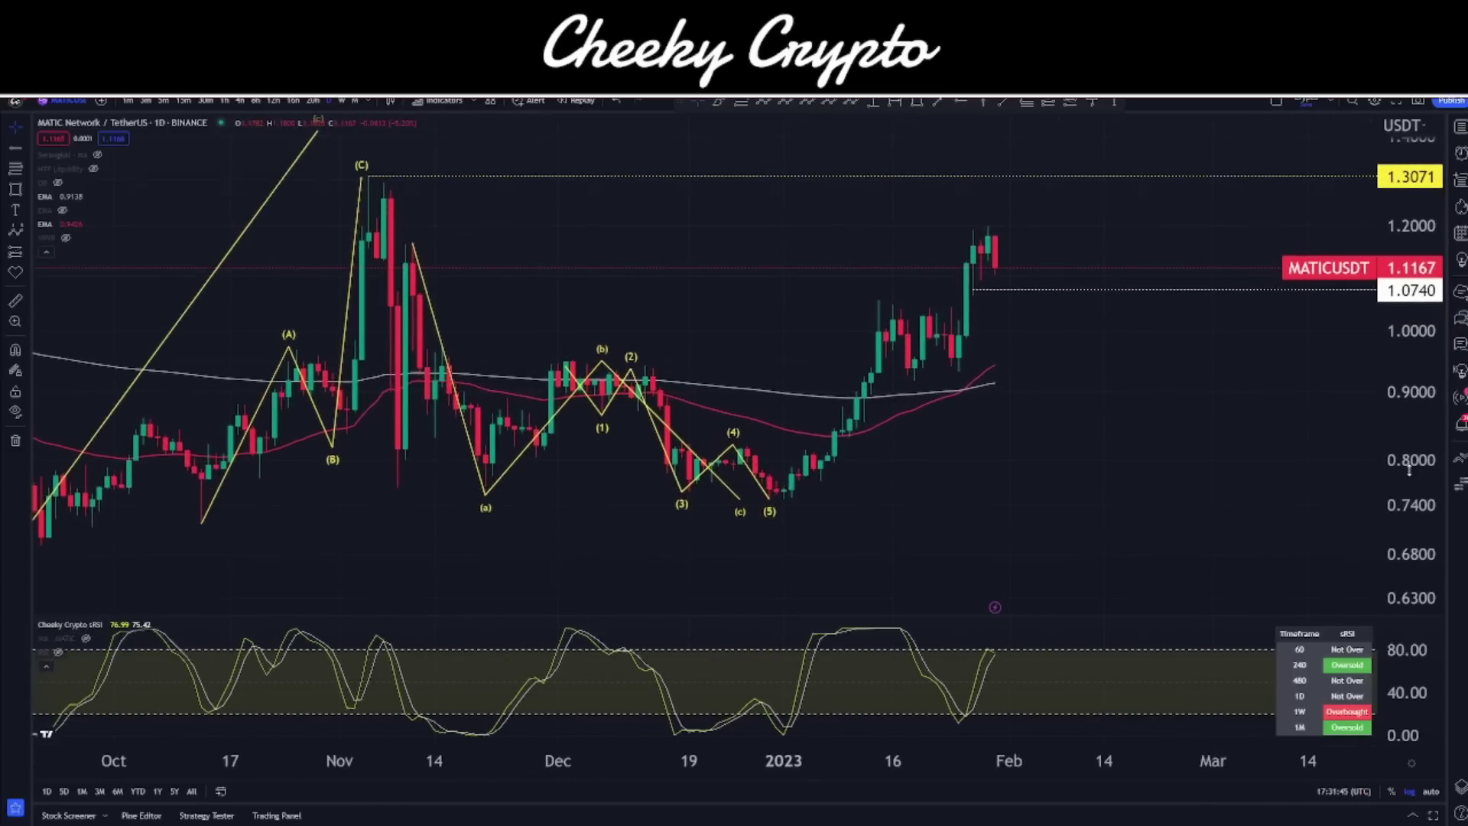
drag(1205, 490, 1181, 486)
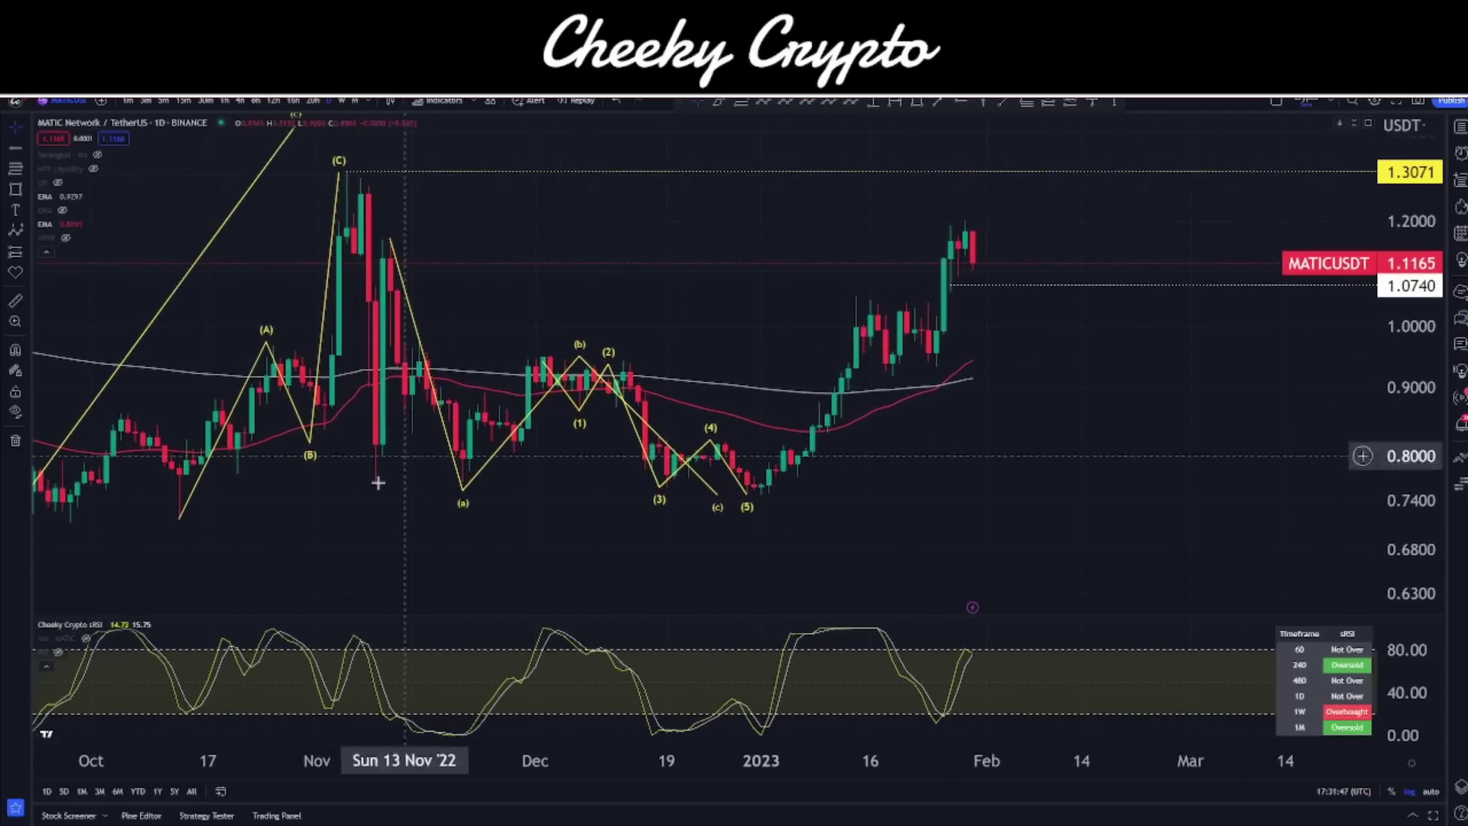
Hide the Cheeky Crypto sRSI in the lower pane and show the Volume indicator instead
click(113, 625)
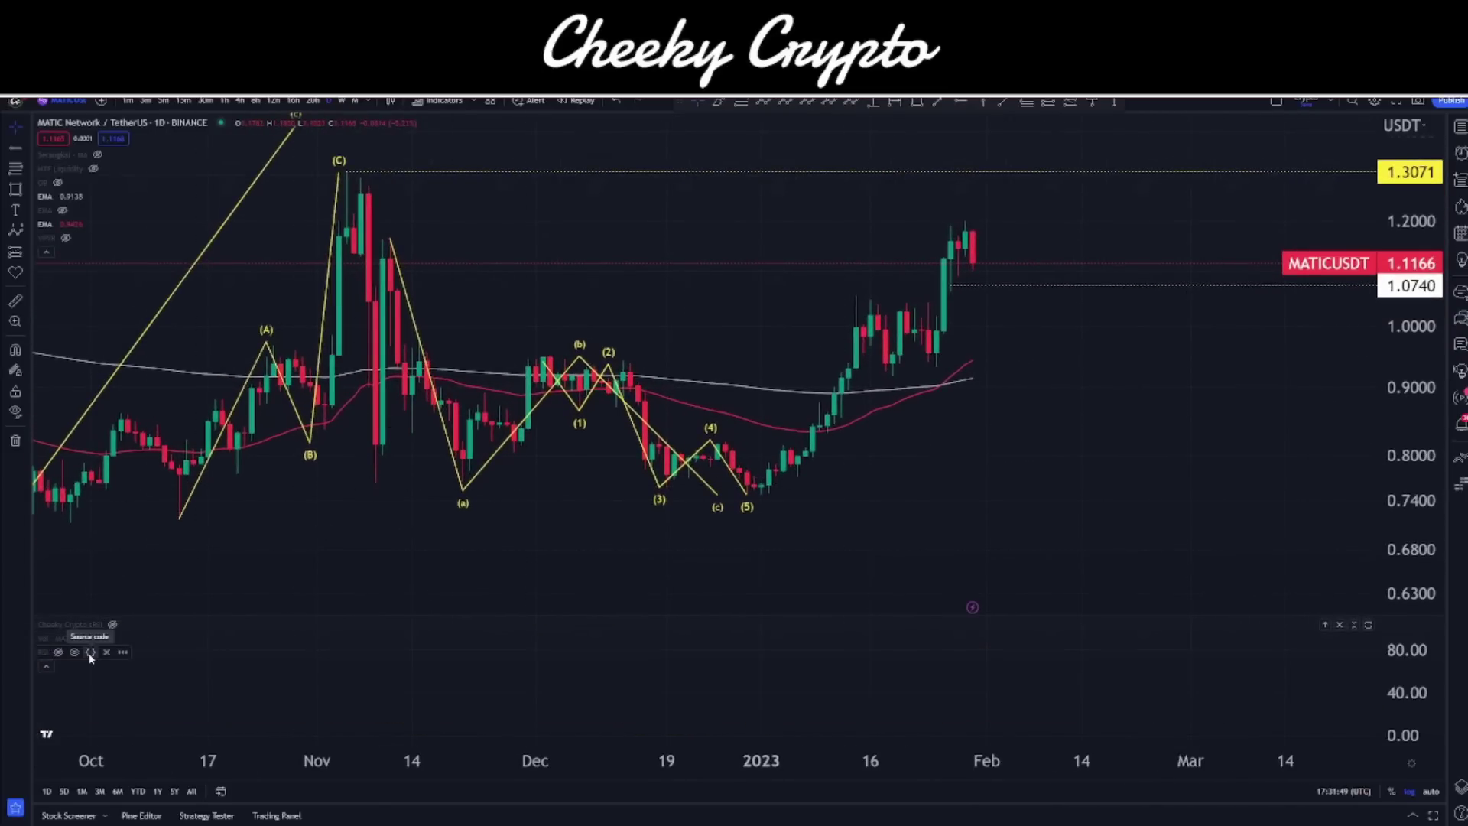
click(85, 638)
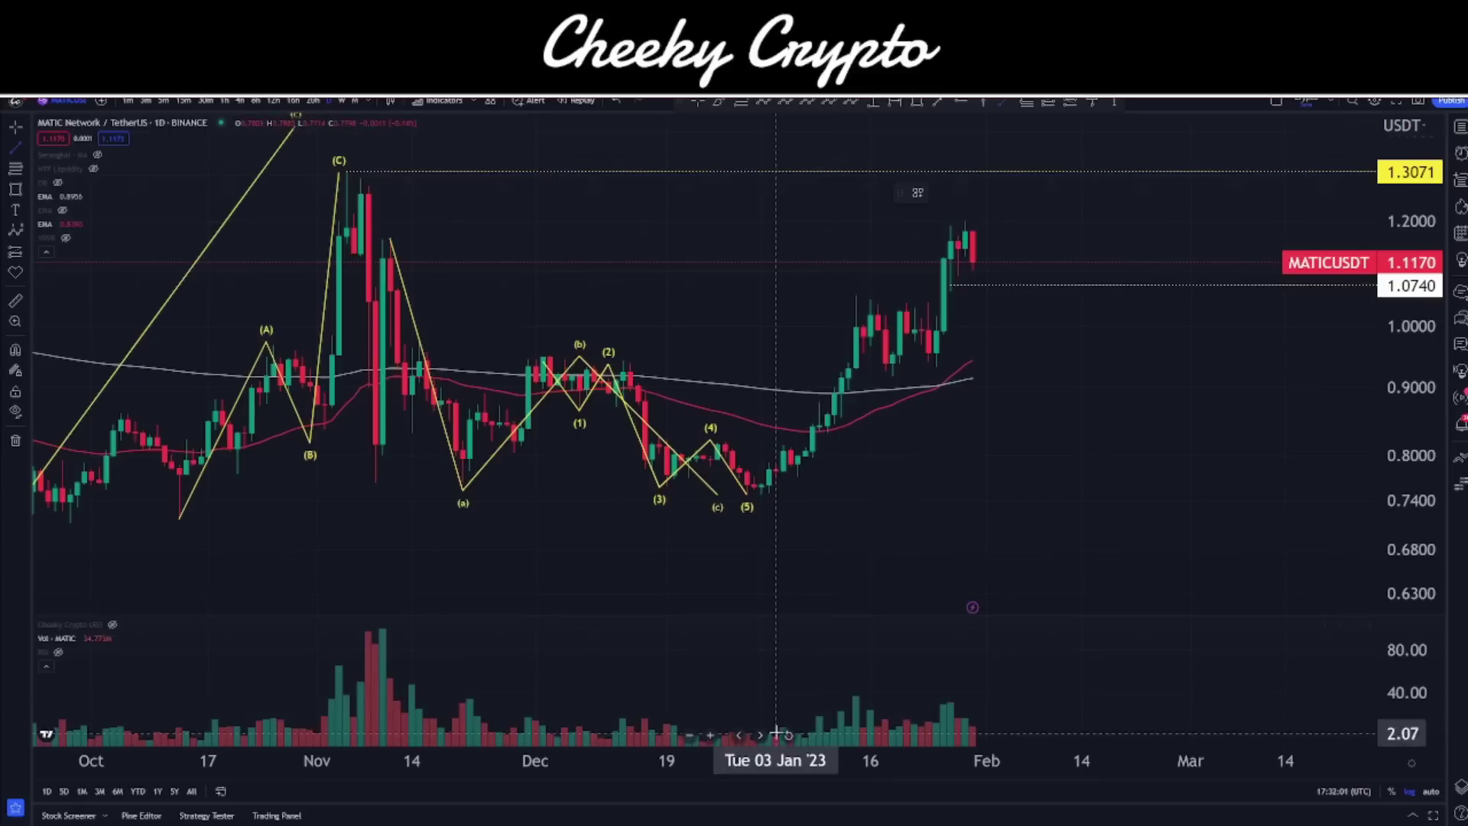
Draw trend lines over the volume bars from 4 to 15 January and from 14 January to 6 February 2023, and remove both
click(782, 725)
click(864, 690)
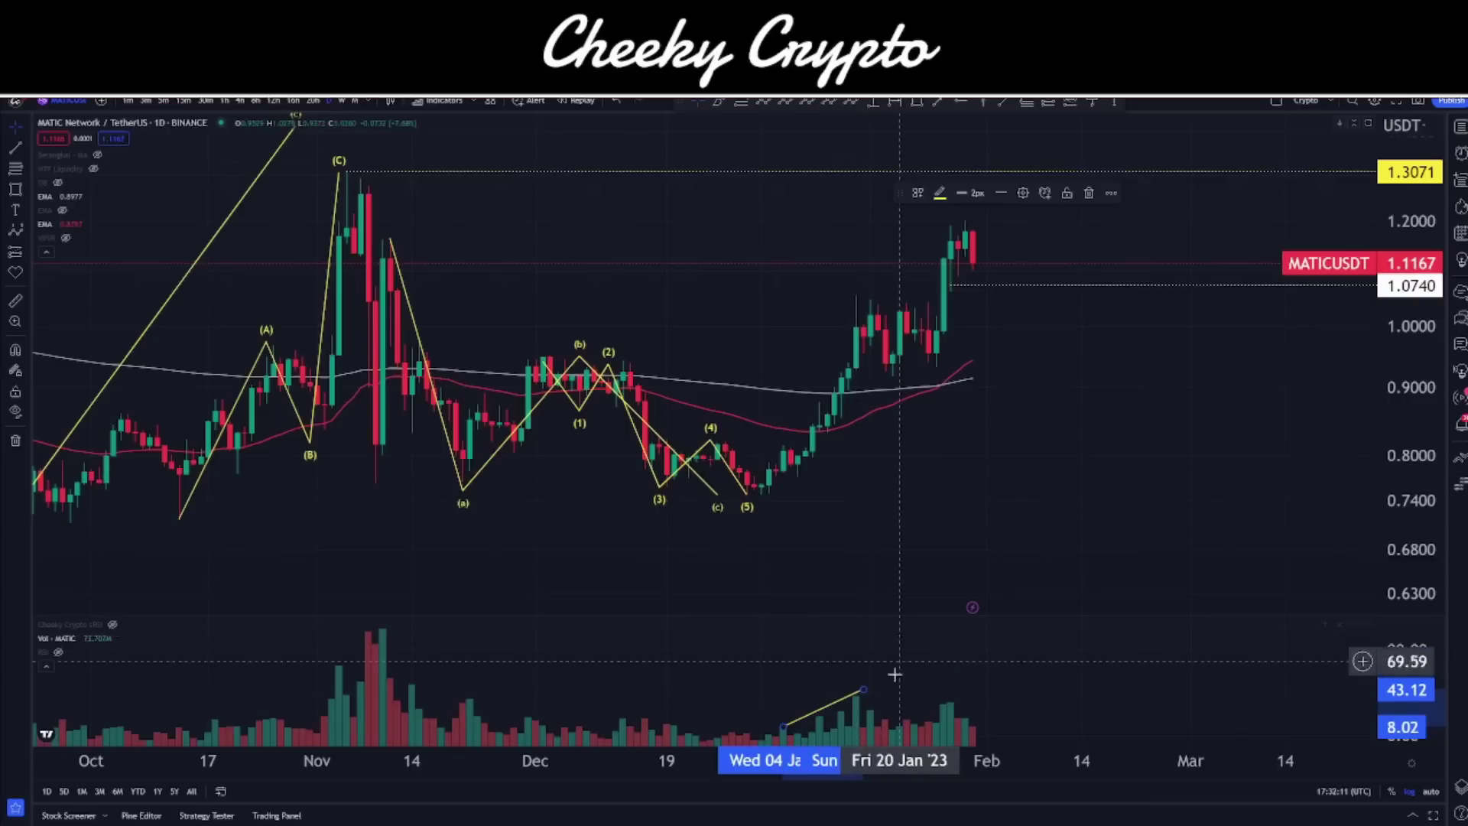
click(1001, 102)
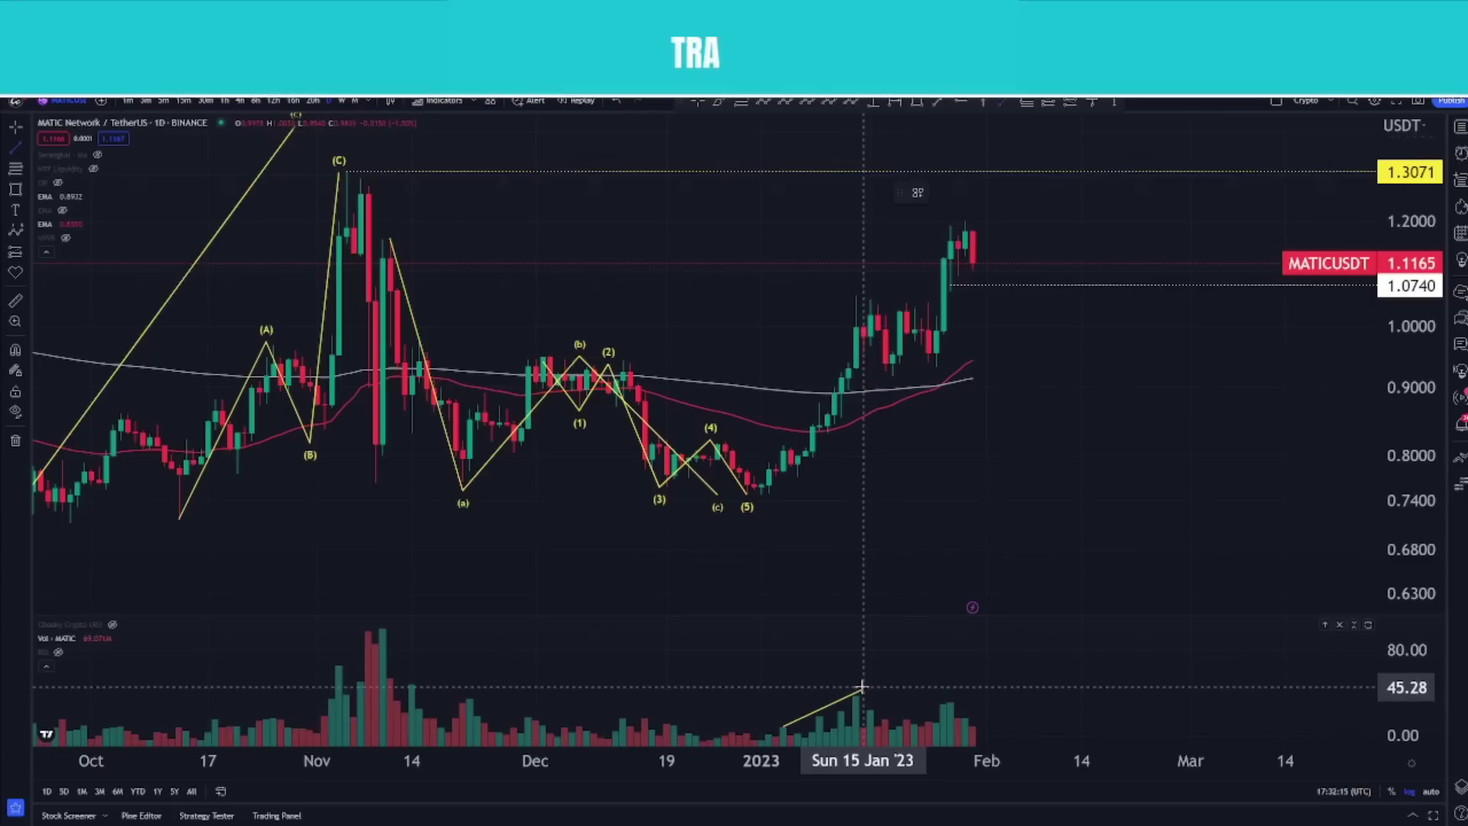
drag(851, 694, 1023, 705)
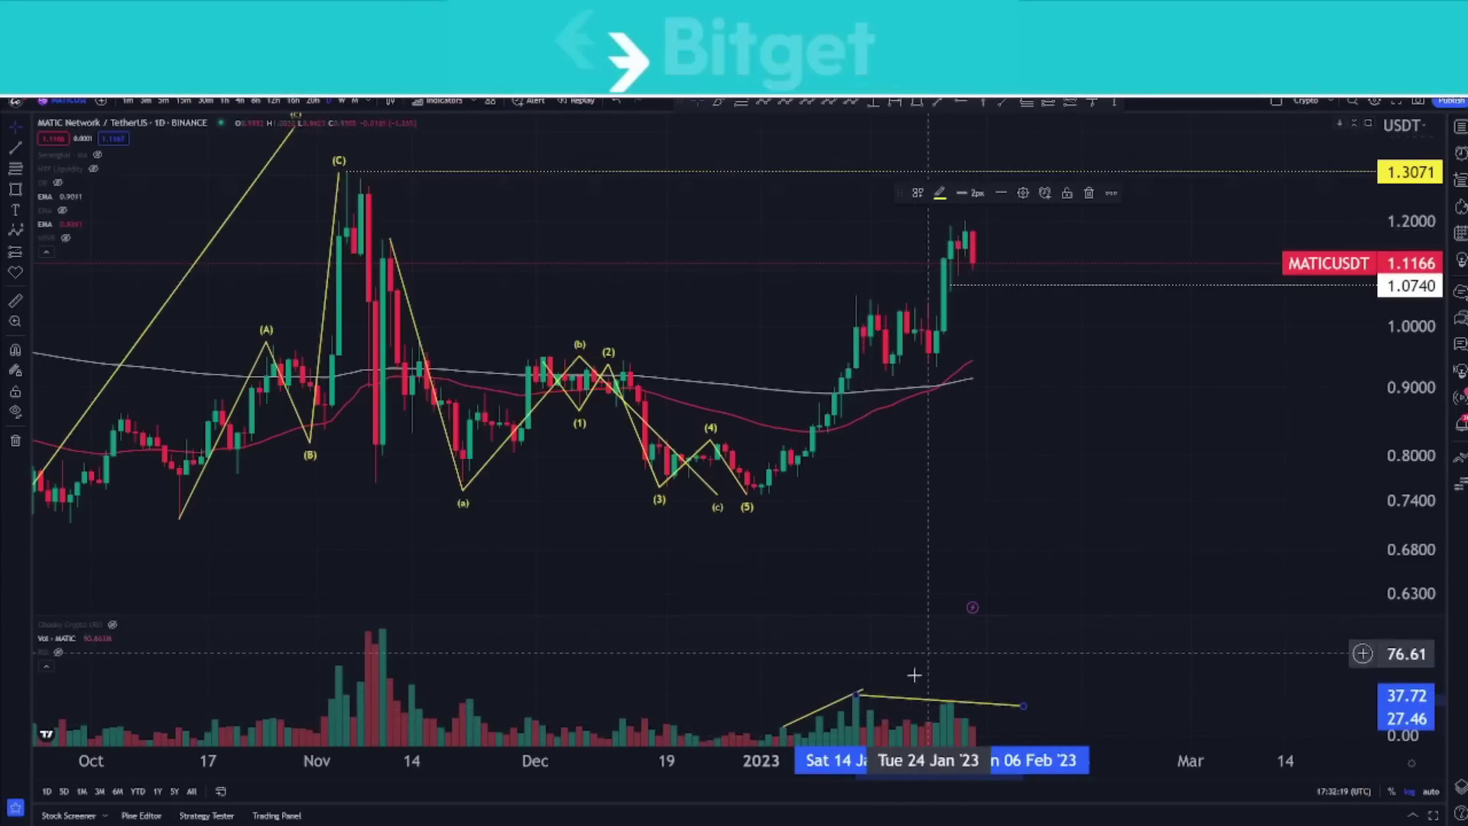
key(Delete)
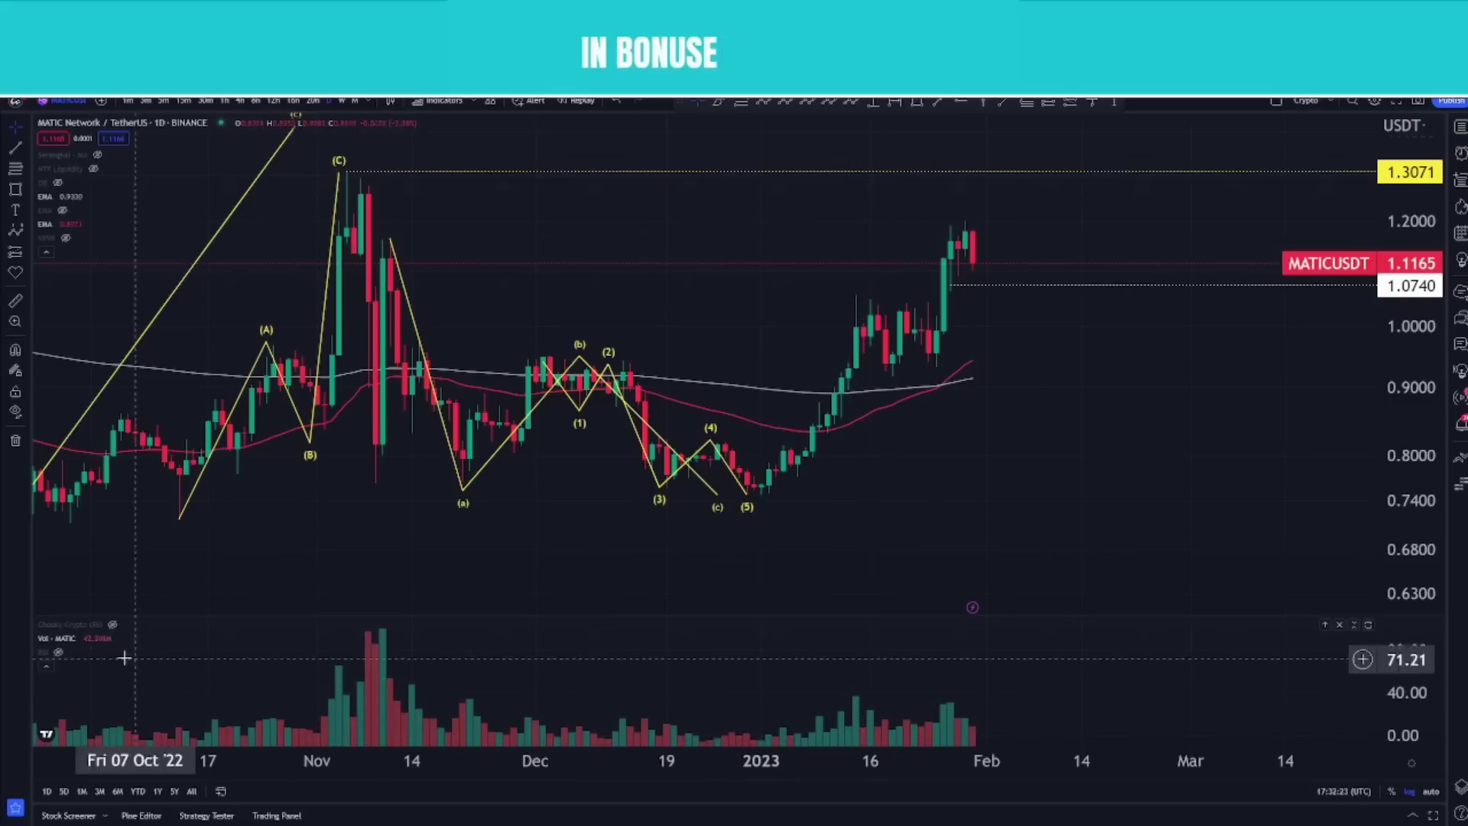
Hide the Volume indicator in the lower pane and show the RSI instead
click(87, 638)
click(58, 652)
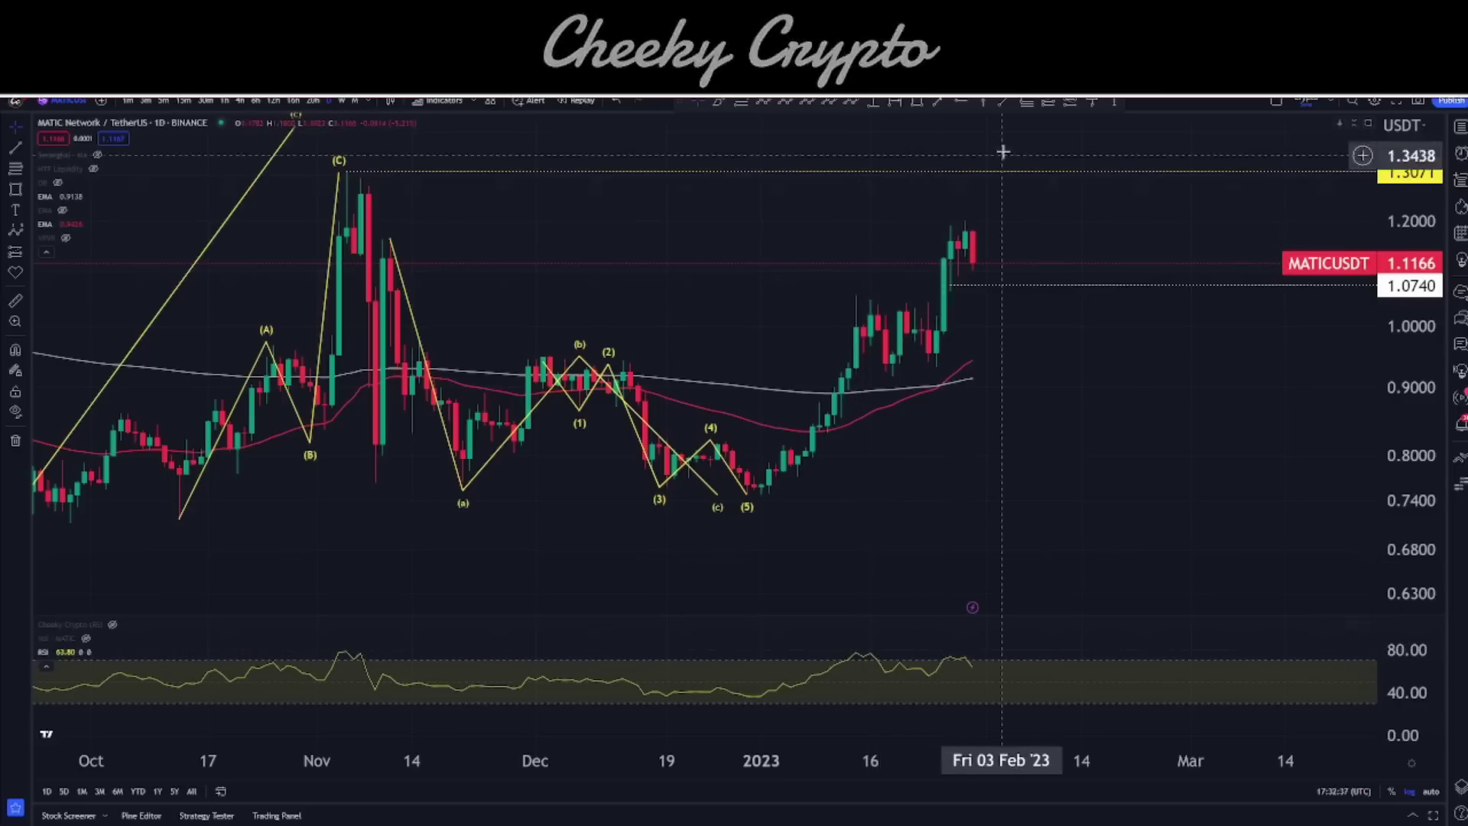
Compare price highs from 1.0441 to 1.2285 with the RSI peaks from 14 January to 3 February using trend lines, and delete both lines
drag(843, 309, 965, 207)
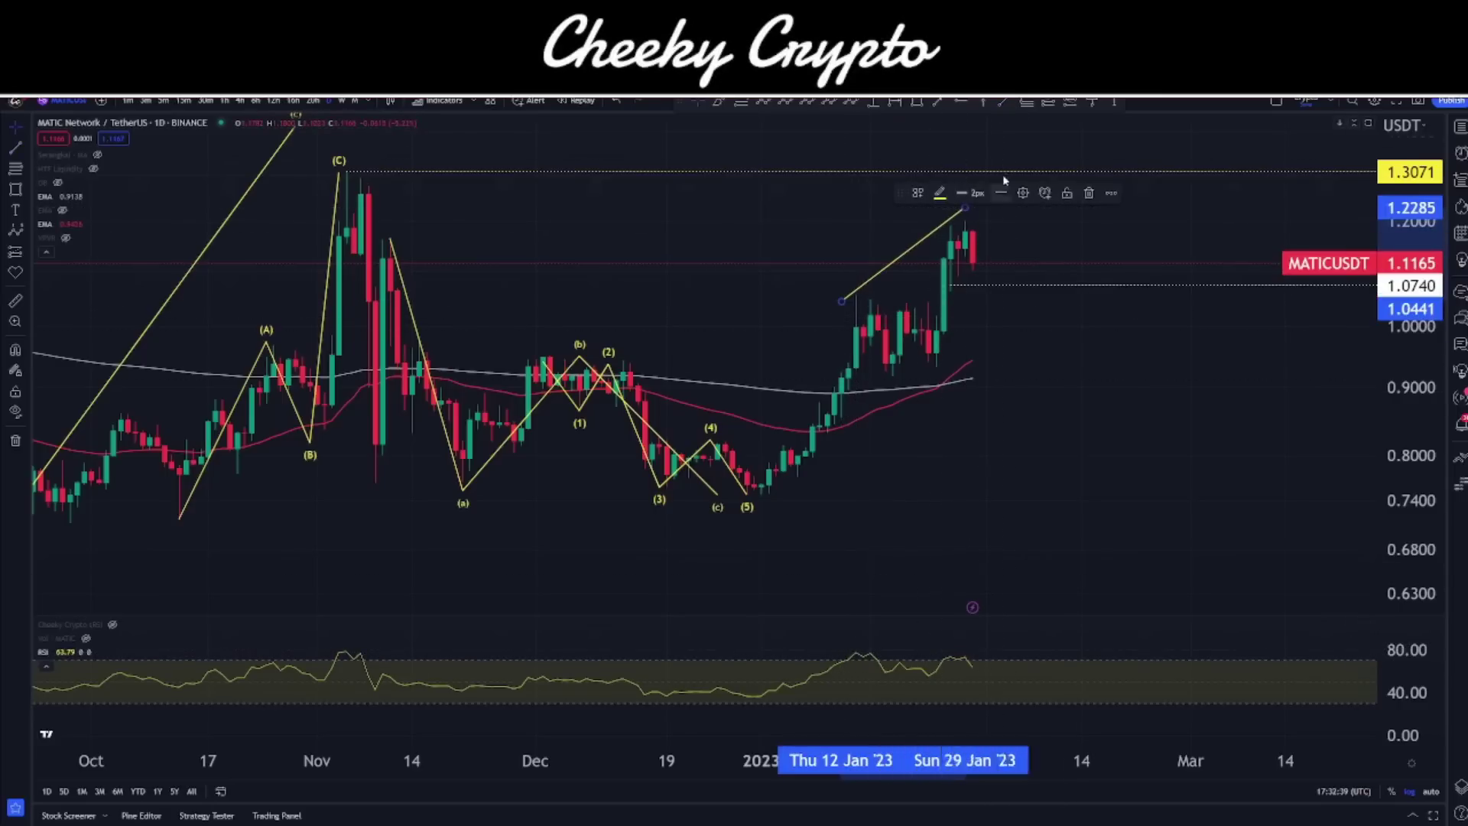
click(867, 610)
mouse_move(856, 652)
mouse_down()
mouse_move(983, 665)
mouse_move(1036, 692)
mouse_move(1002, 659)
mouse_up()
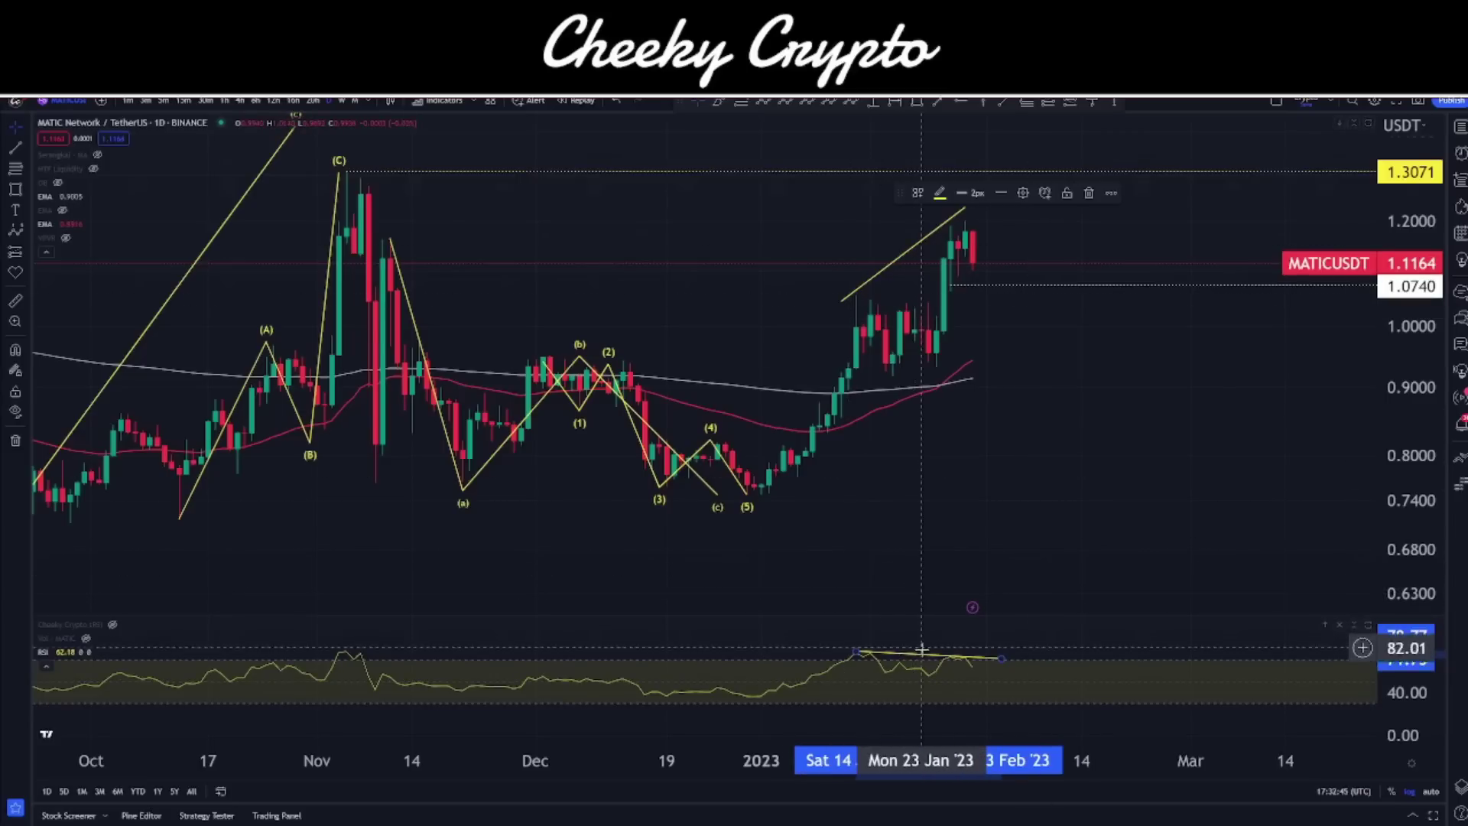
key(Delete)
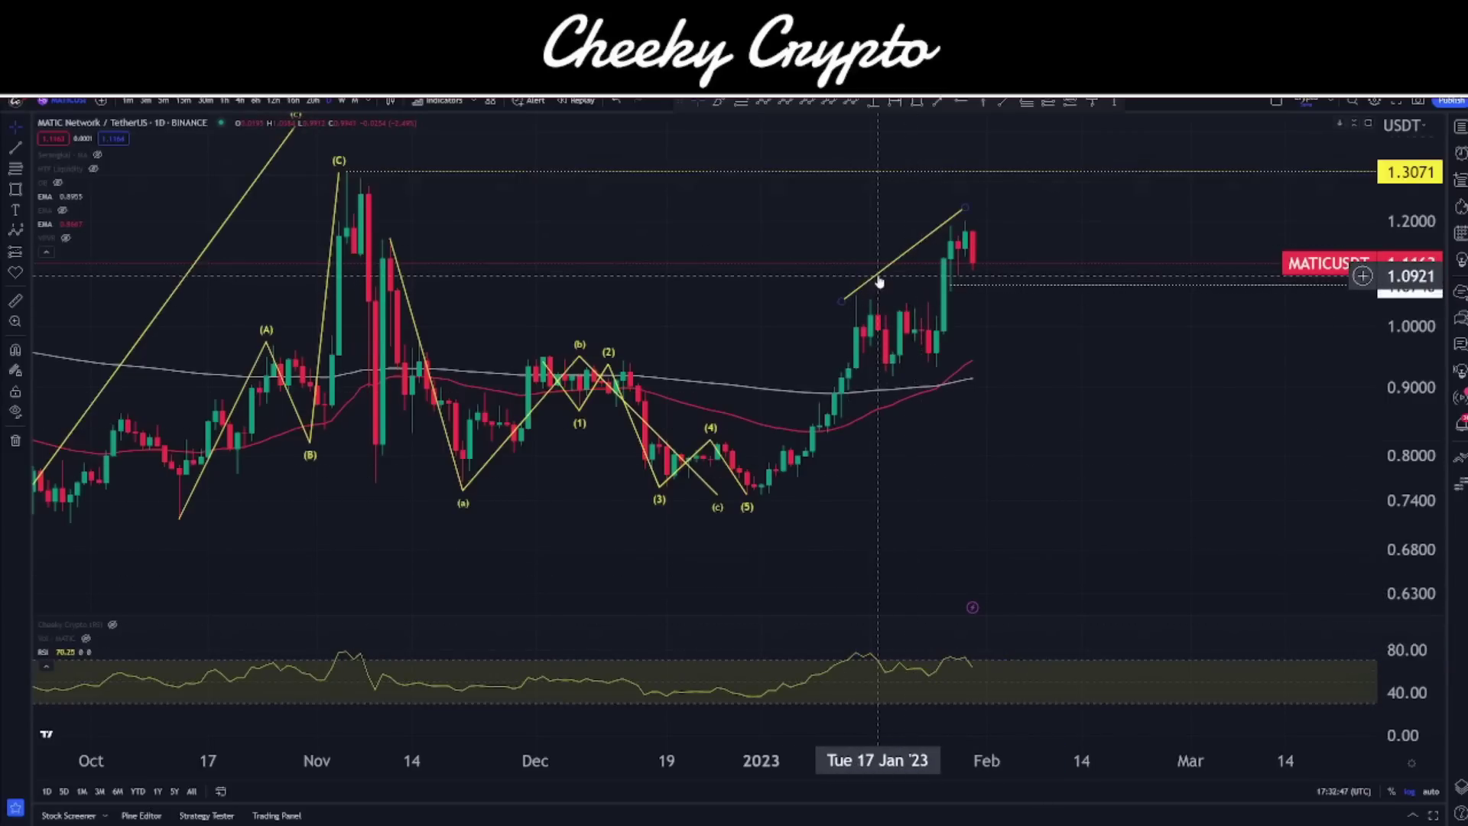
key(Delete)
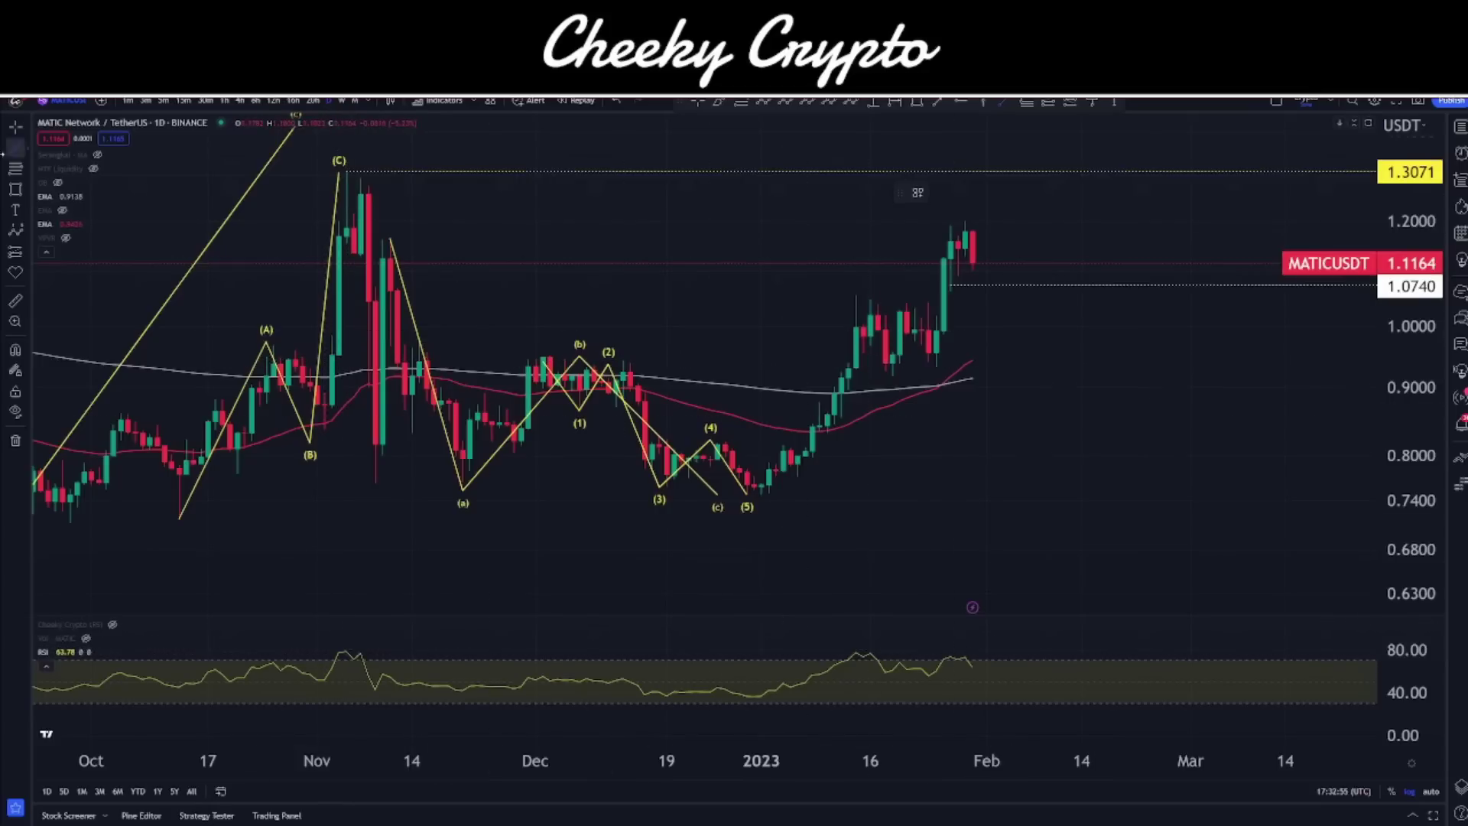
Switch MATICUSDT to the weekly timeframe and add the Divergence Indicator from the favourite indicators in its own pane below the RSI
click(341, 100)
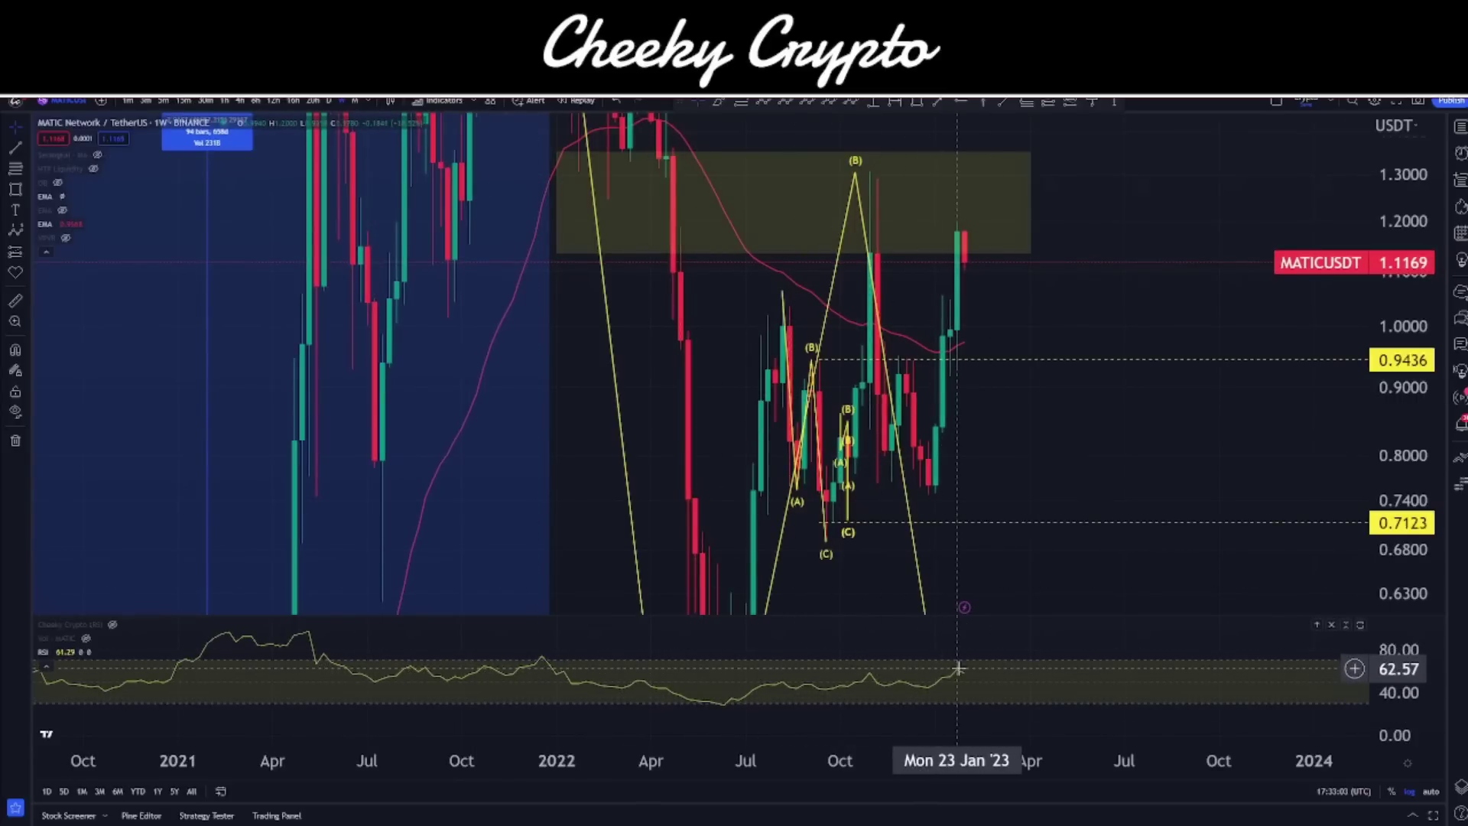
drag(1399, 496, 1366, 489)
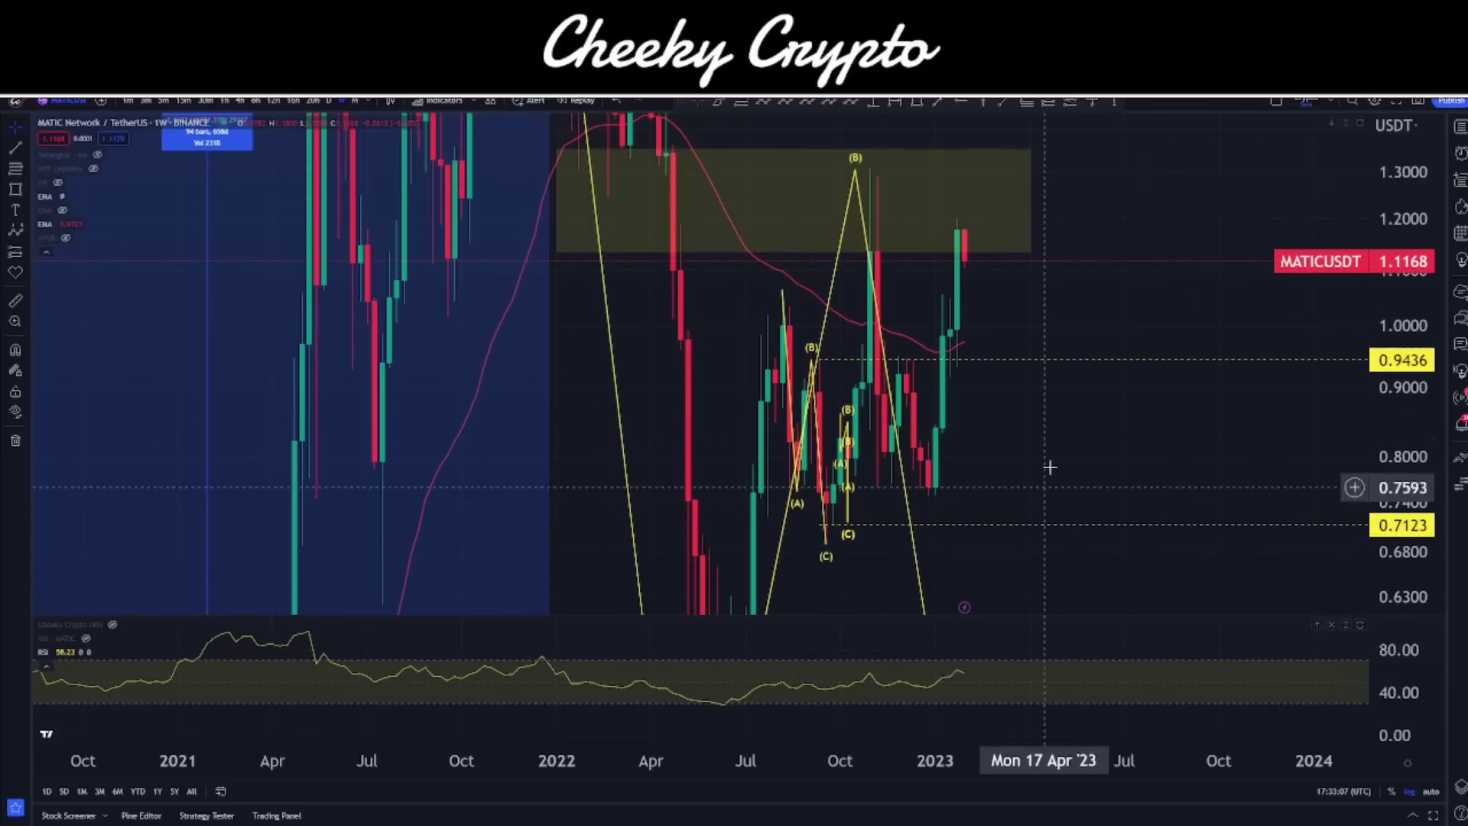
click(442, 103)
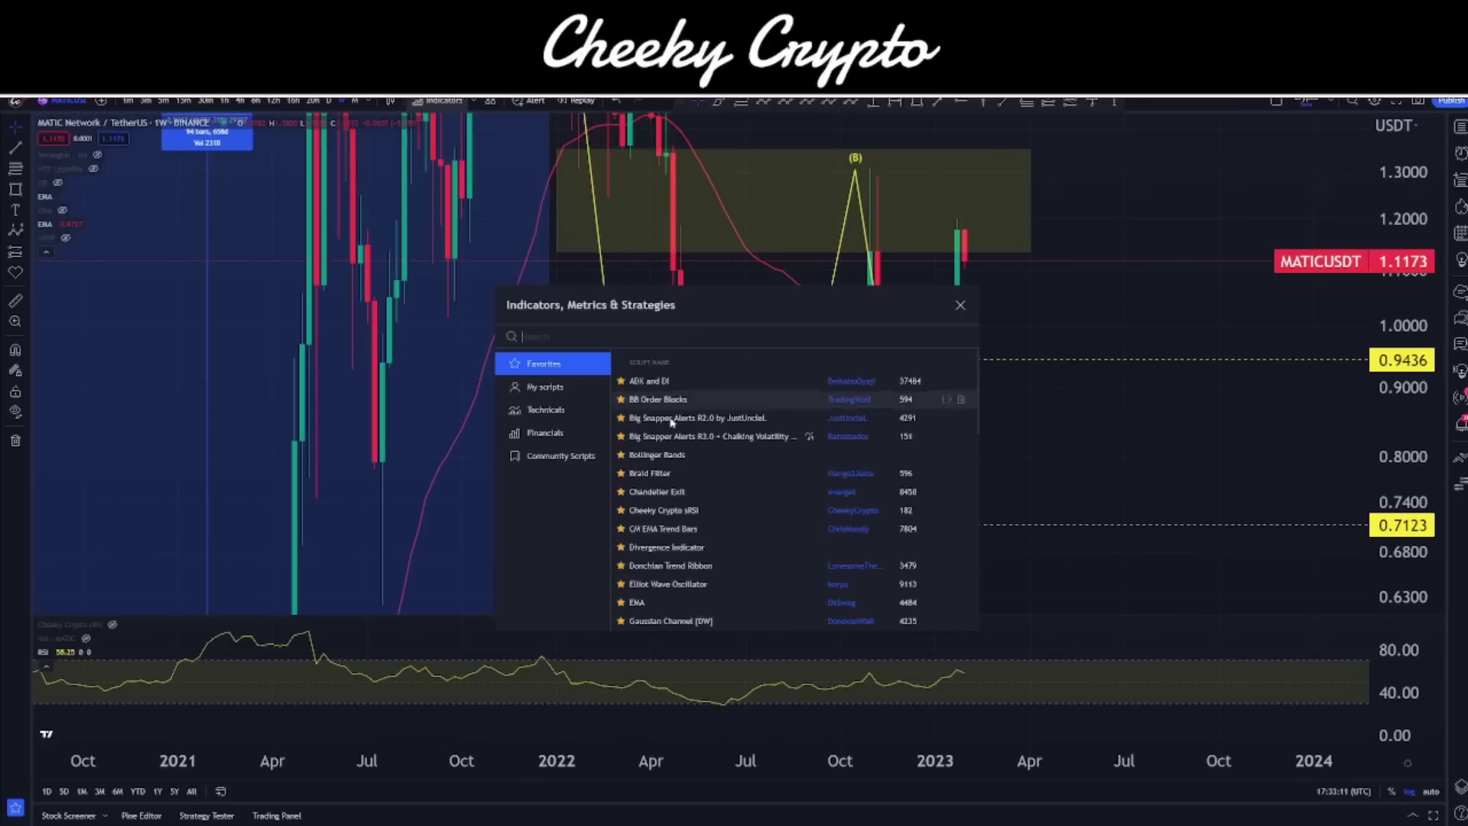
click(748, 547)
click(960, 305)
scroll(463, 683, down, 5)
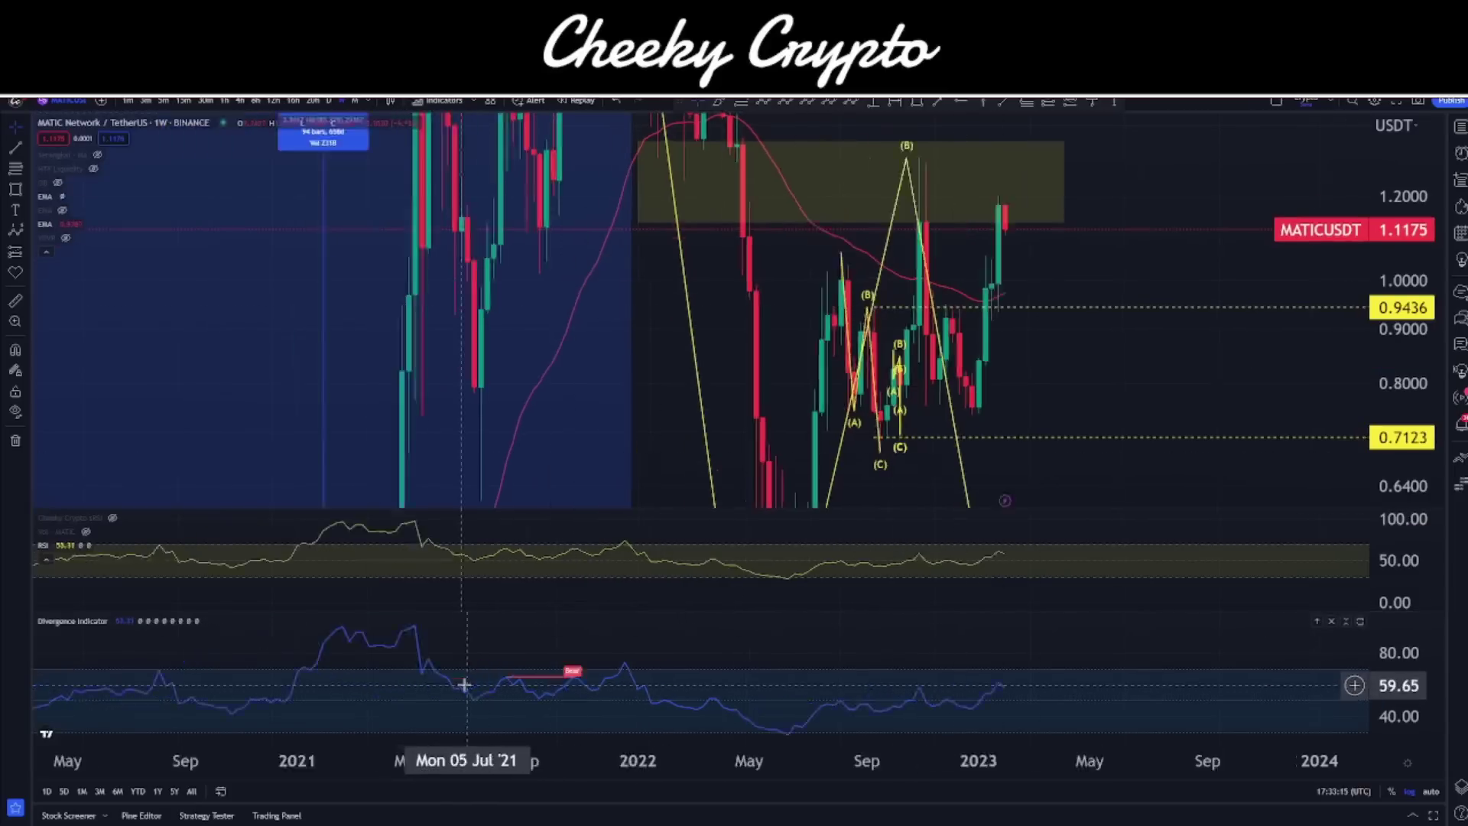
scroll(796, 684, up, 5)
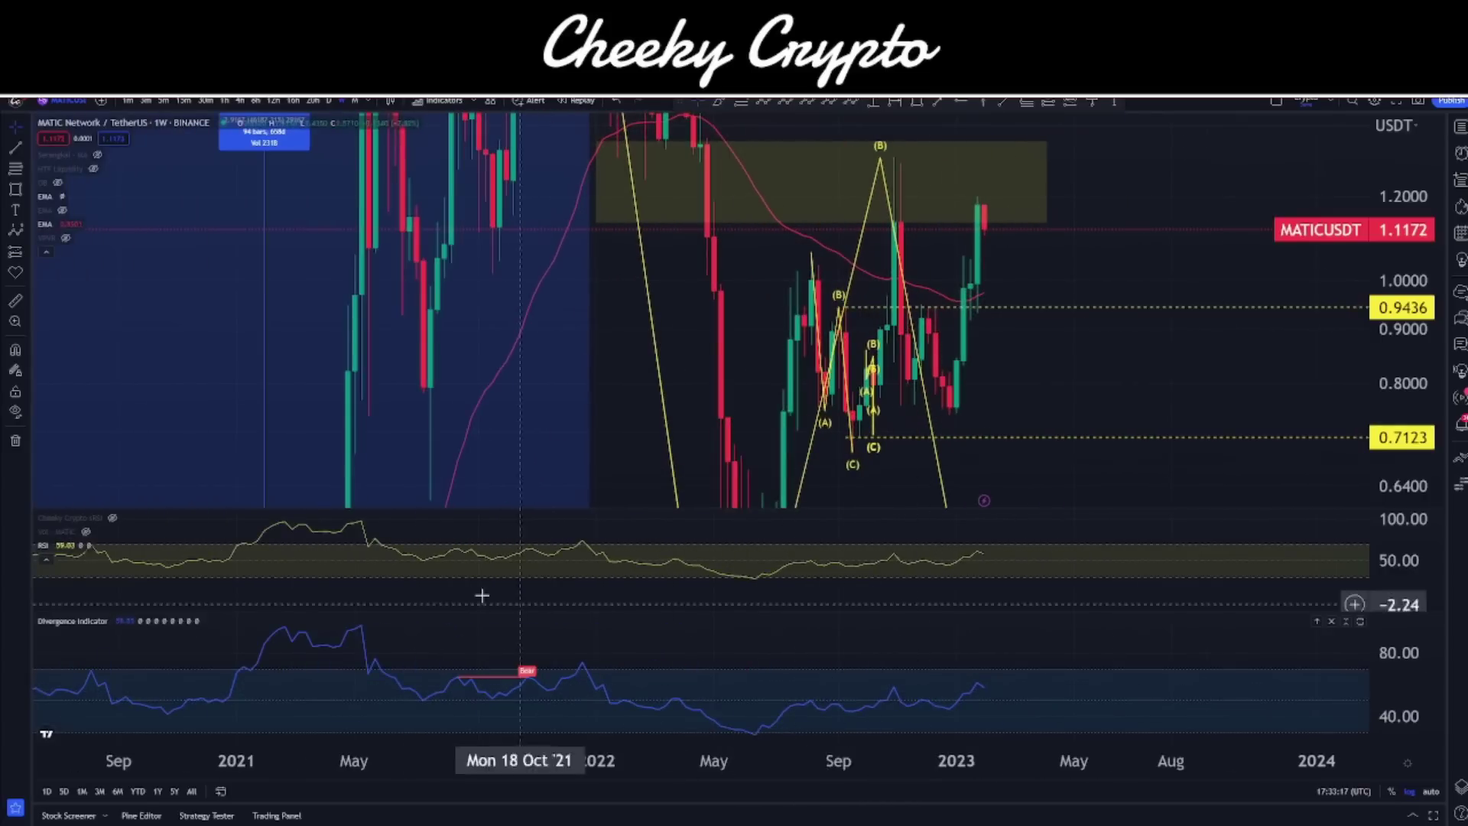
Check the Divergence Indicator on the daily and hourly charts, and examine the hourly wave count and Fibonacci levels around the 1.0740 line
click(332, 100)
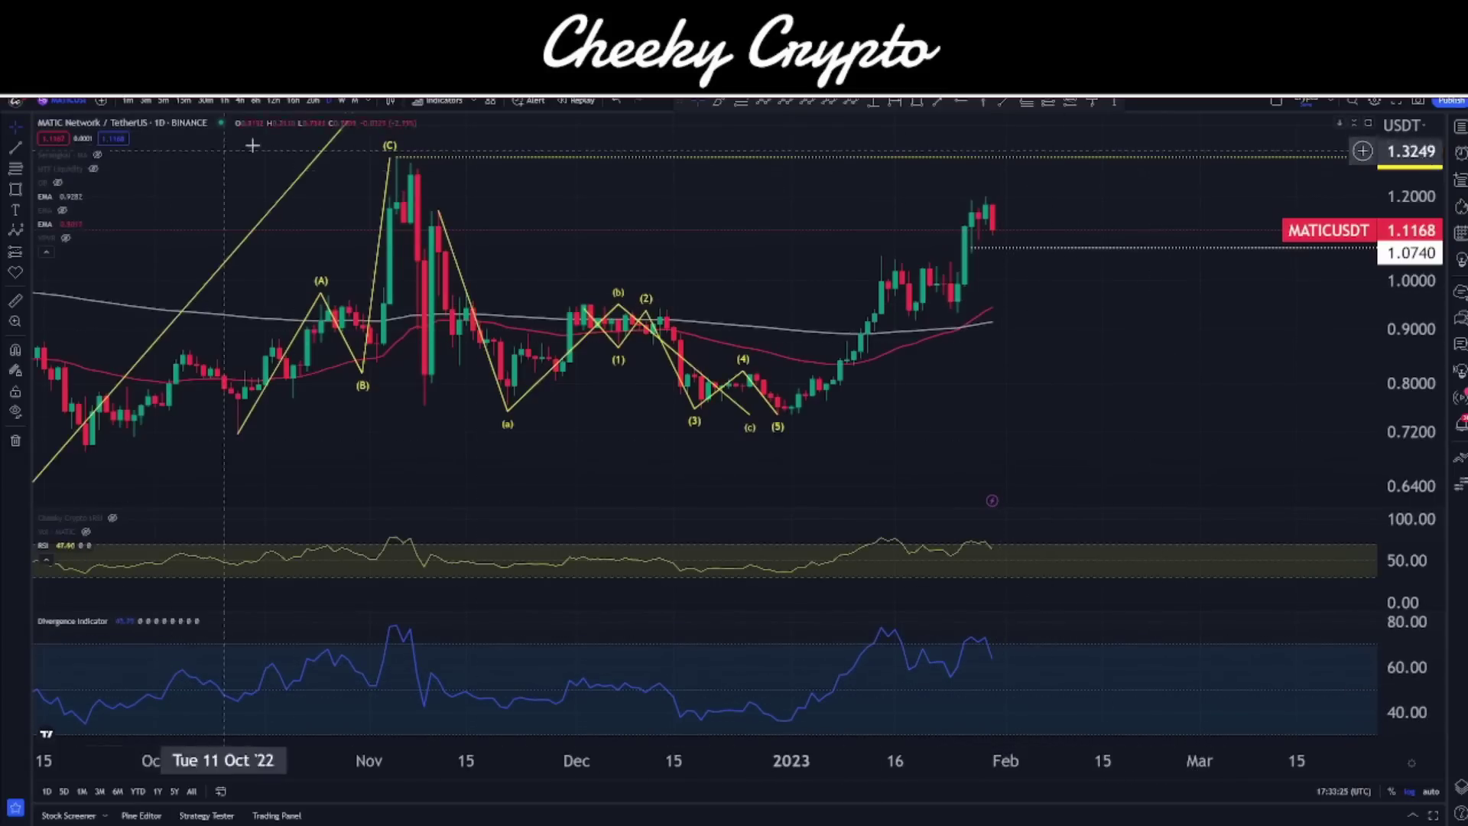
click(224, 100)
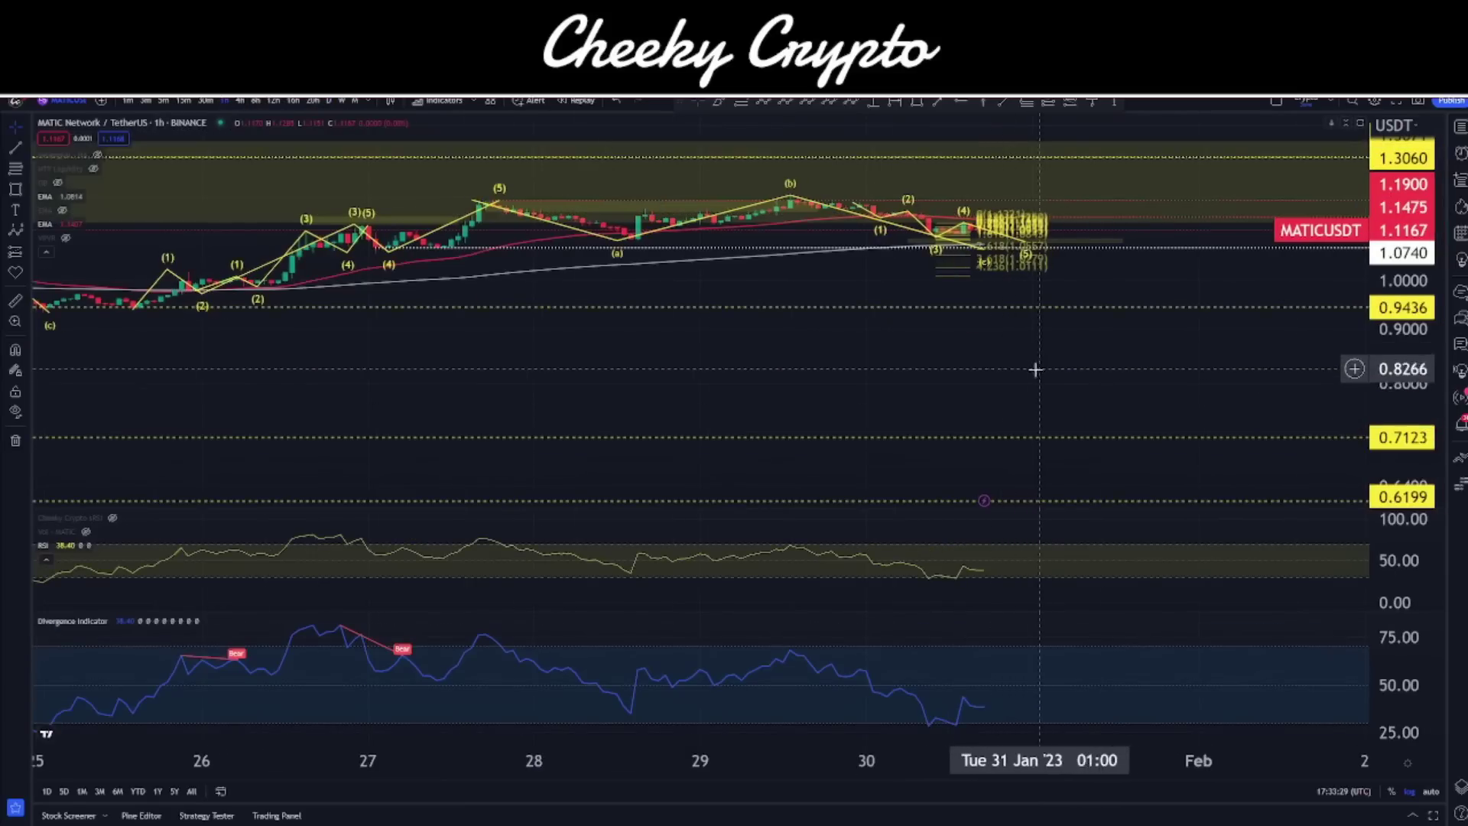
drag(1035, 367, 962, 419)
drag(1418, 449, 1415, 317)
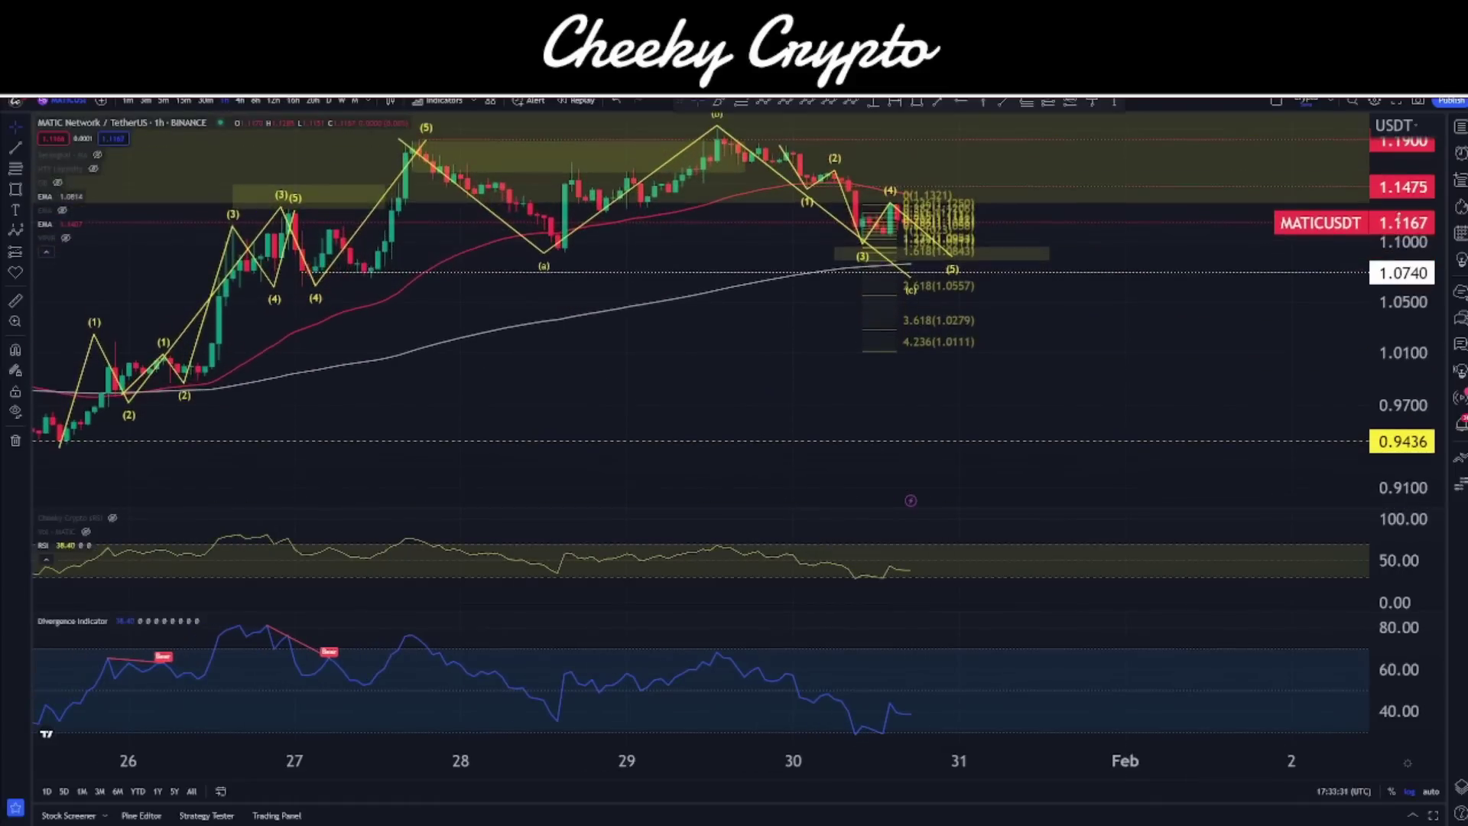
drag(1222, 331, 1197, 429)
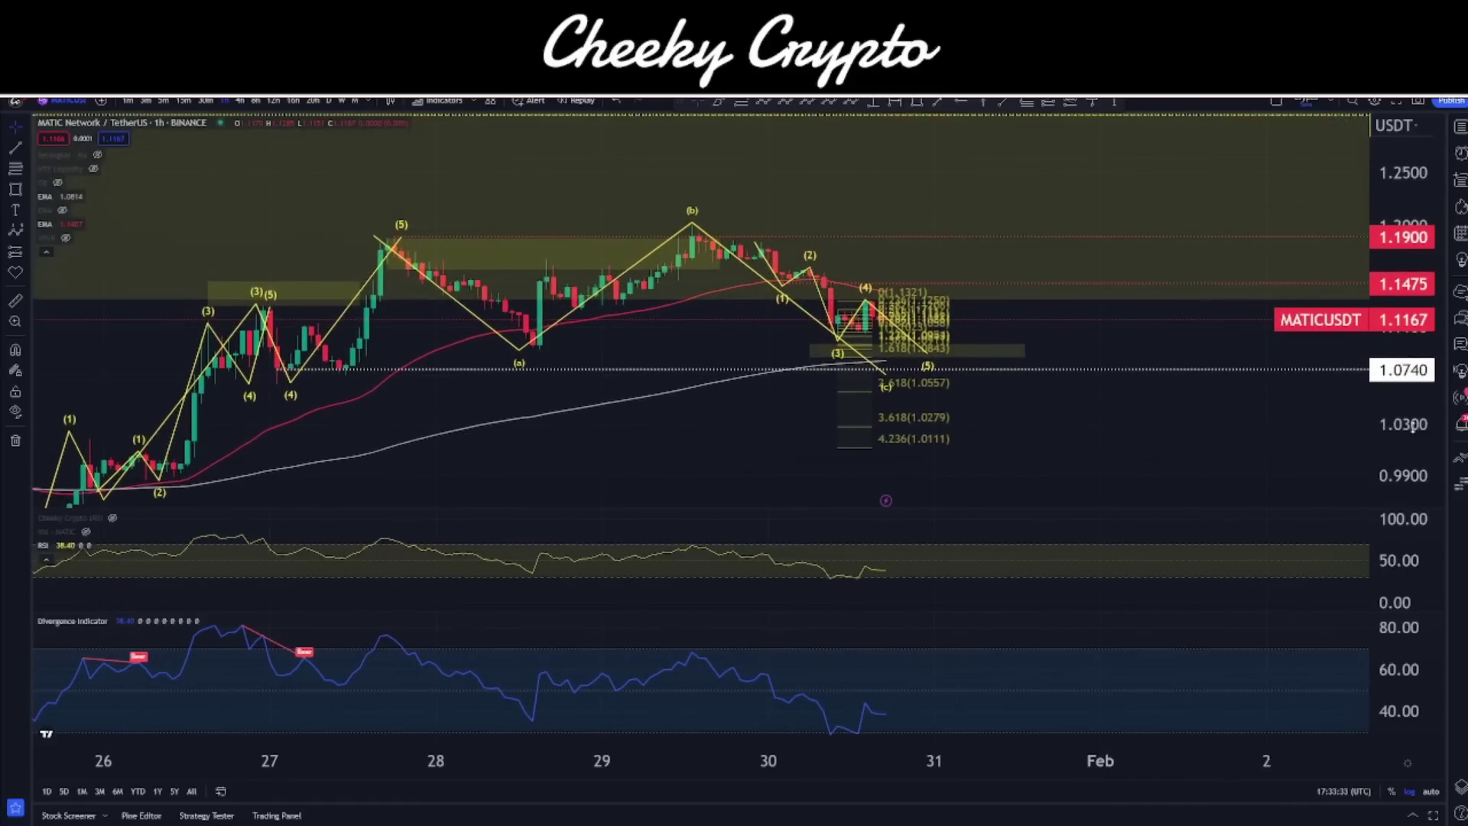
drag(1413, 426, 1413, 316)
drag(1121, 482, 1211, 493)
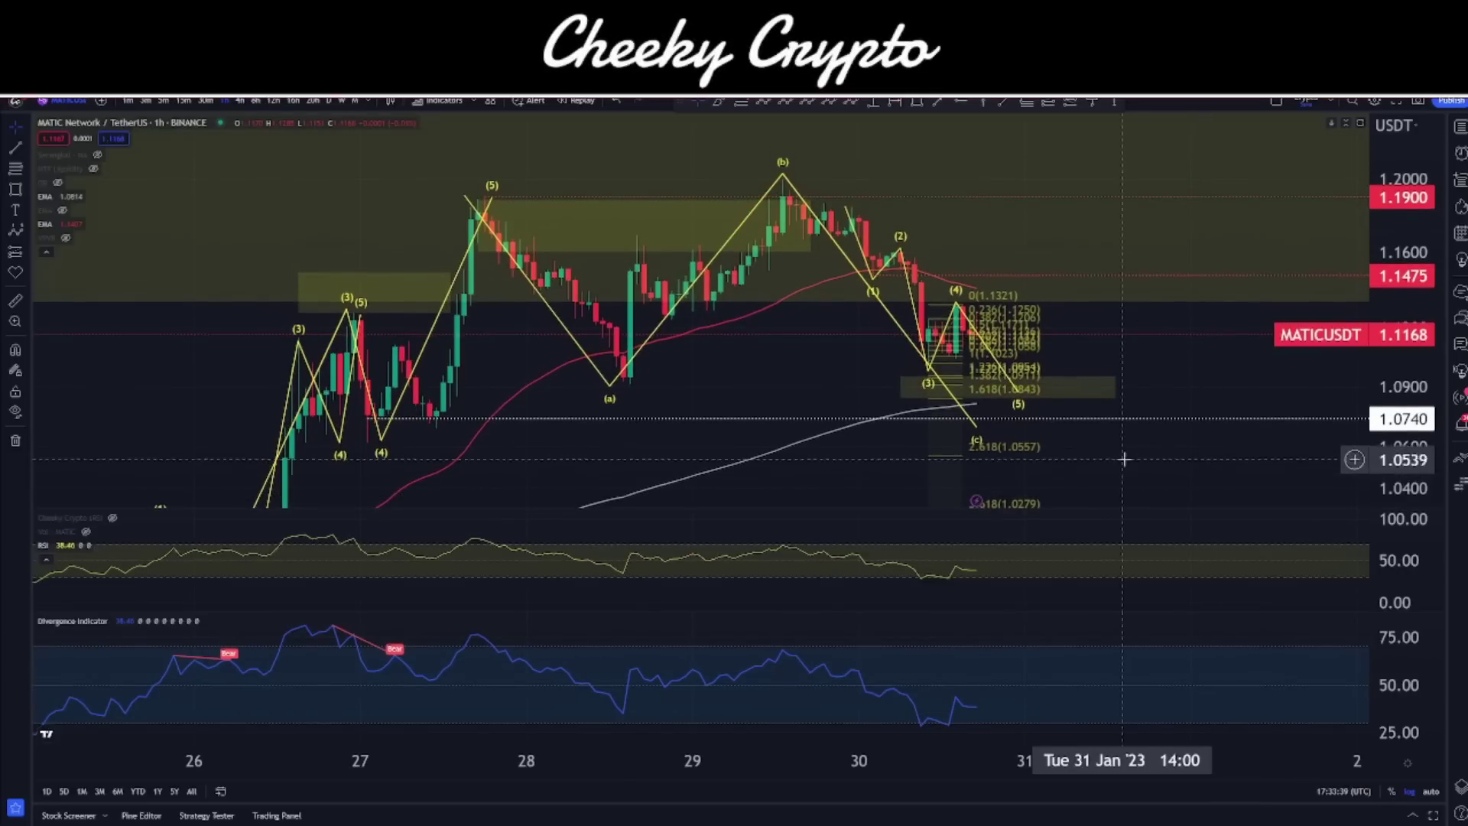
drag(1143, 381, 1140, 411)
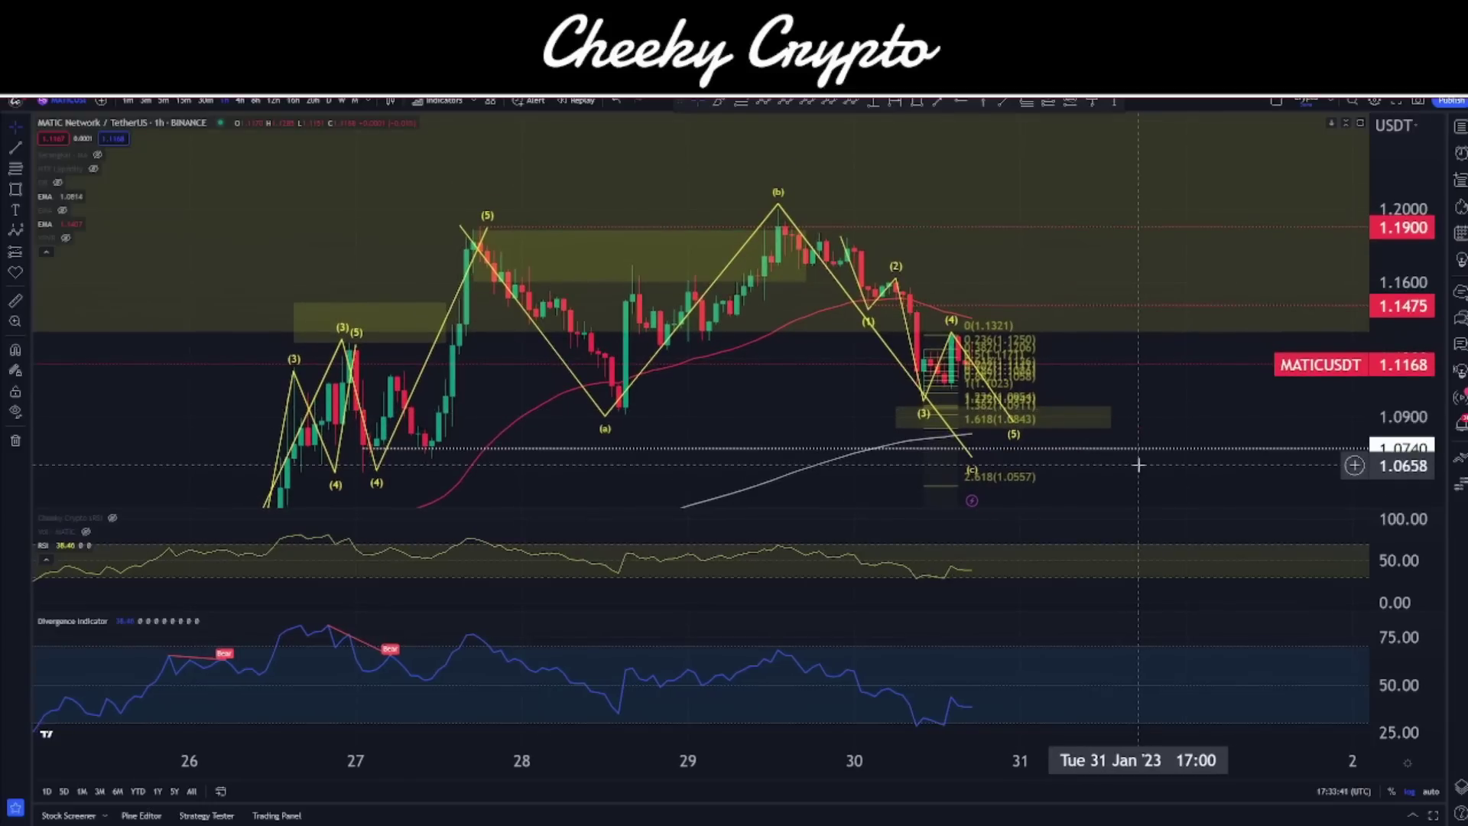
drag(1137, 464, 1092, 433)
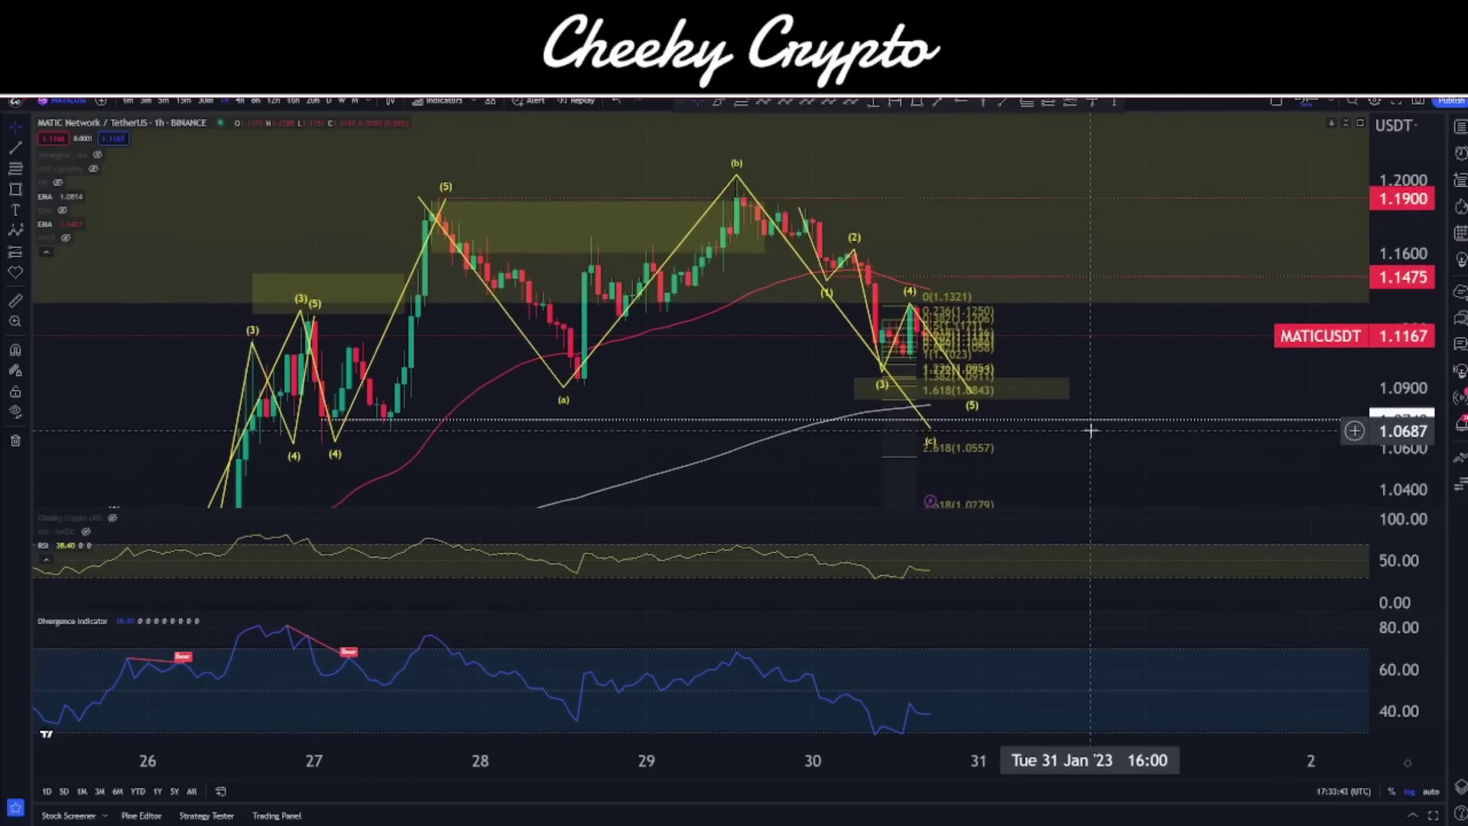